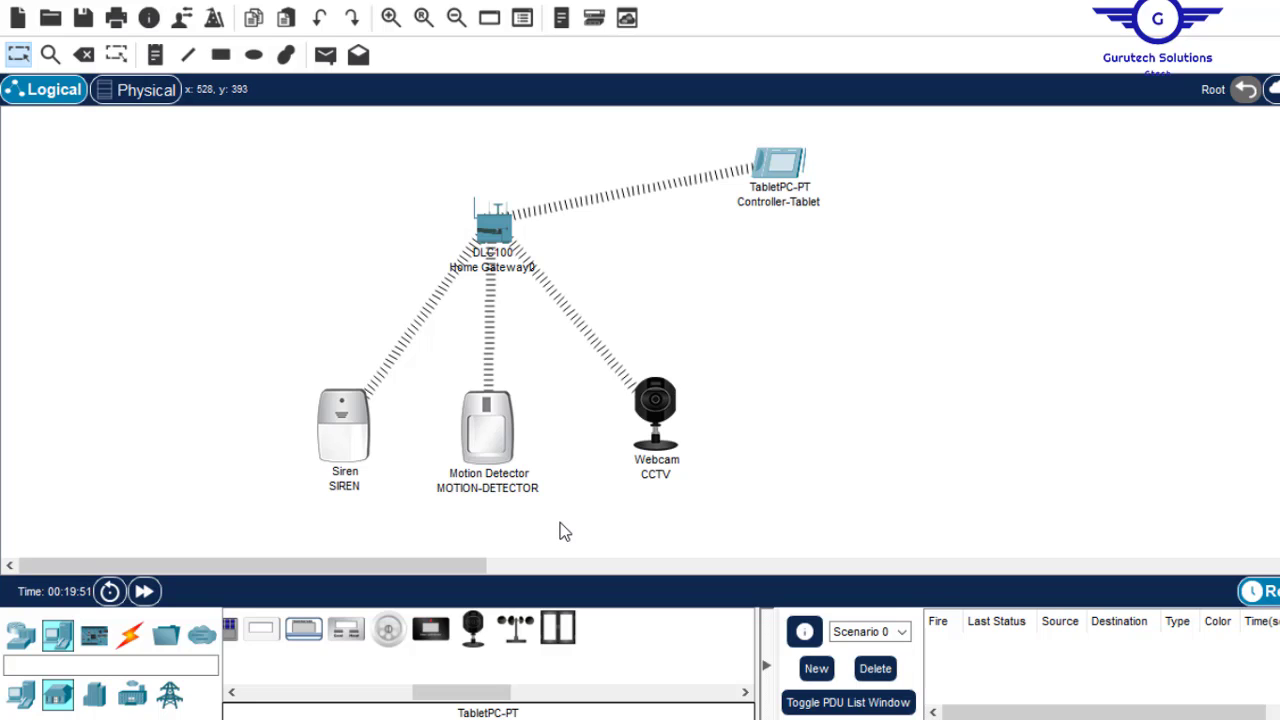
- Delete all five devices of the old network from the workspace
{"action": "mouse_move", "coordinate": [504, 406]}
{"action": "left_click_drag", "start_coordinate": [202, 112], "coordinate": [818, 522]}
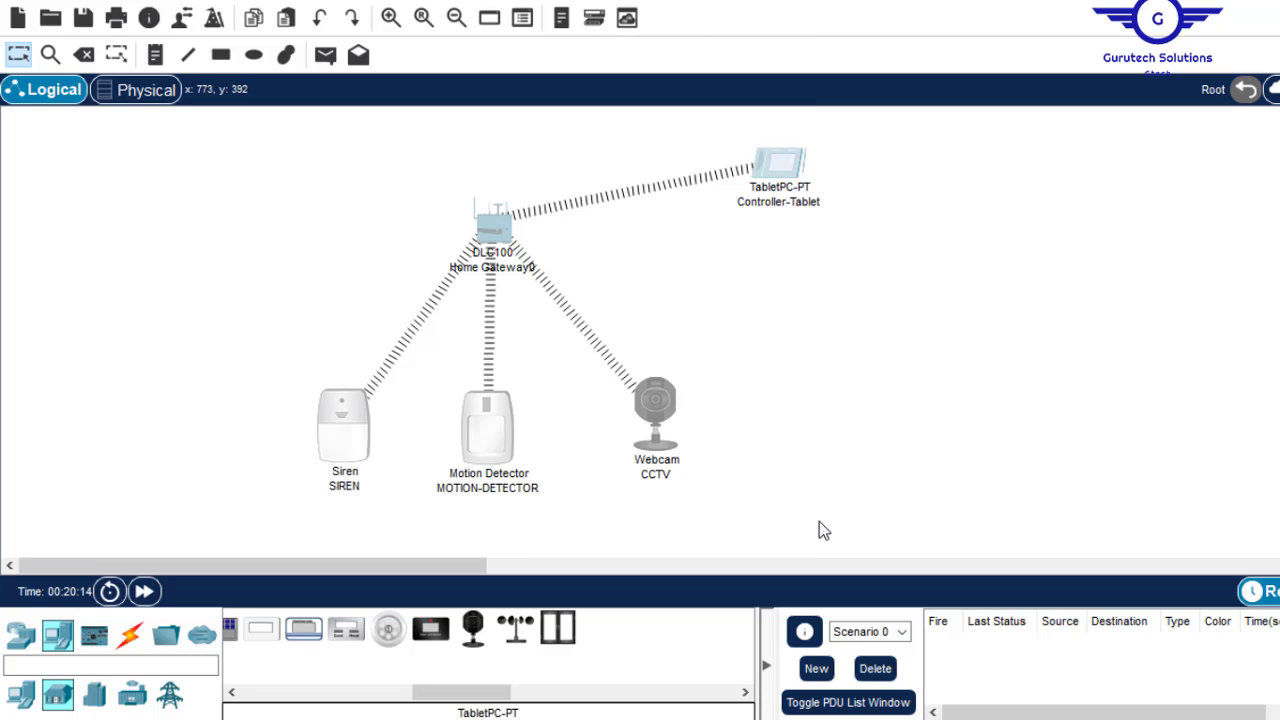
{"action": "key", "text": "Delete"}
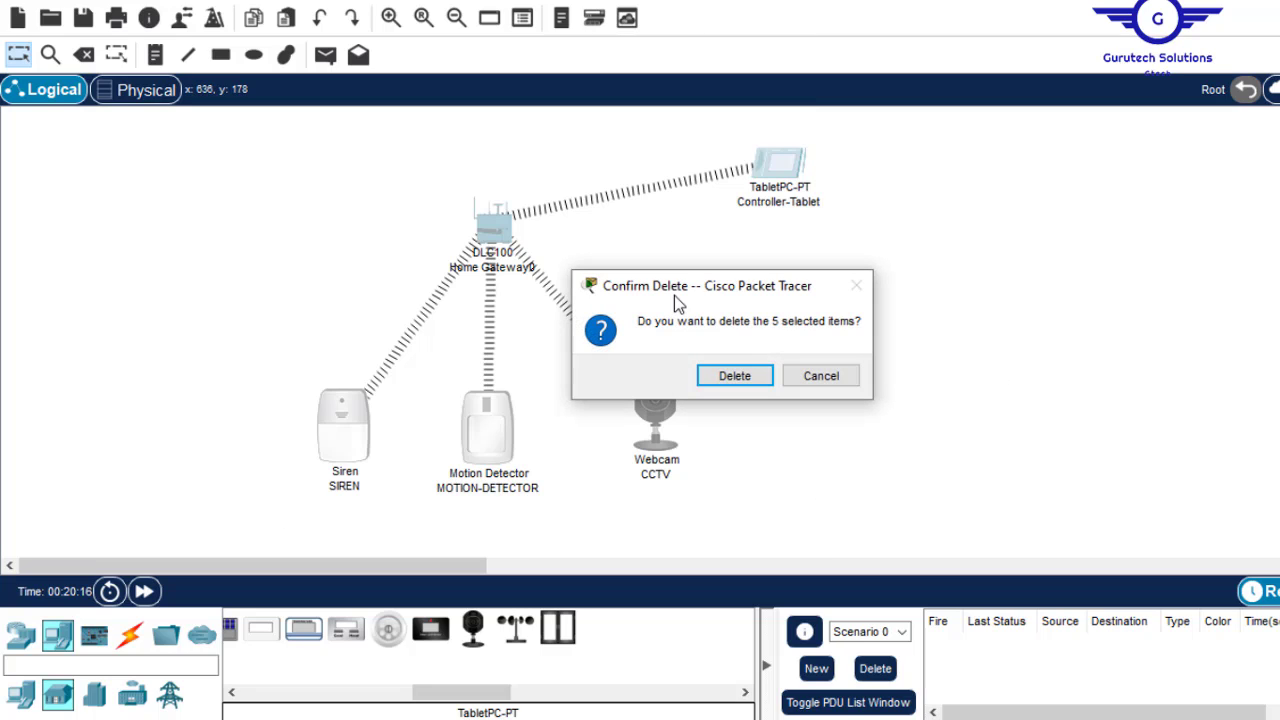
{"action": "key", "text": "Return"}
{"action": "key", "text": "Escape"}
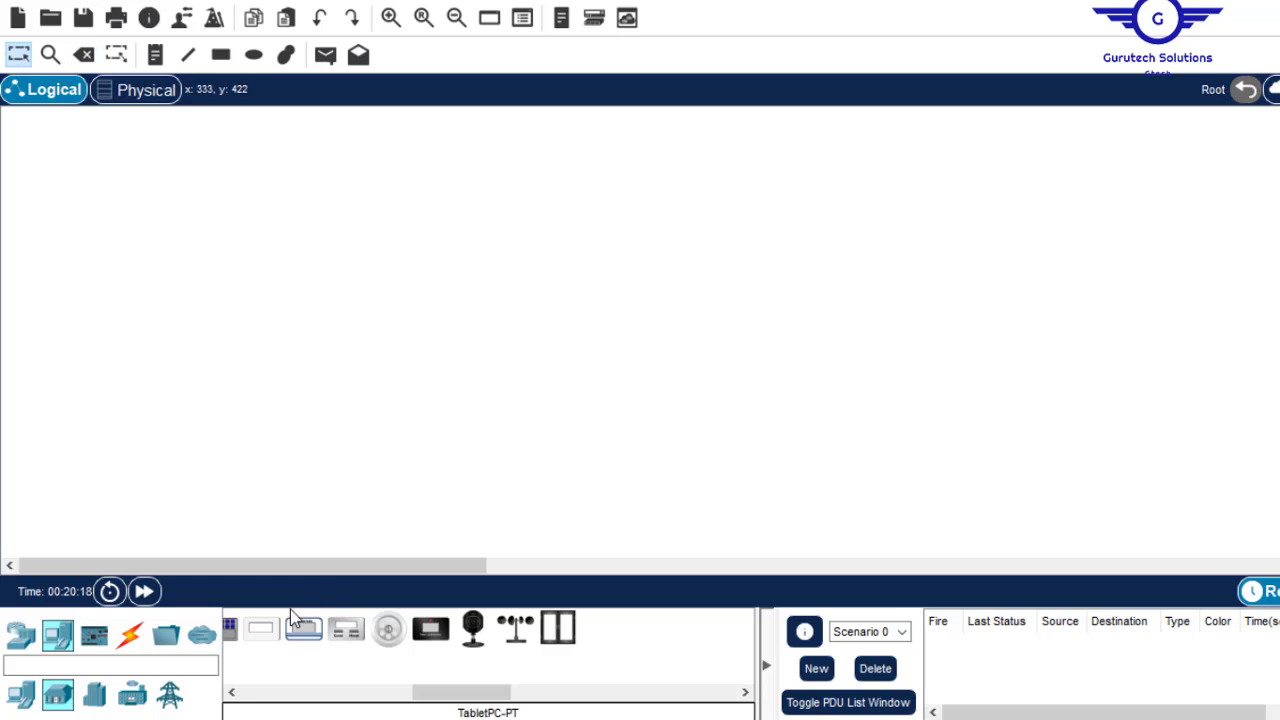
- Place a DLC100 Home Gateway from Wireless Devices onto the empty workspace
{"action": "left_click", "coordinate": [27, 688]}
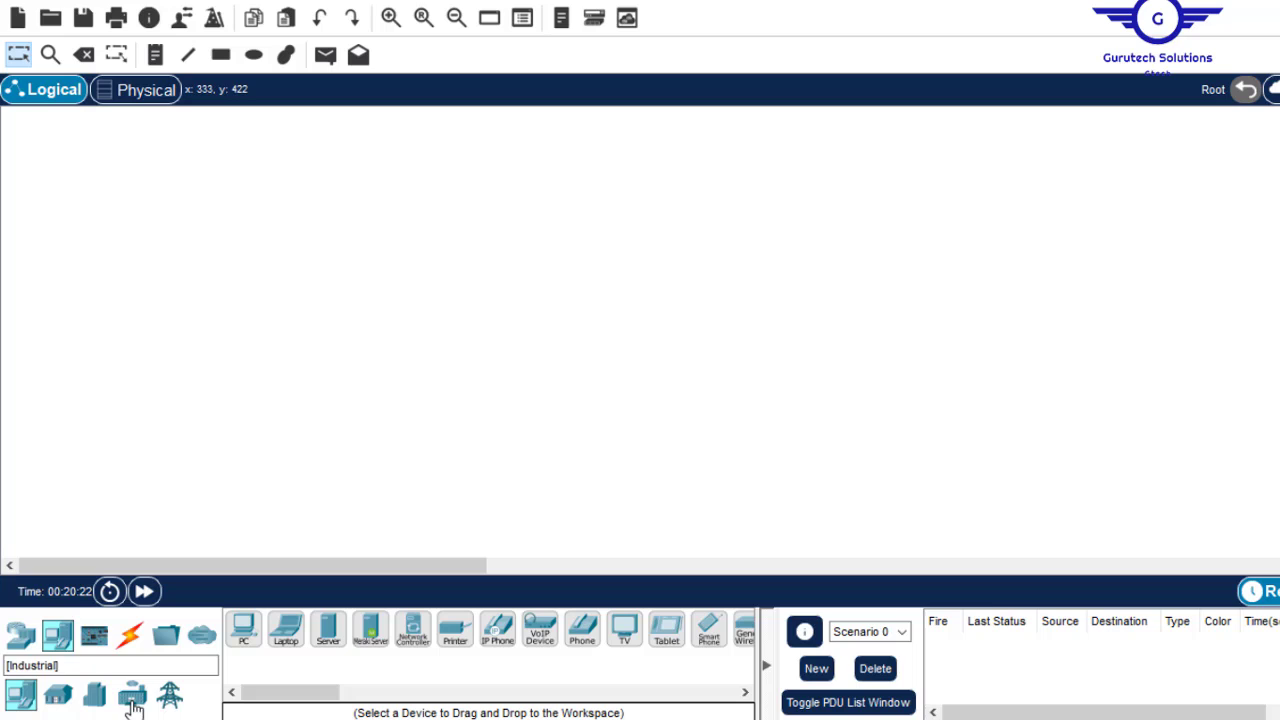
{"action": "left_click", "coordinate": [20, 636]}
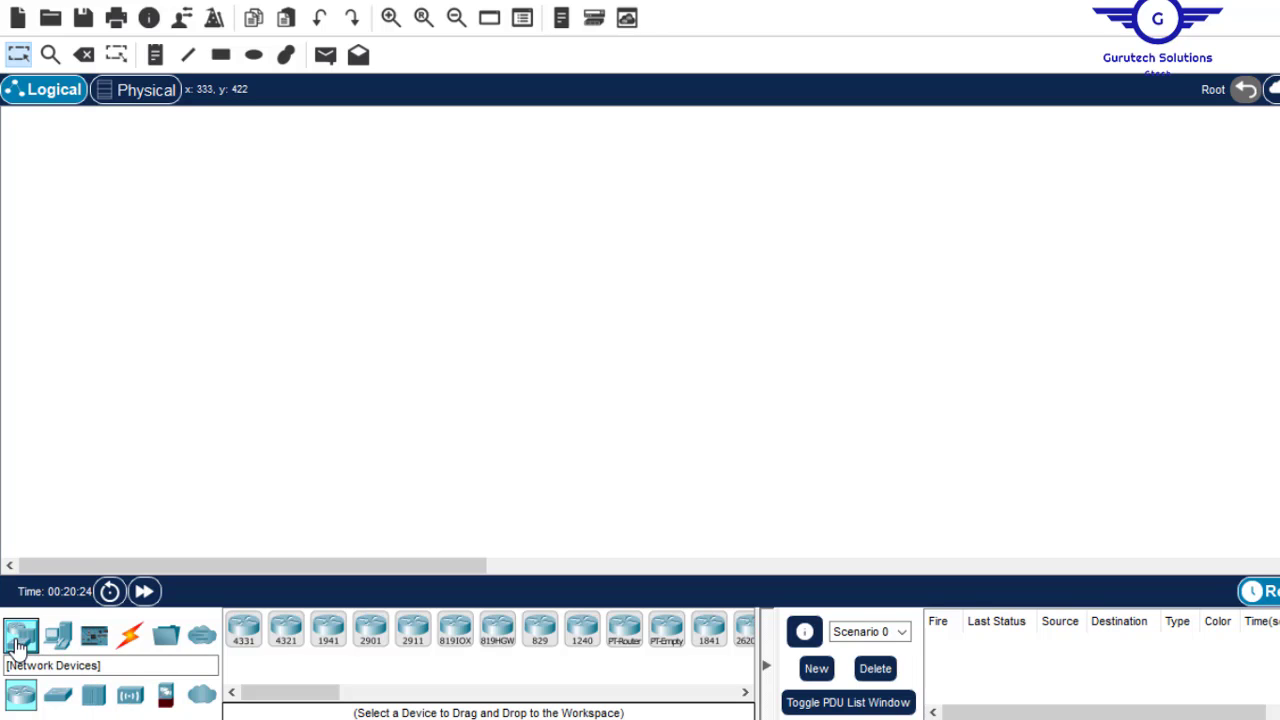
{"action": "left_click", "coordinate": [133, 702]}
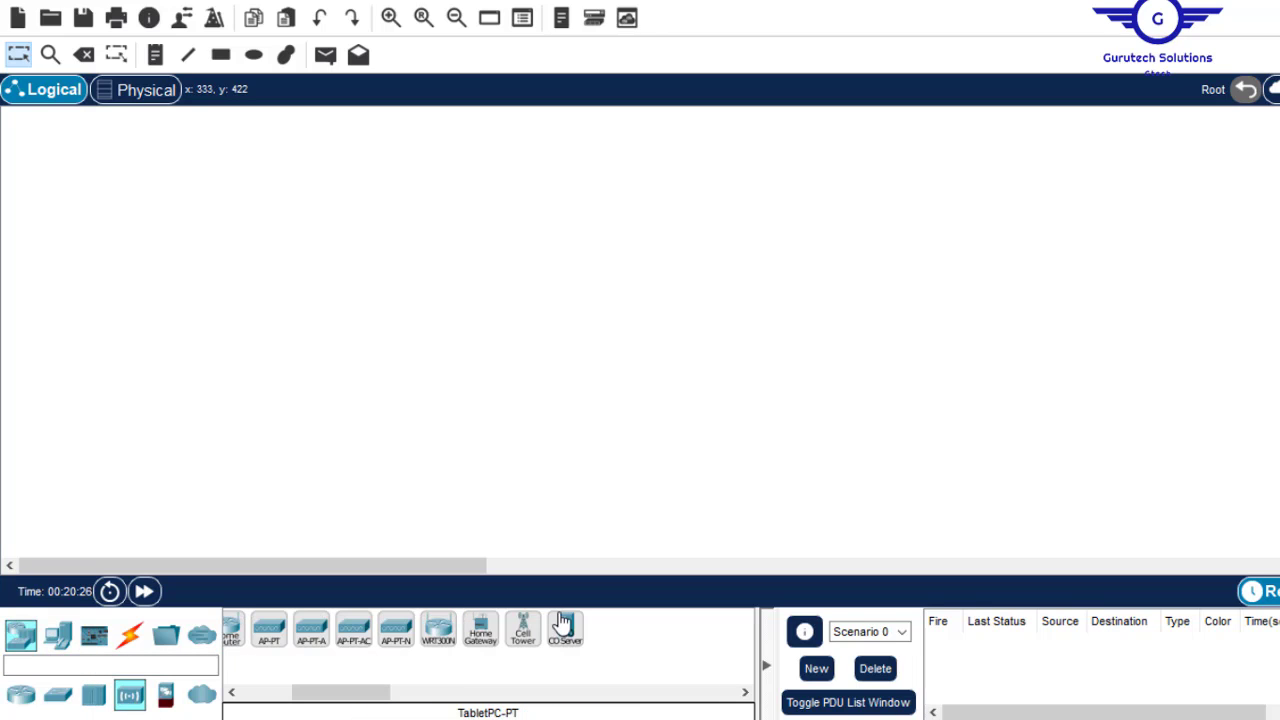
{"action": "left_click", "coordinate": [482, 636]}
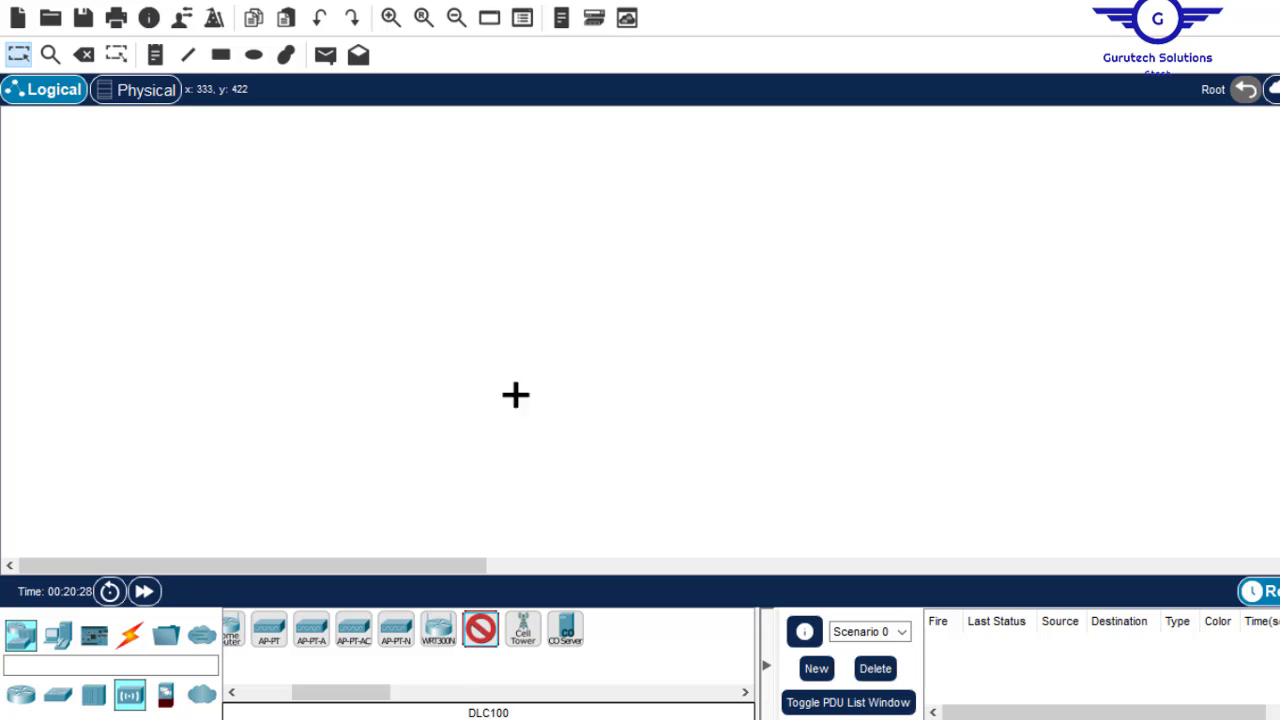
{"action": "left_click", "coordinate": [558, 211]}
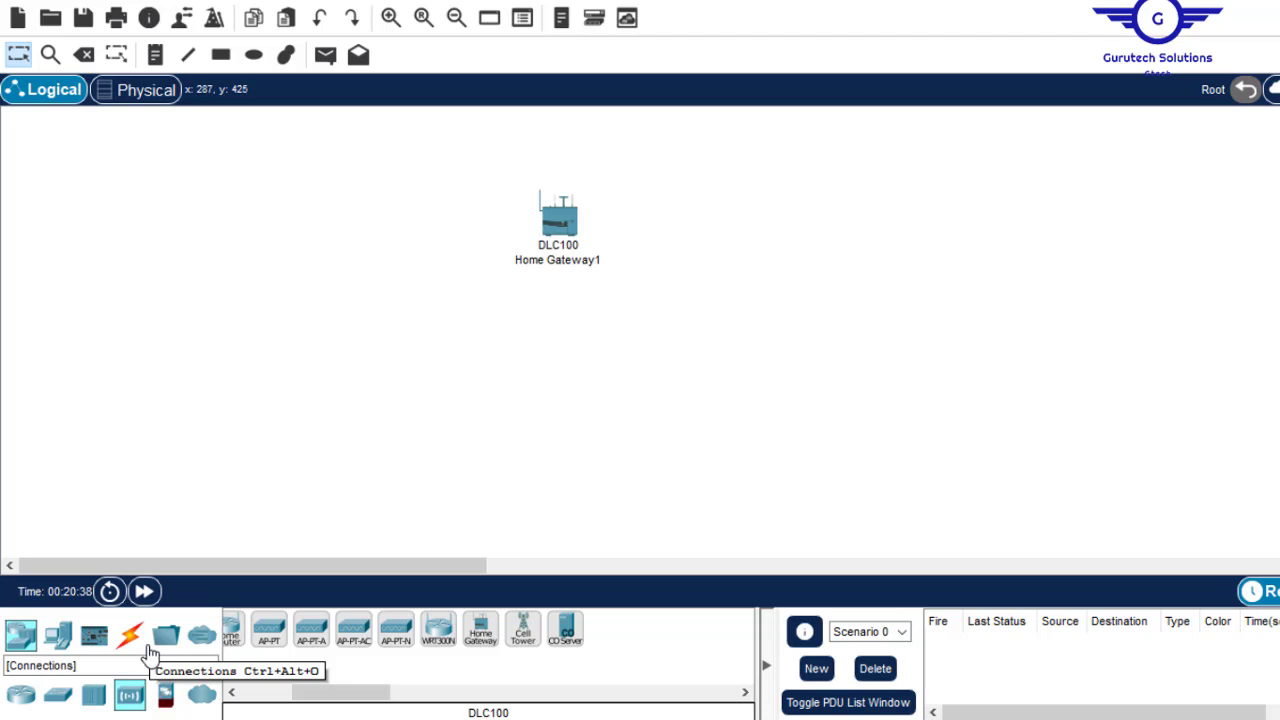
- Place a Wind Detector below the gateway and a Window to its right
{"action": "left_click", "coordinate": [58, 638]}
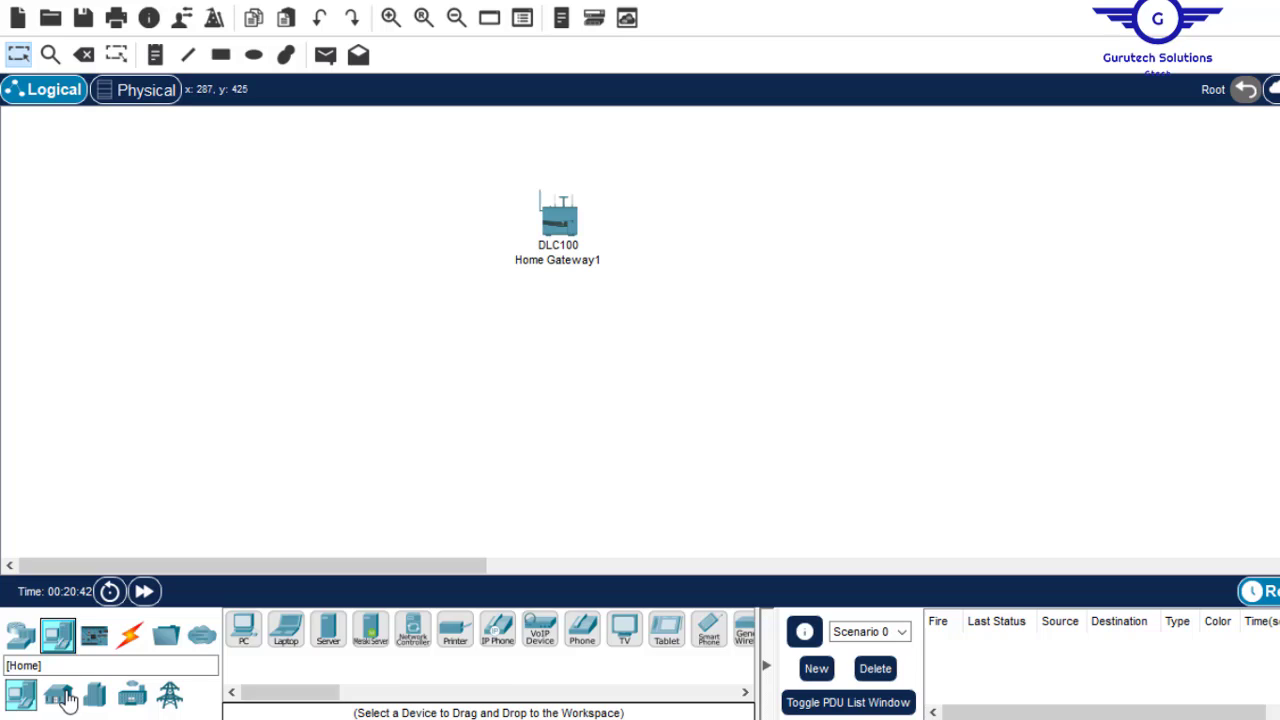
{"action": "left_click", "coordinate": [58, 694]}
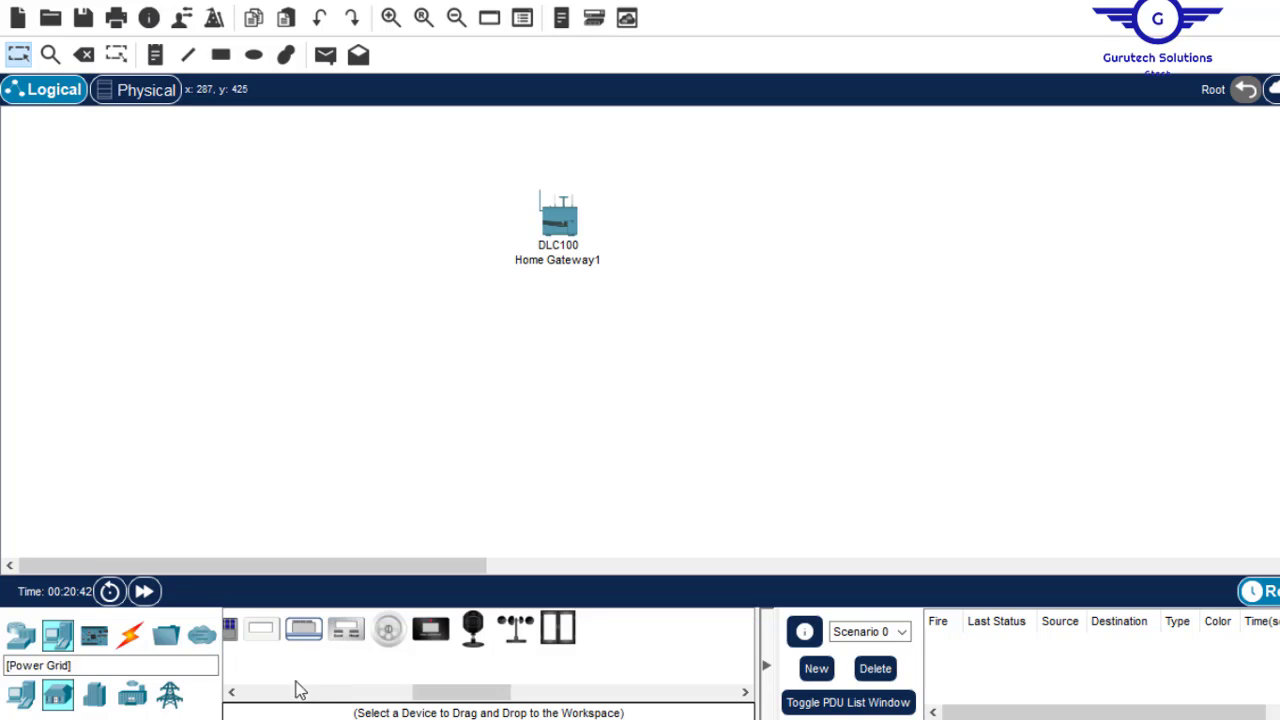
{"action": "left_click", "coordinate": [515, 630]}
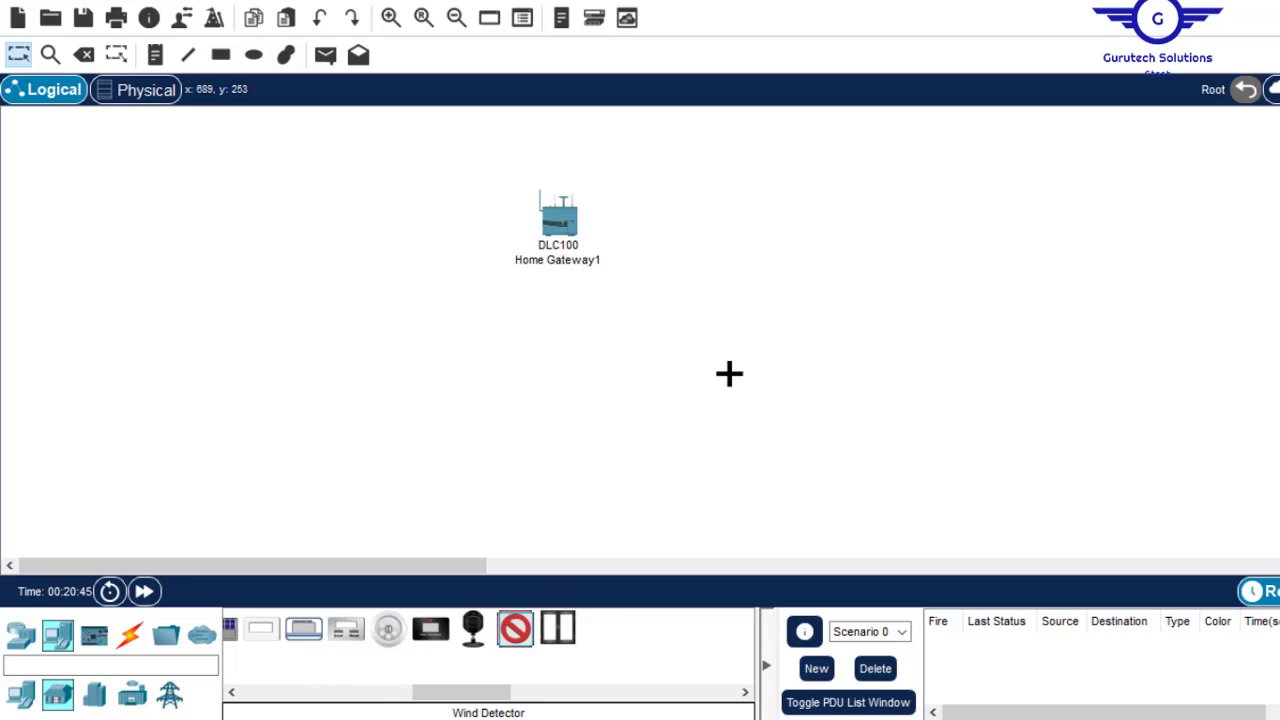
{"action": "left_click", "coordinate": [535, 448]}
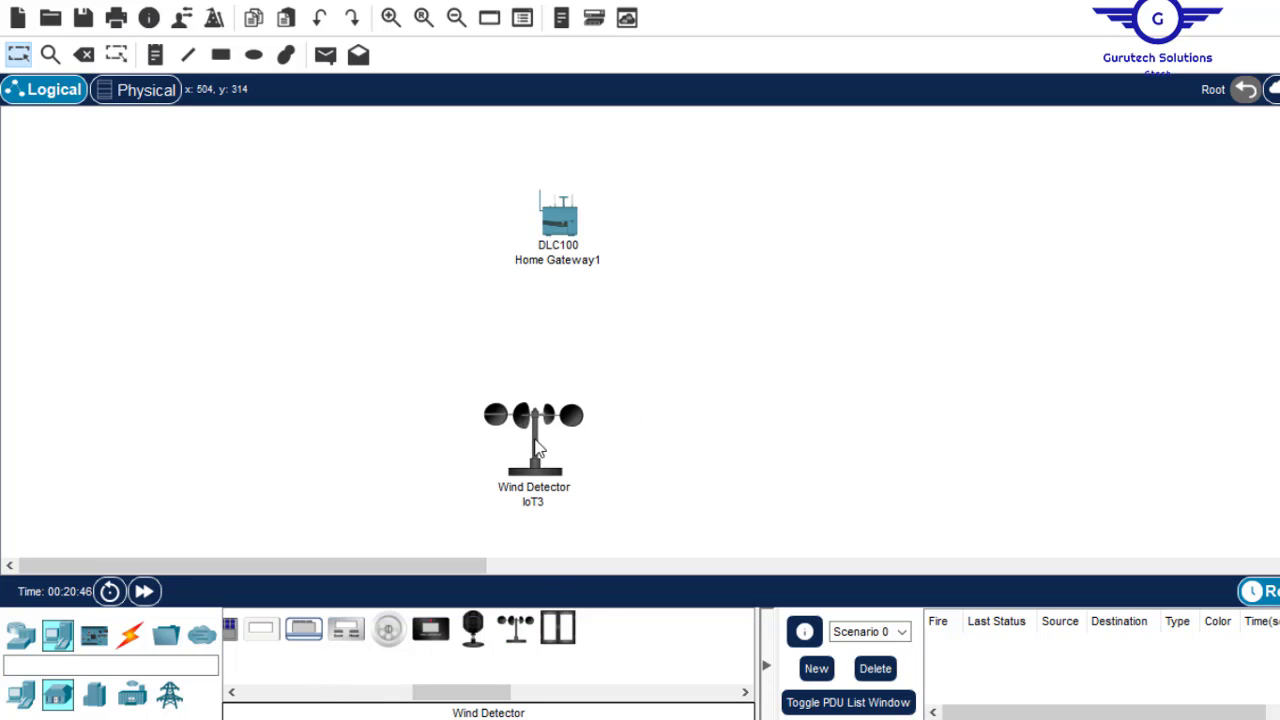
{"action": "left_click", "coordinate": [558, 630]}
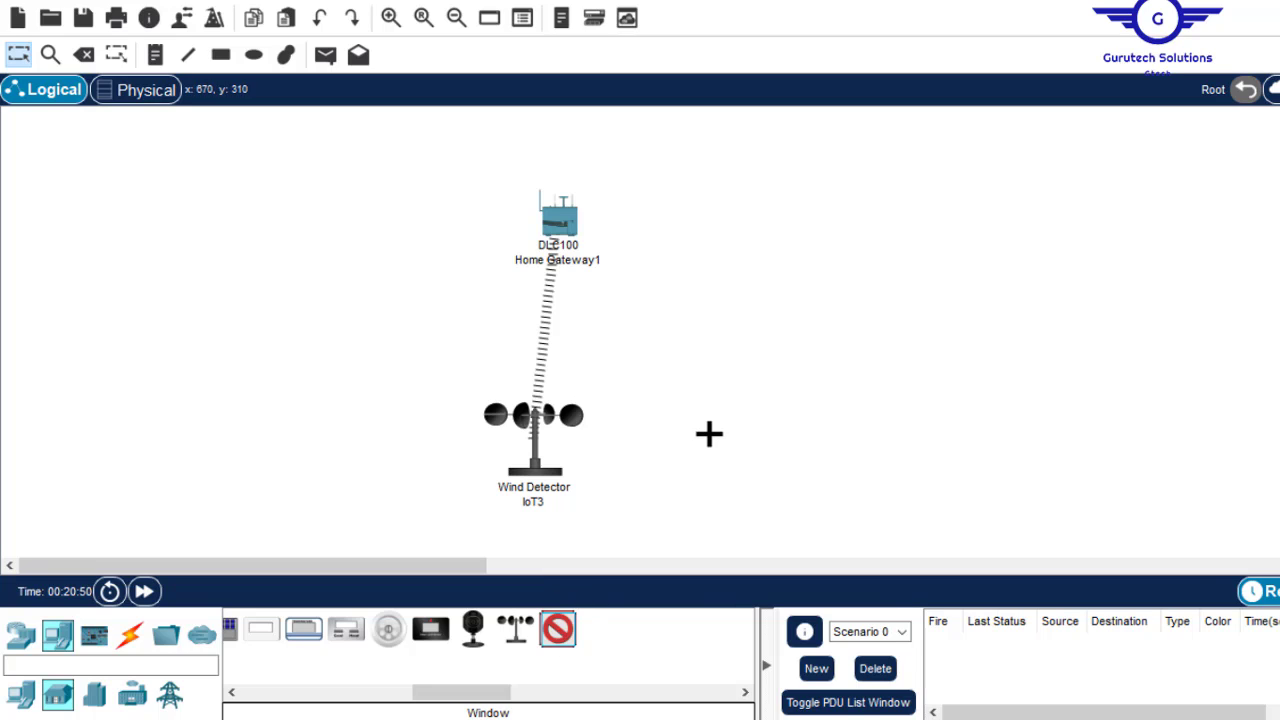
{"action": "left_click", "coordinate": [710, 438]}
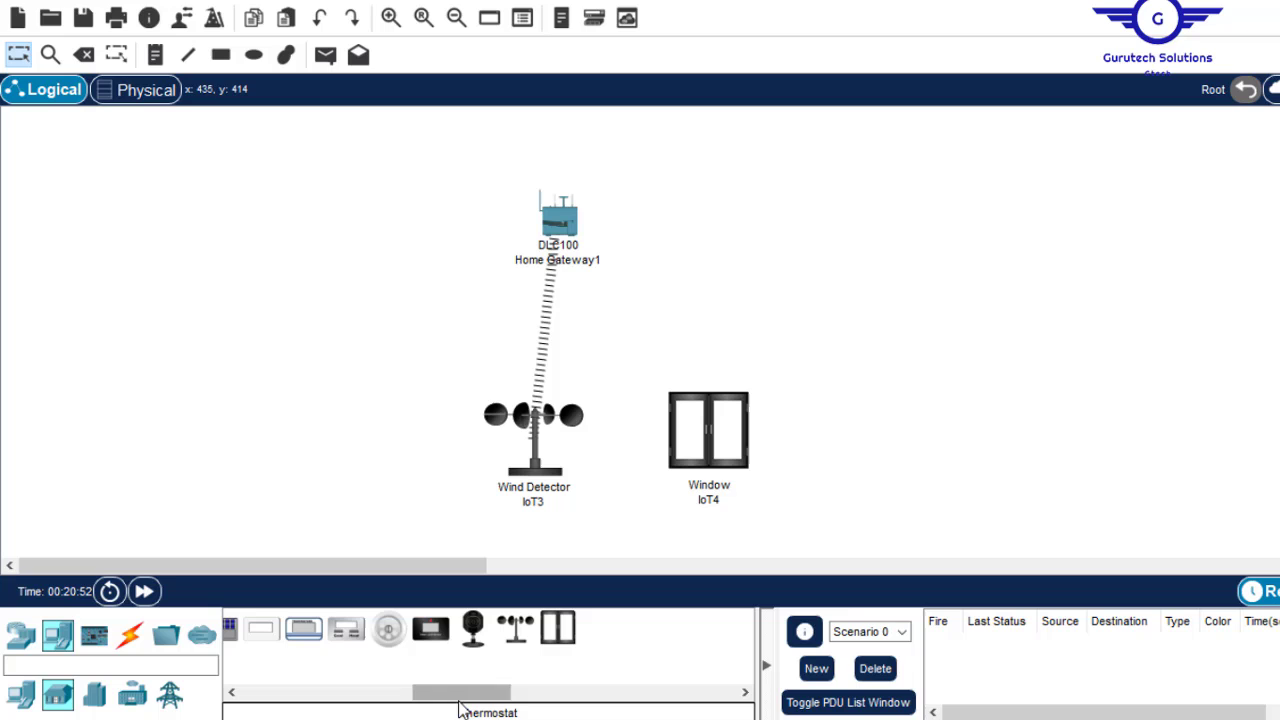
- Place a Door left of the Wind Detector and pick a Tablet for placement
{"action": "left_click_drag", "start_coordinate": [449, 706], "coordinate": [132, 697]}
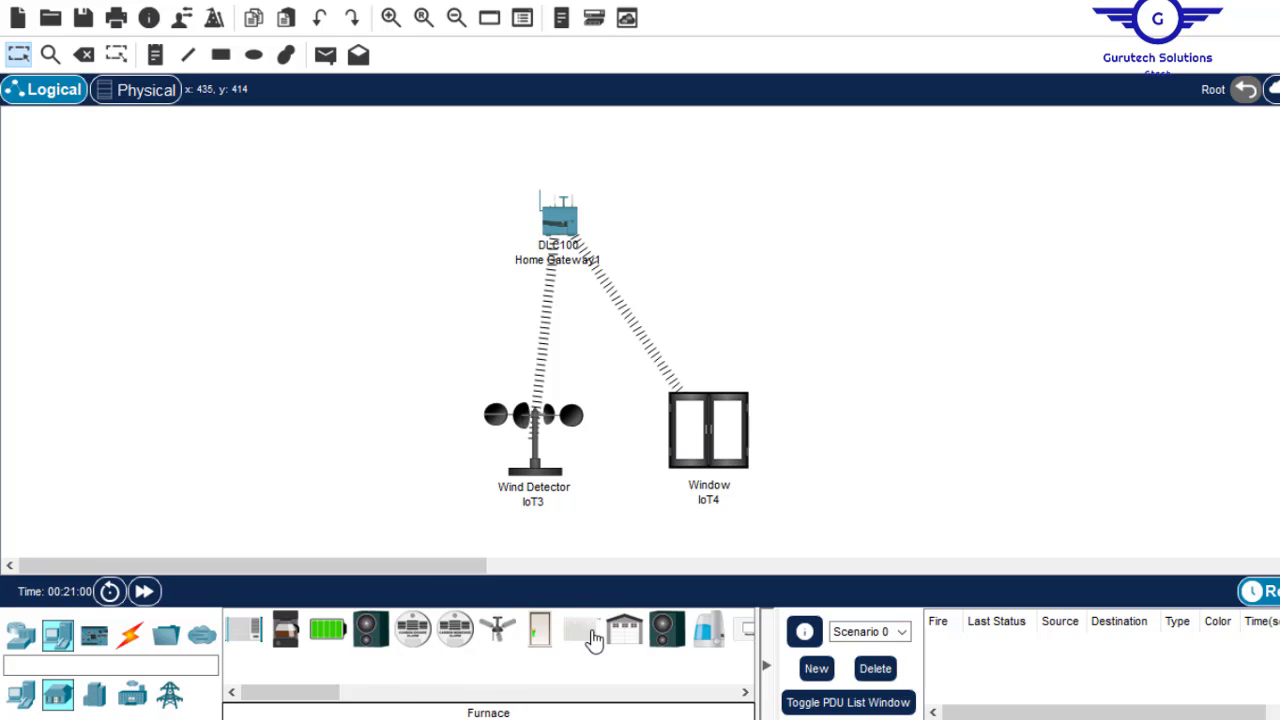
{"action": "left_click", "coordinate": [540, 645]}
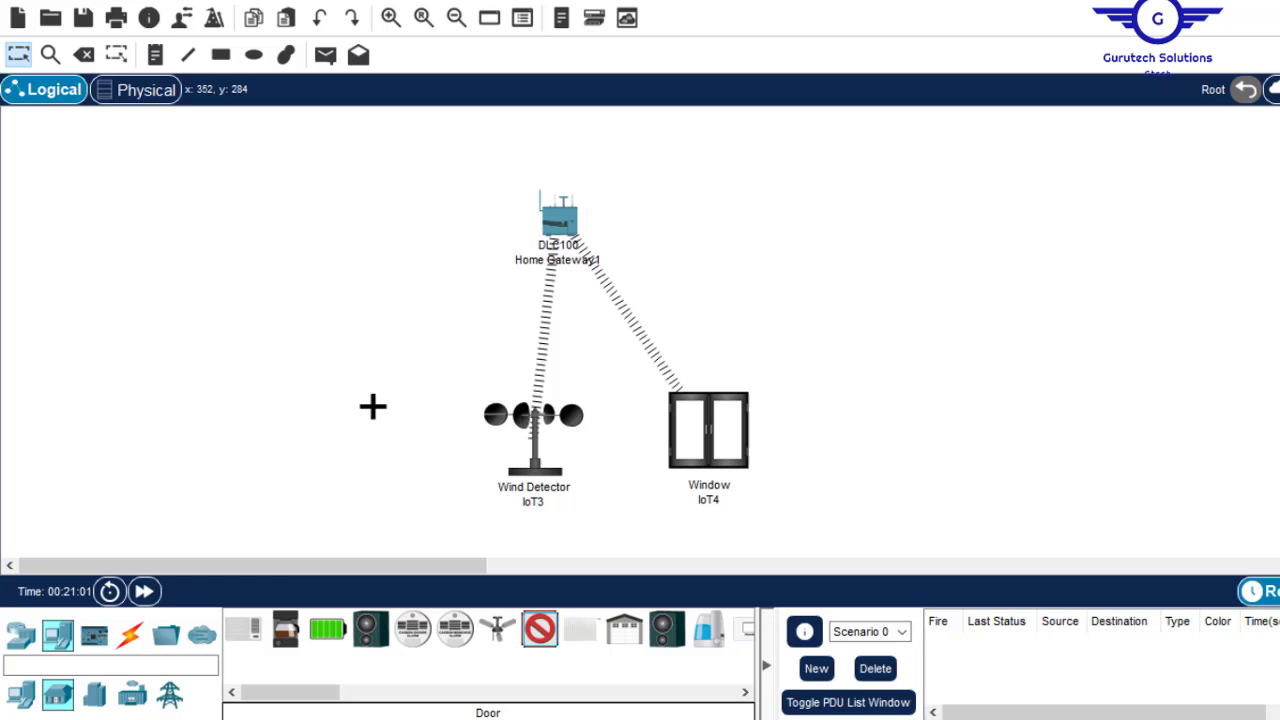
{"action": "left_click", "coordinate": [373, 406]}
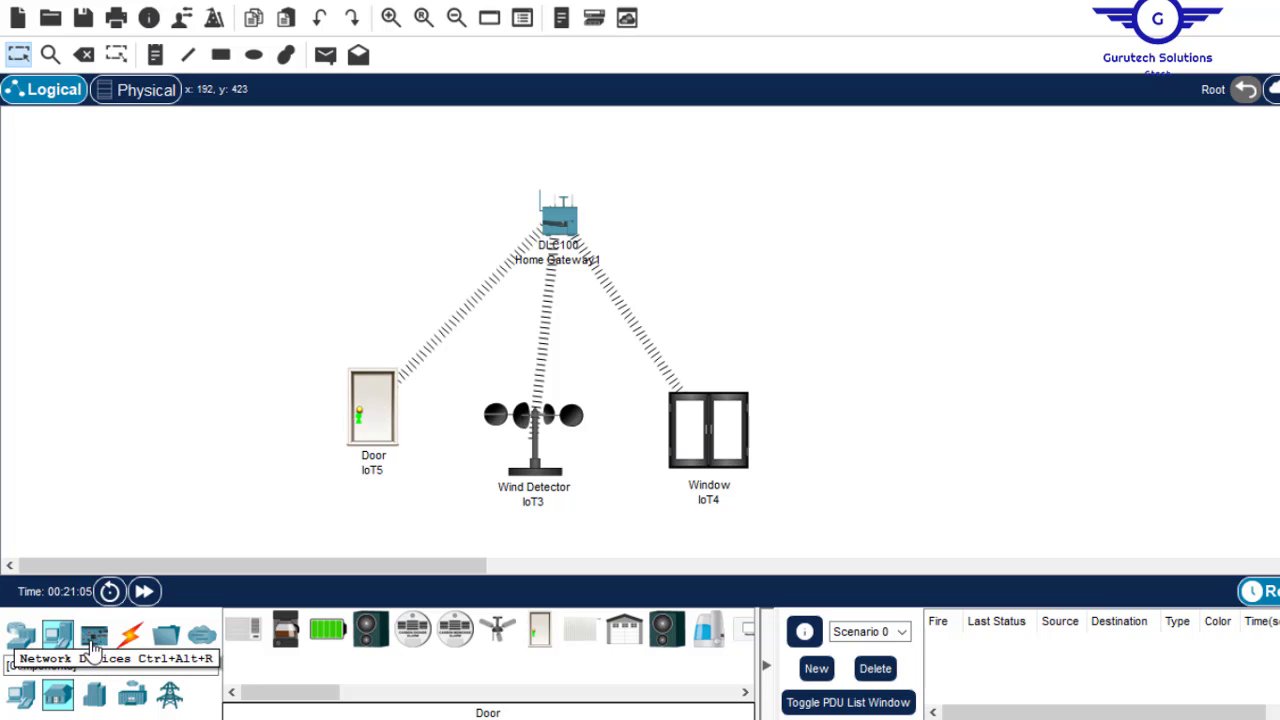
{"action": "left_click", "coordinate": [57, 638]}
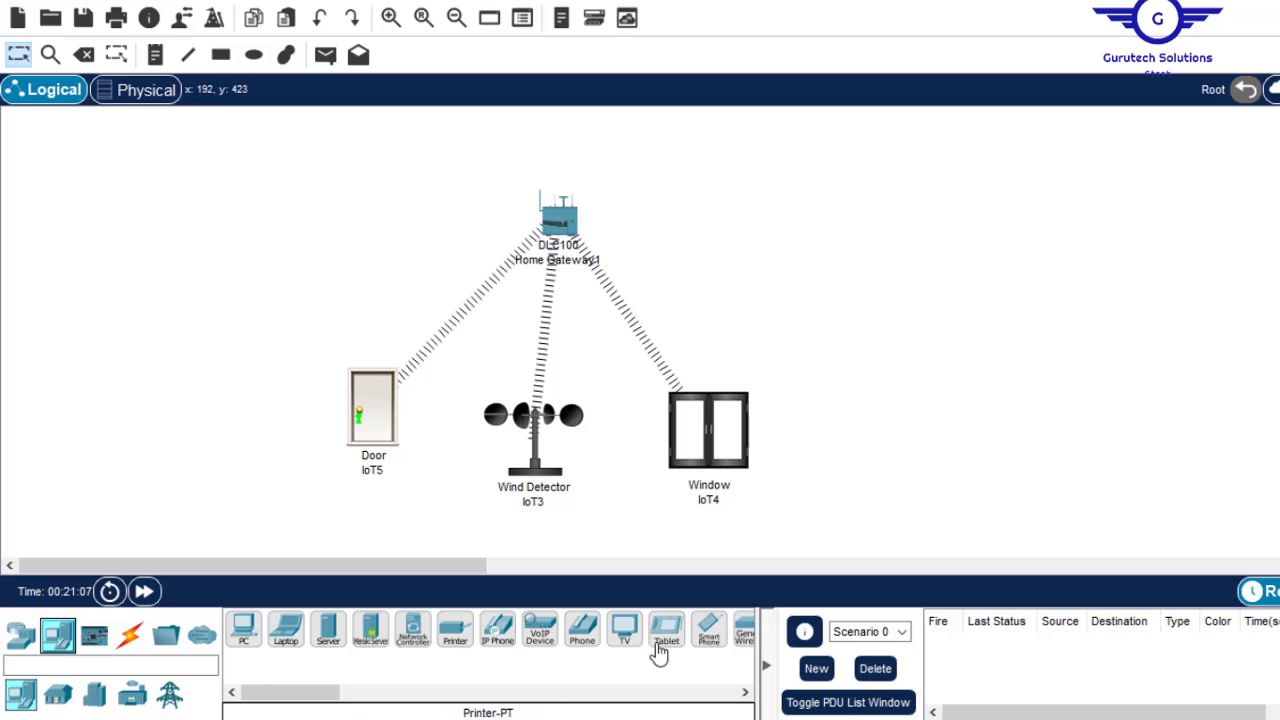
{"action": "left_click", "coordinate": [665, 633]}
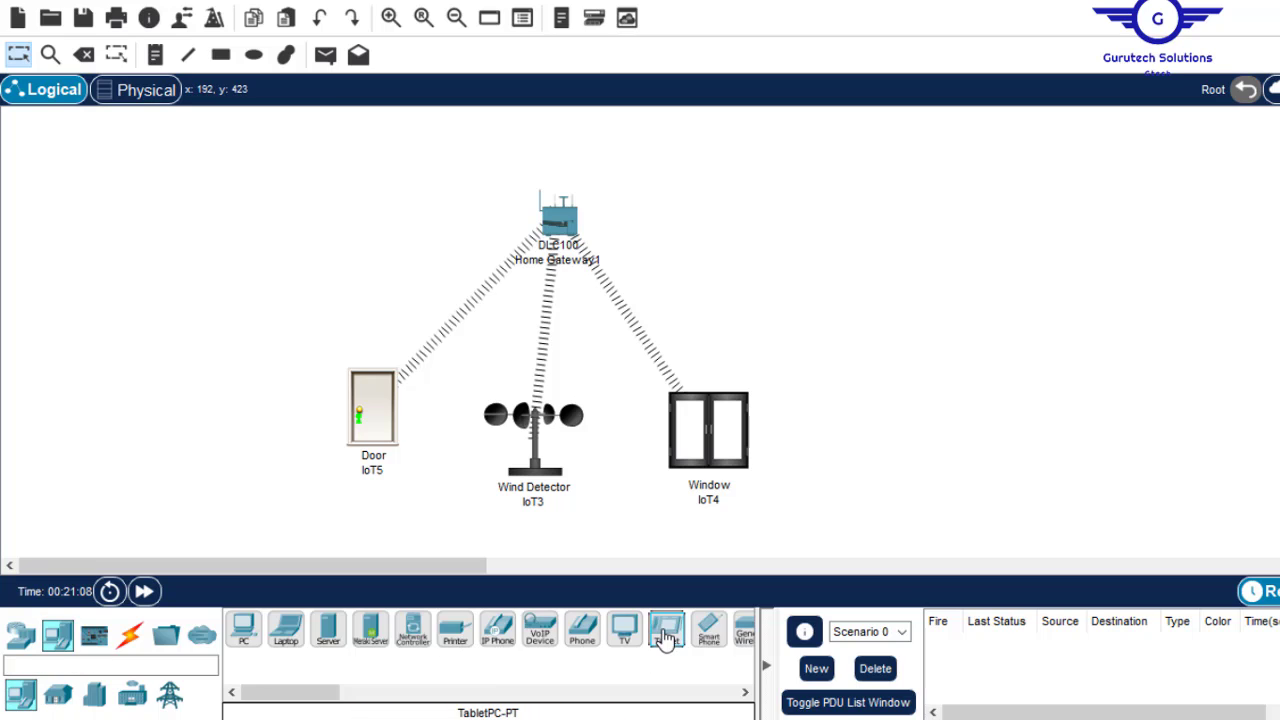
- Place Tablet PC1 at the upper right and confirm Home Gateway1's wireless SSID is HomeGateway
{"action": "left_click", "coordinate": [803, 172]}
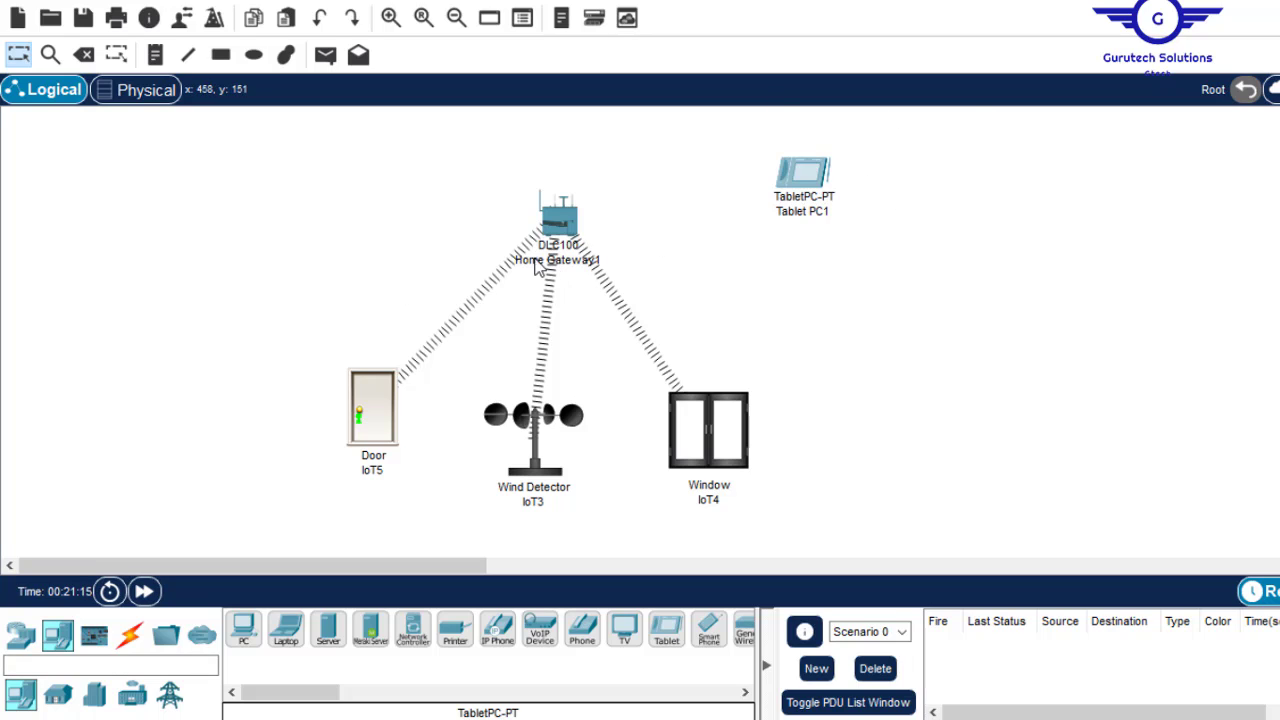
{"action": "left_click", "coordinate": [556, 218]}
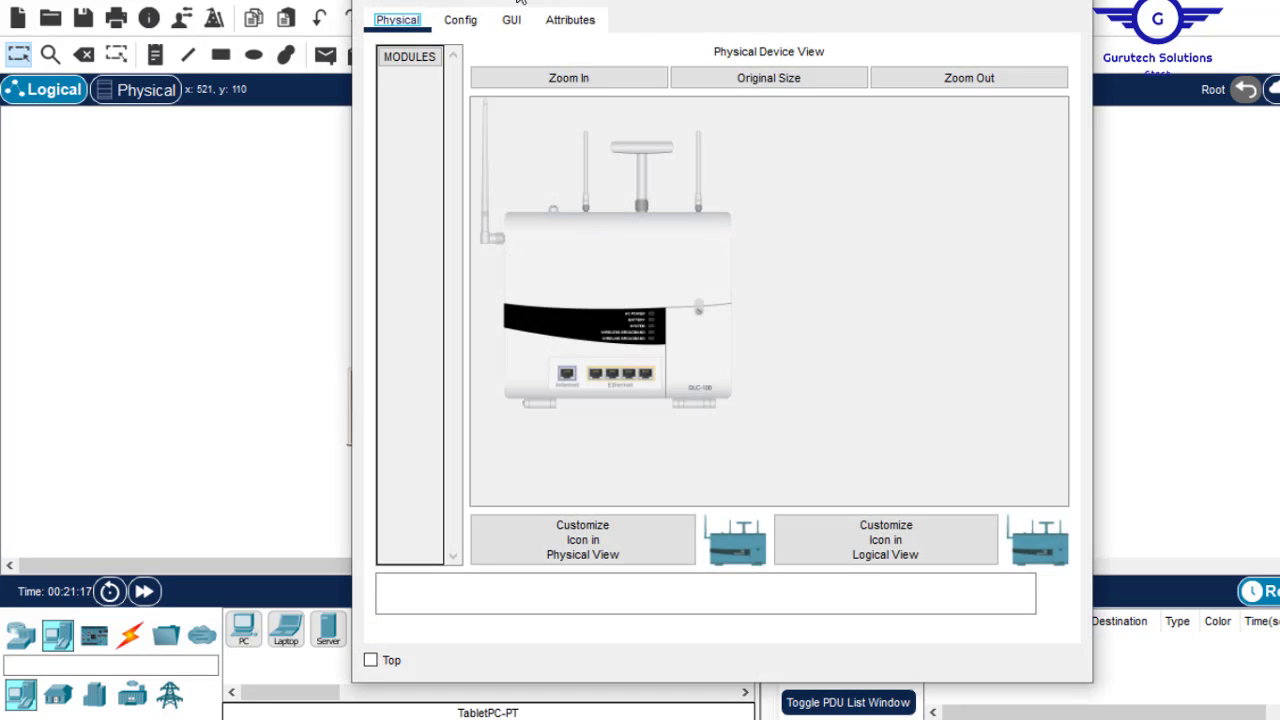
{"action": "left_click", "coordinate": [459, 22]}
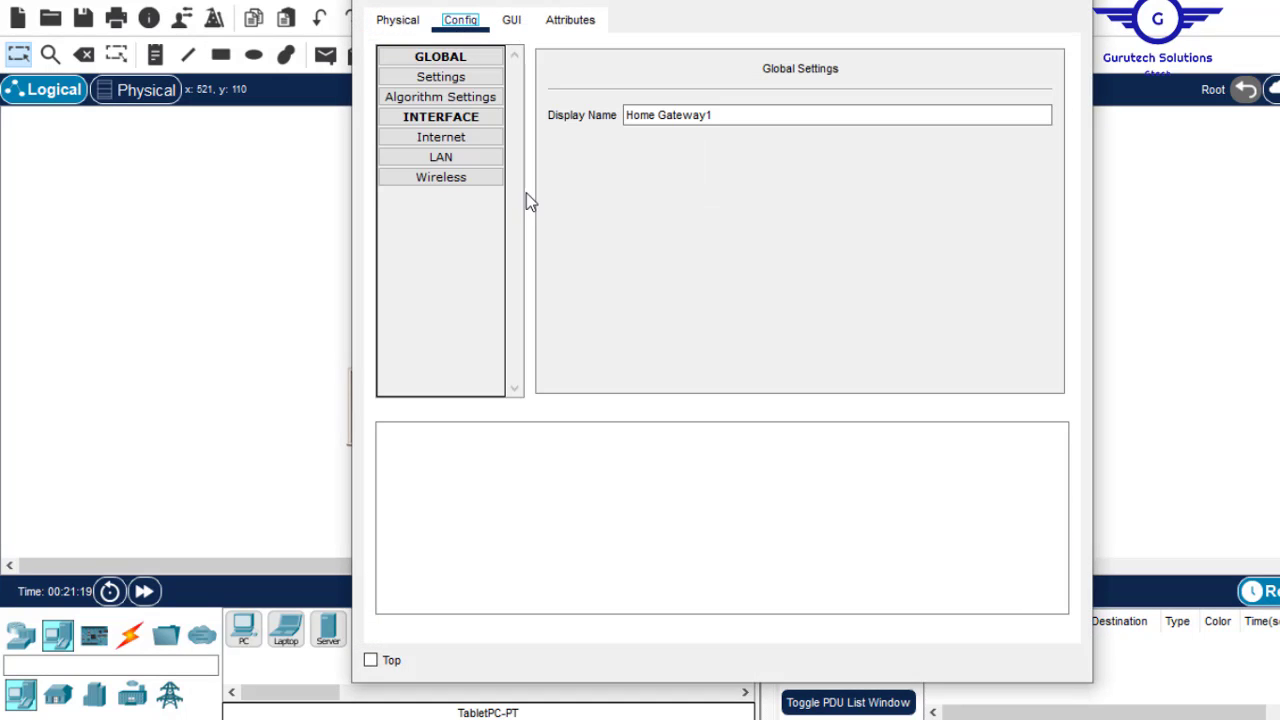
{"action": "left_click", "coordinate": [450, 181]}
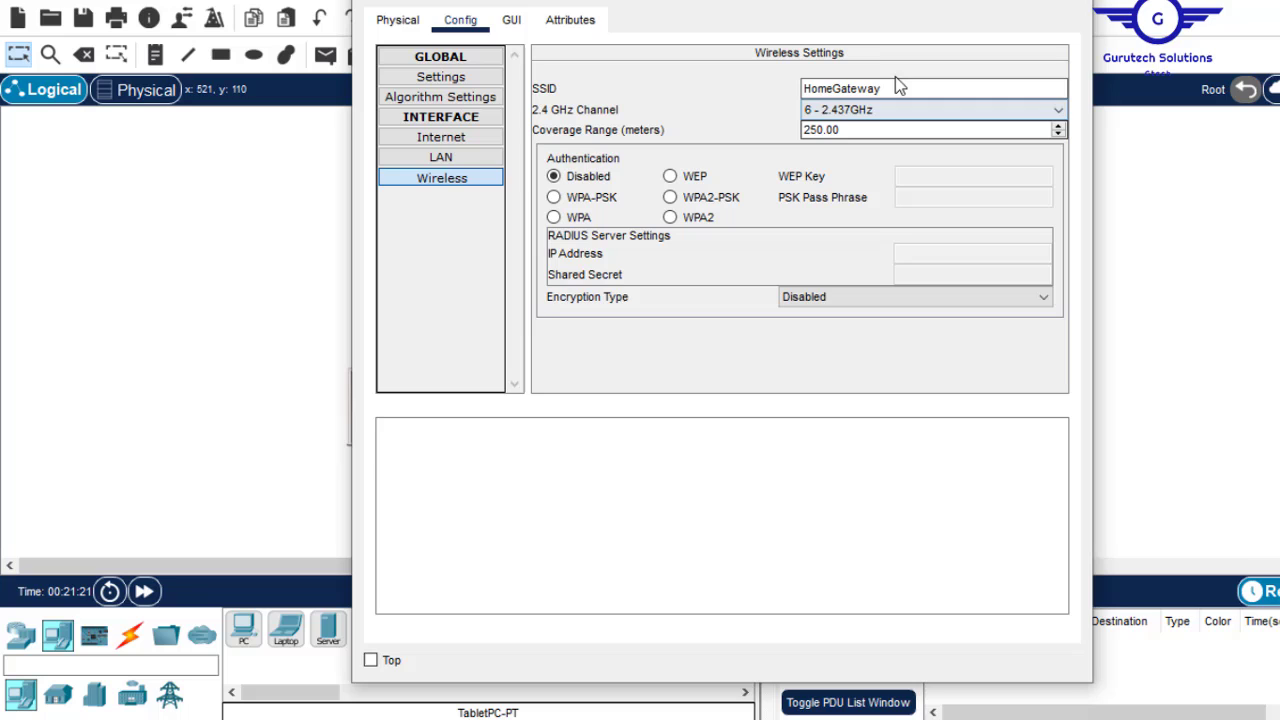
{"action": "left_click_drag", "start_coordinate": [895, 88], "coordinate": [729, 88]}
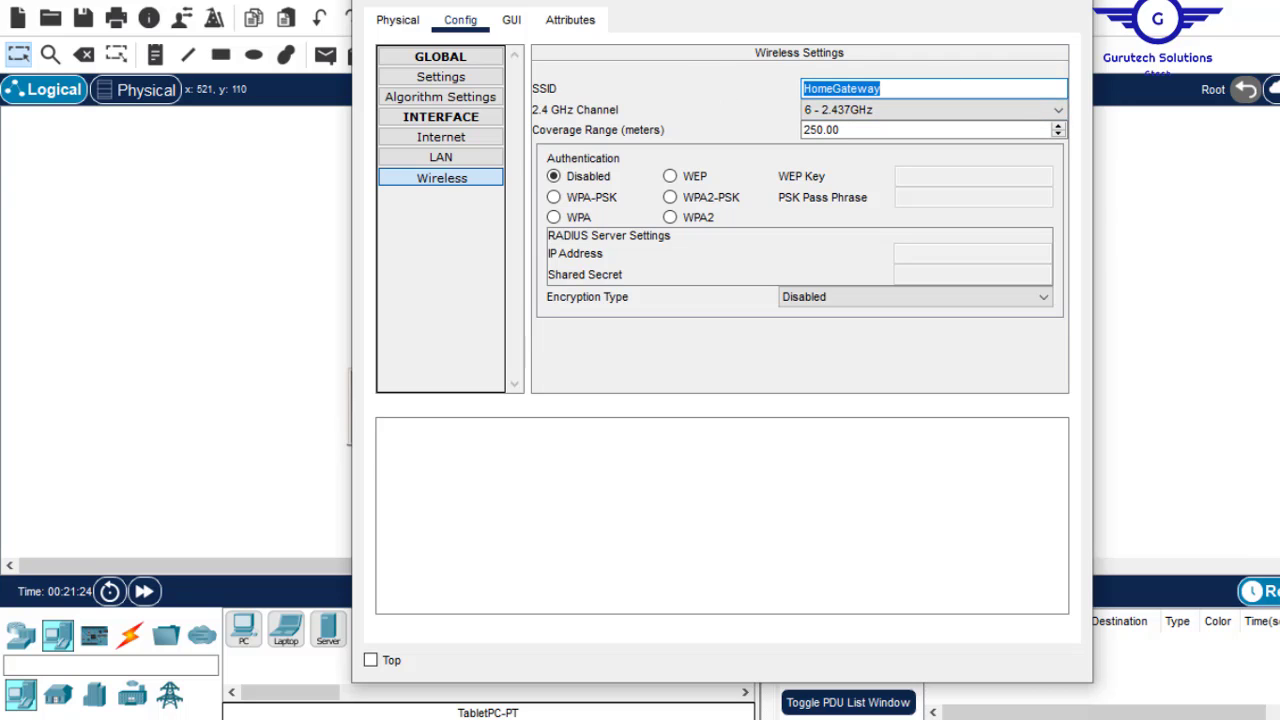
{"action": "key", "text": "alt+F4"}
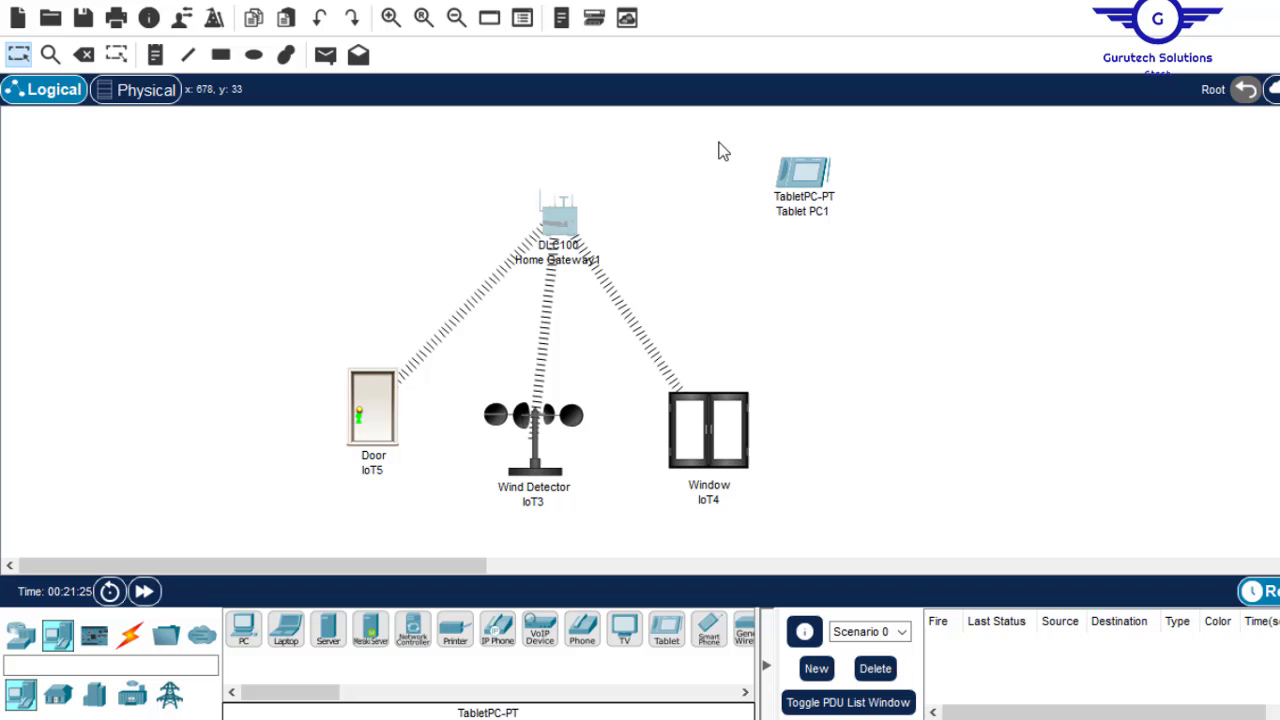
- Change Tablet PC1's Wireless0 SSID from Default to HomeGateway
{"action": "left_click", "coordinate": [806, 186]}
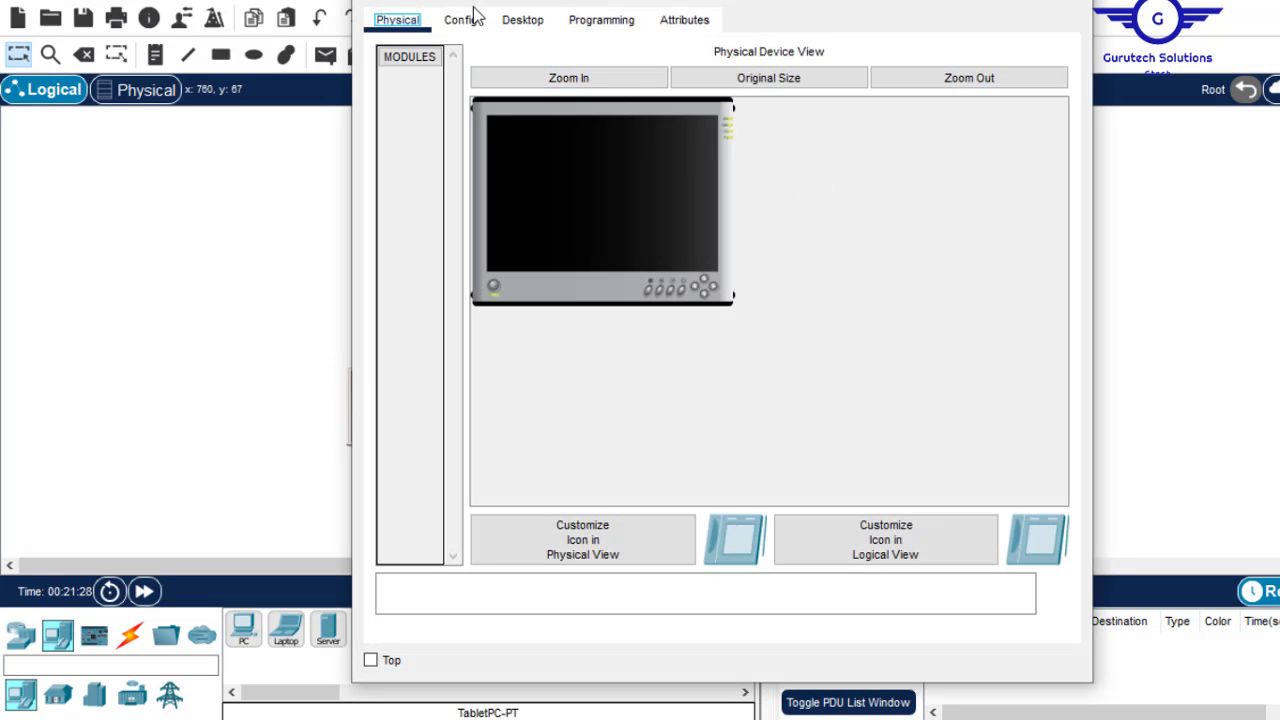
{"action": "left_click", "coordinate": [462, 22]}
{"action": "left_click", "coordinate": [452, 139]}
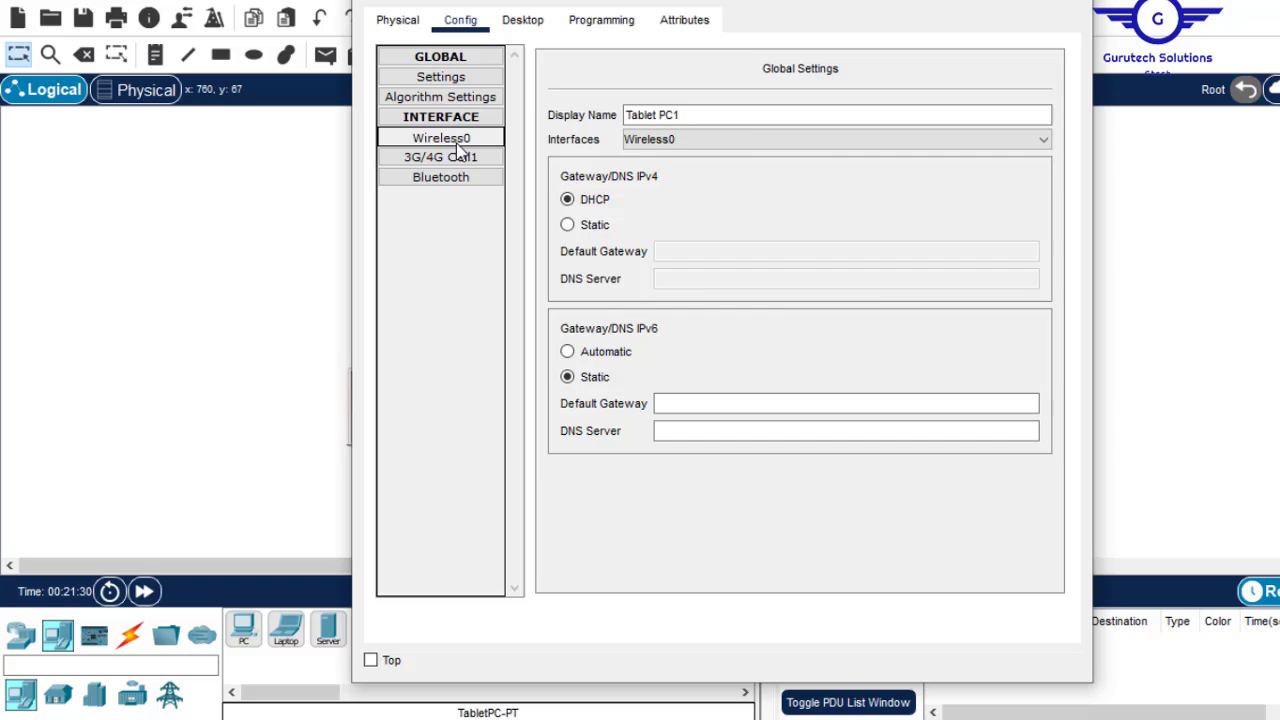
{"action": "left_click", "coordinate": [854, 157]}
{"action": "left_click_drag", "start_coordinate": [837, 157], "coordinate": [694, 158]}
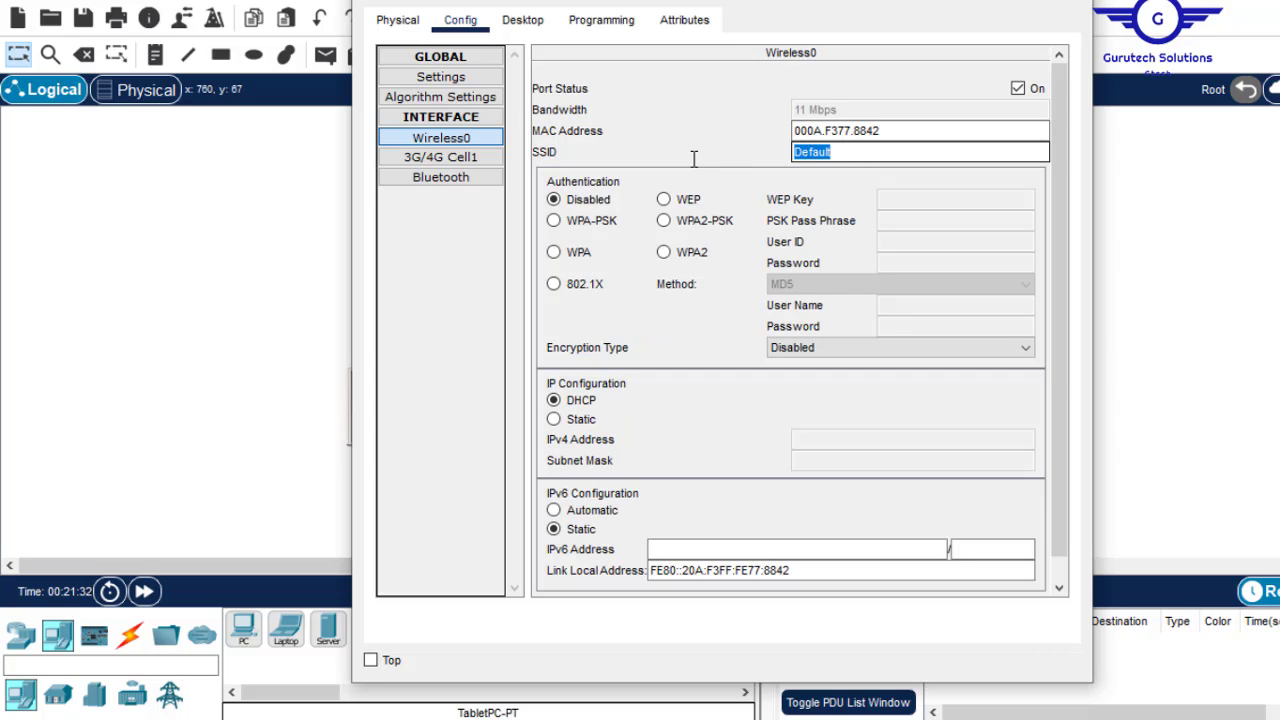
{"action": "type", "text": "HomeGateway"}
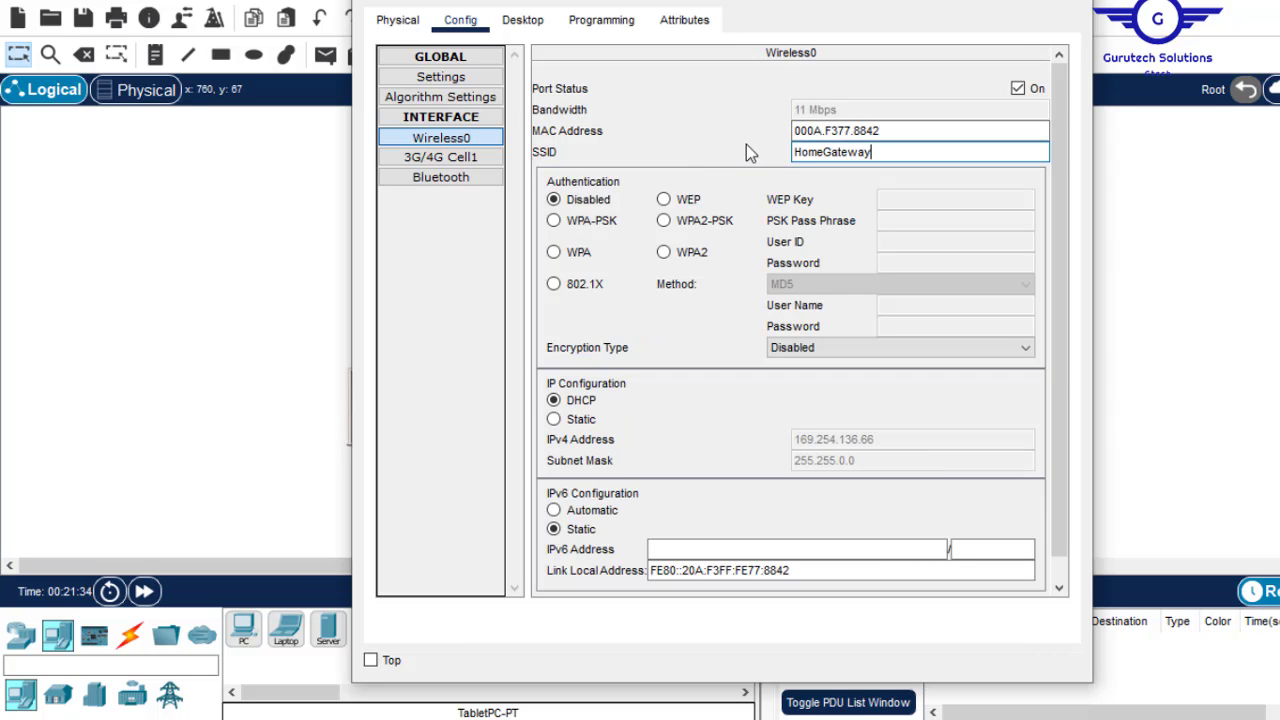
{"action": "key", "text": "alt+F4"}
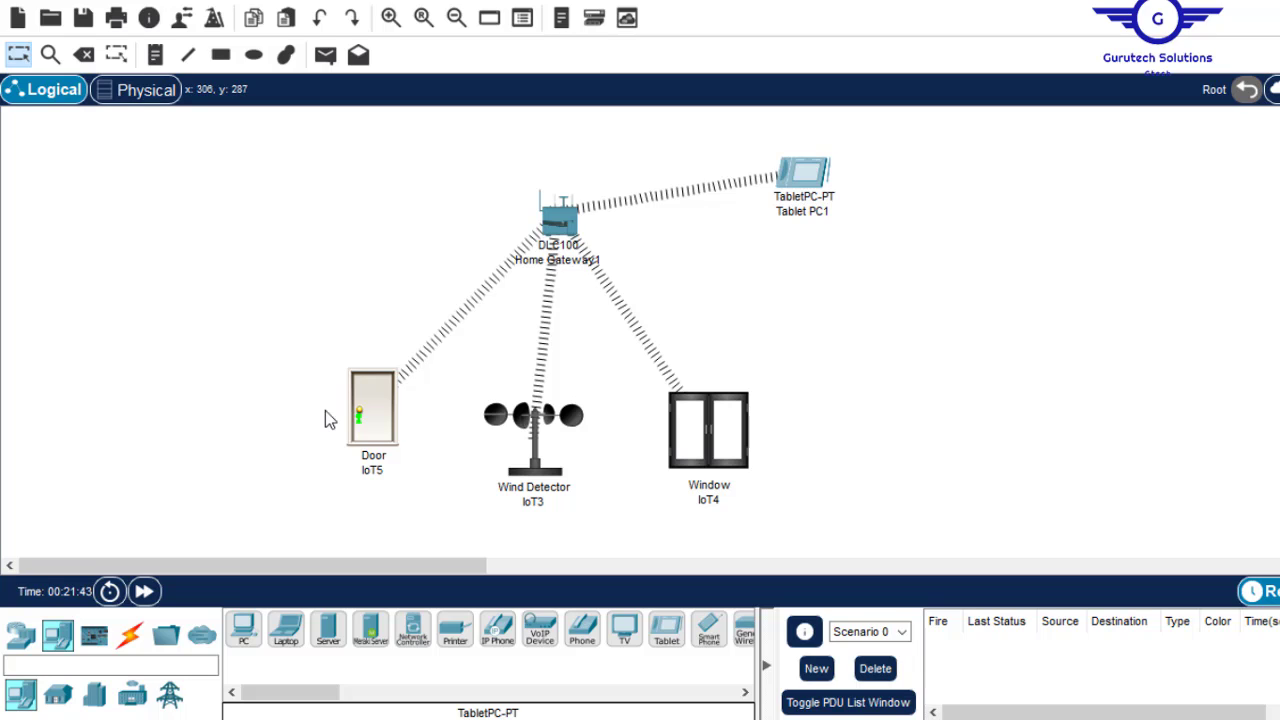
{"action": "mouse_move", "coordinate": [367, 395]}
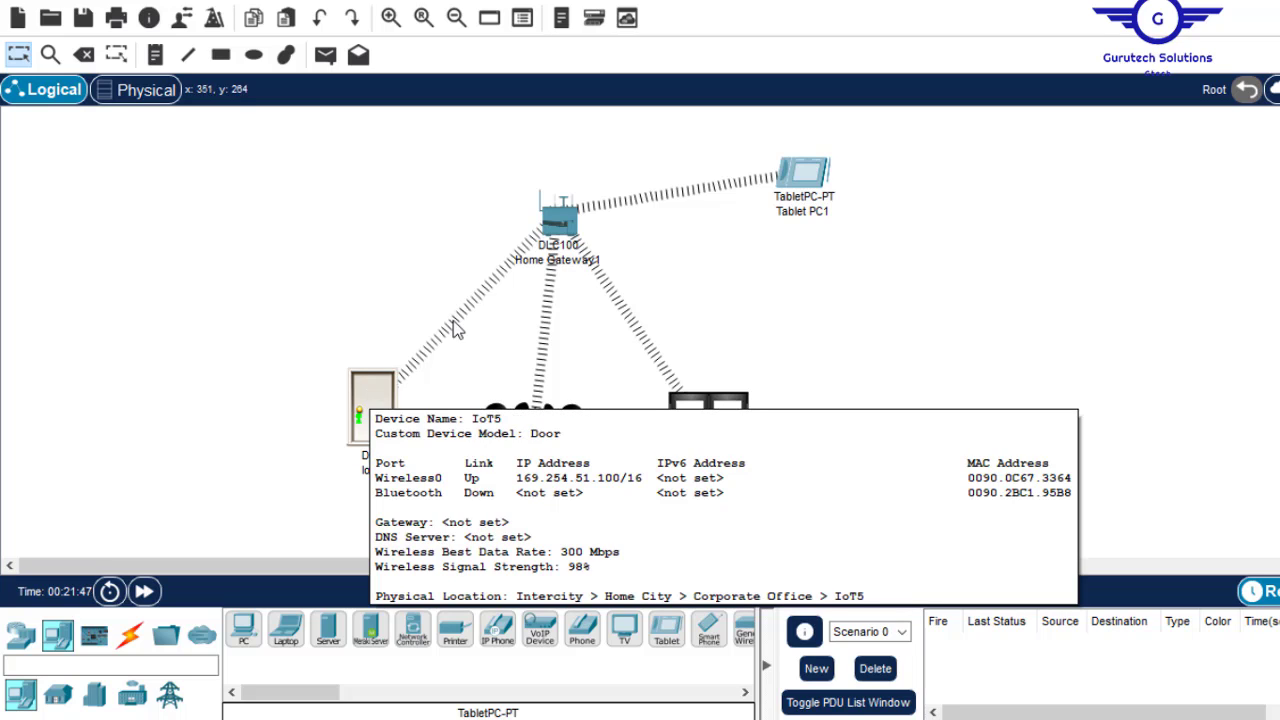
{"action": "mouse_move", "coordinate": [533, 424]}
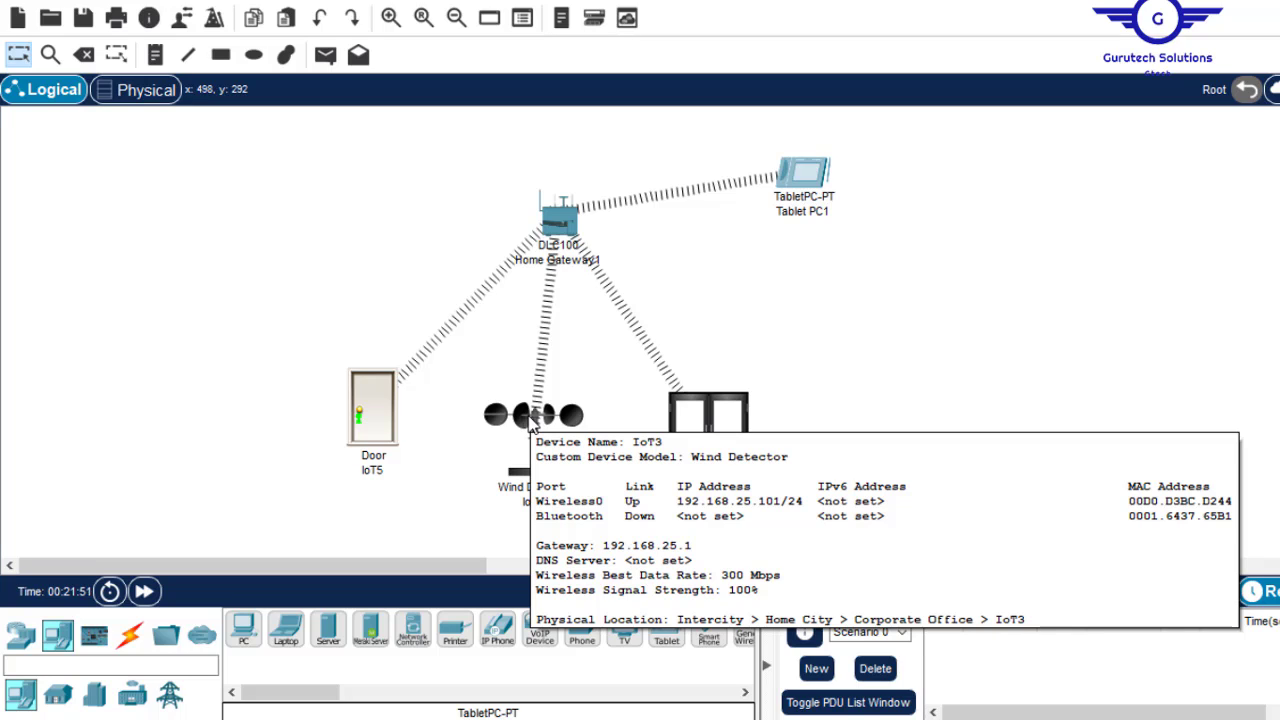
{"action": "mouse_move", "coordinate": [708, 423]}
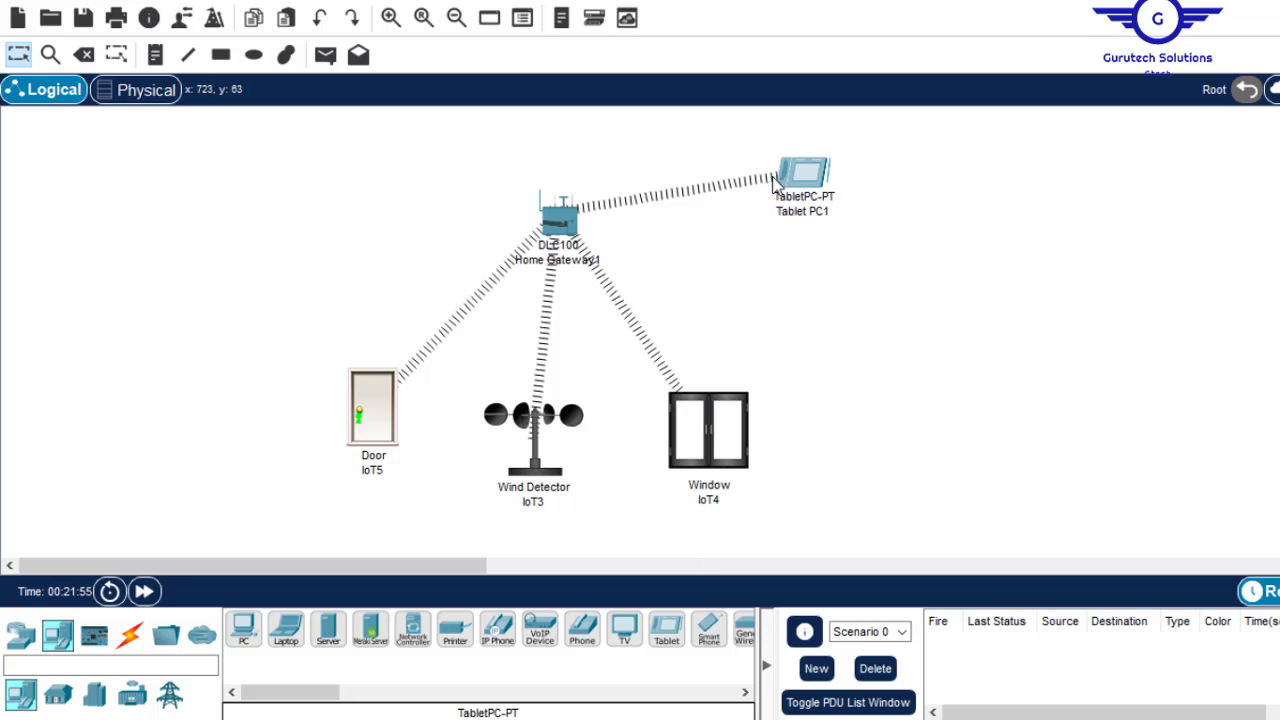
{"action": "mouse_move", "coordinate": [803, 190]}
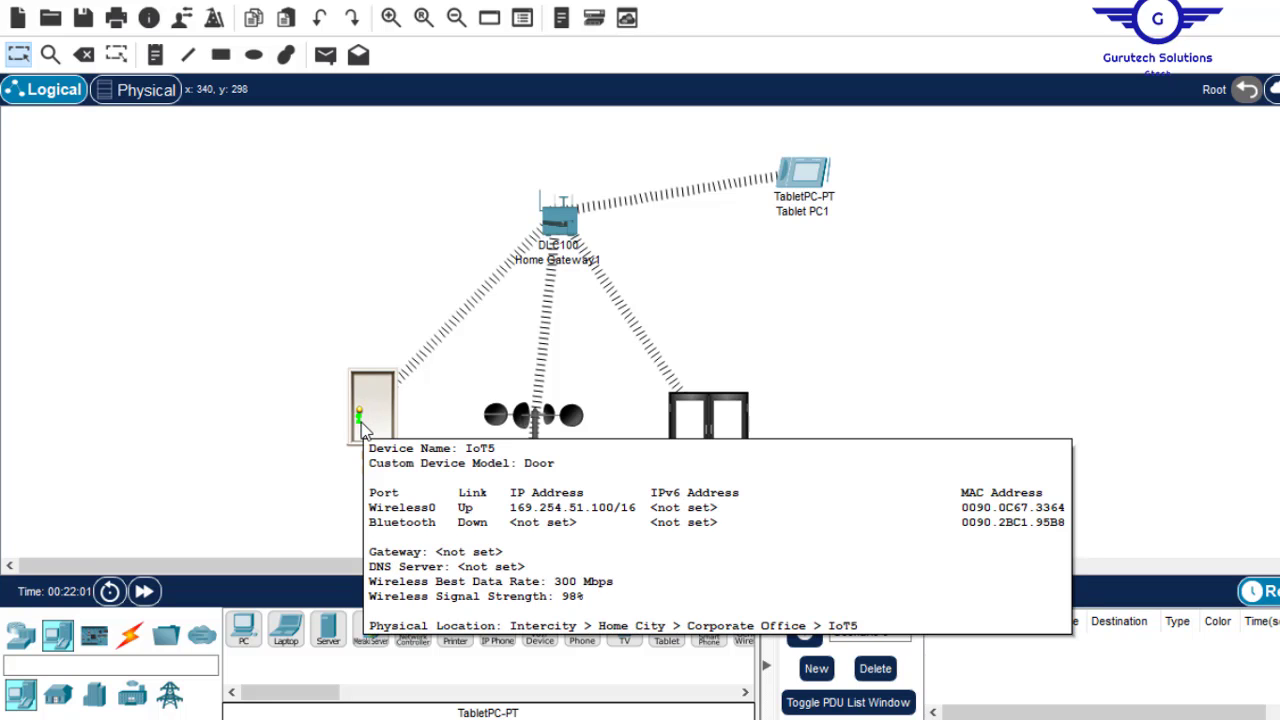
- Leave door IoT5's Global Settings IPv4 addressing on DHCP
{"action": "left_click", "coordinate": [361, 422]}
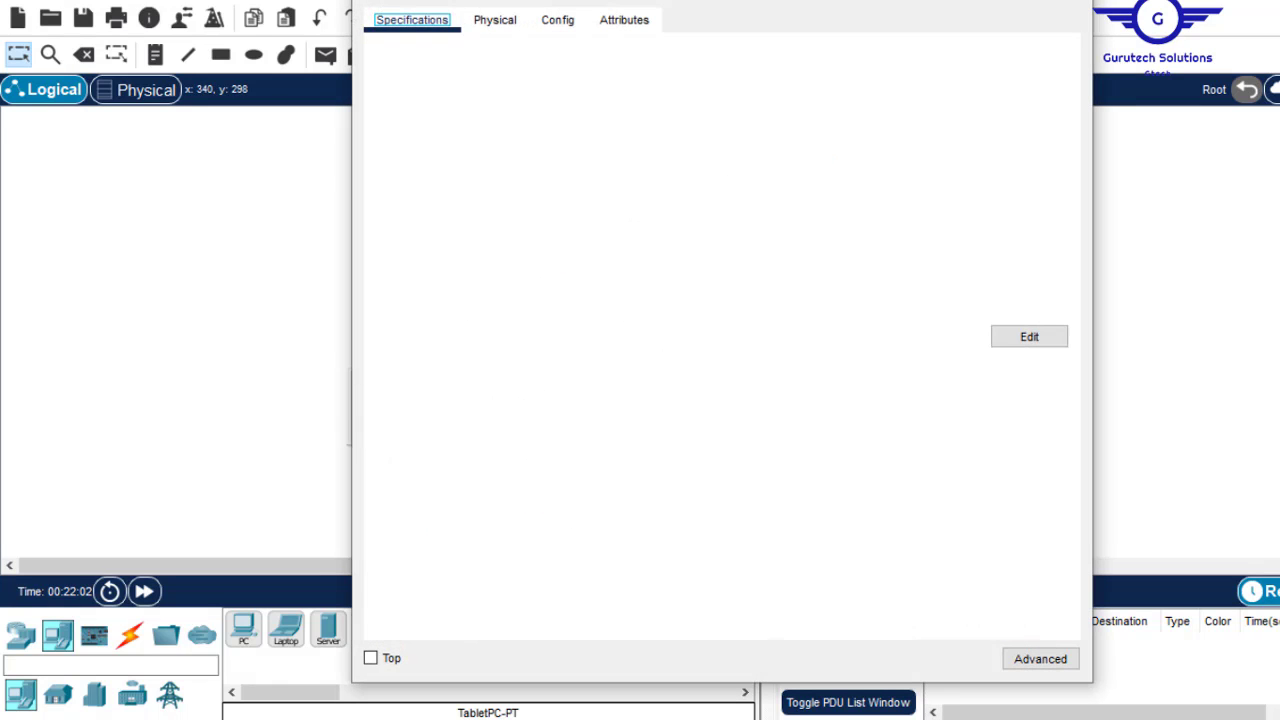
{"action": "left_click", "coordinate": [557, 30]}
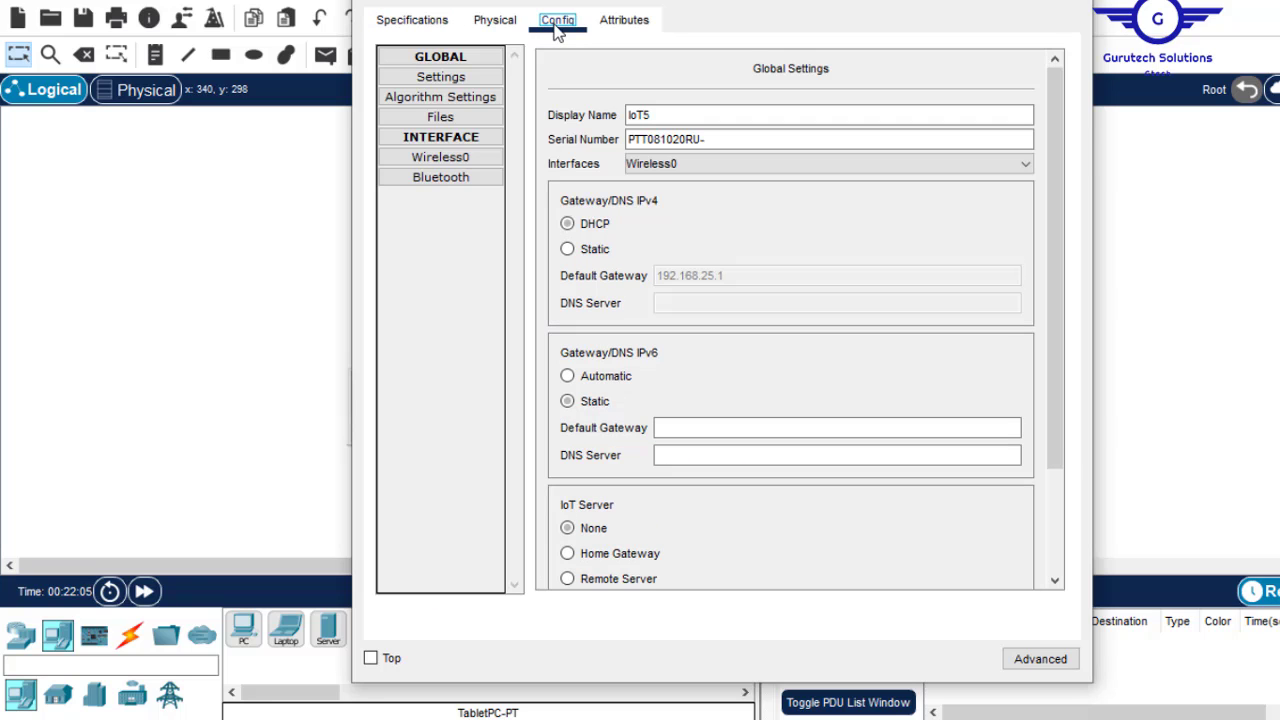
{"action": "left_click", "coordinate": [570, 249]}
{"action": "left_click", "coordinate": [582, 230]}
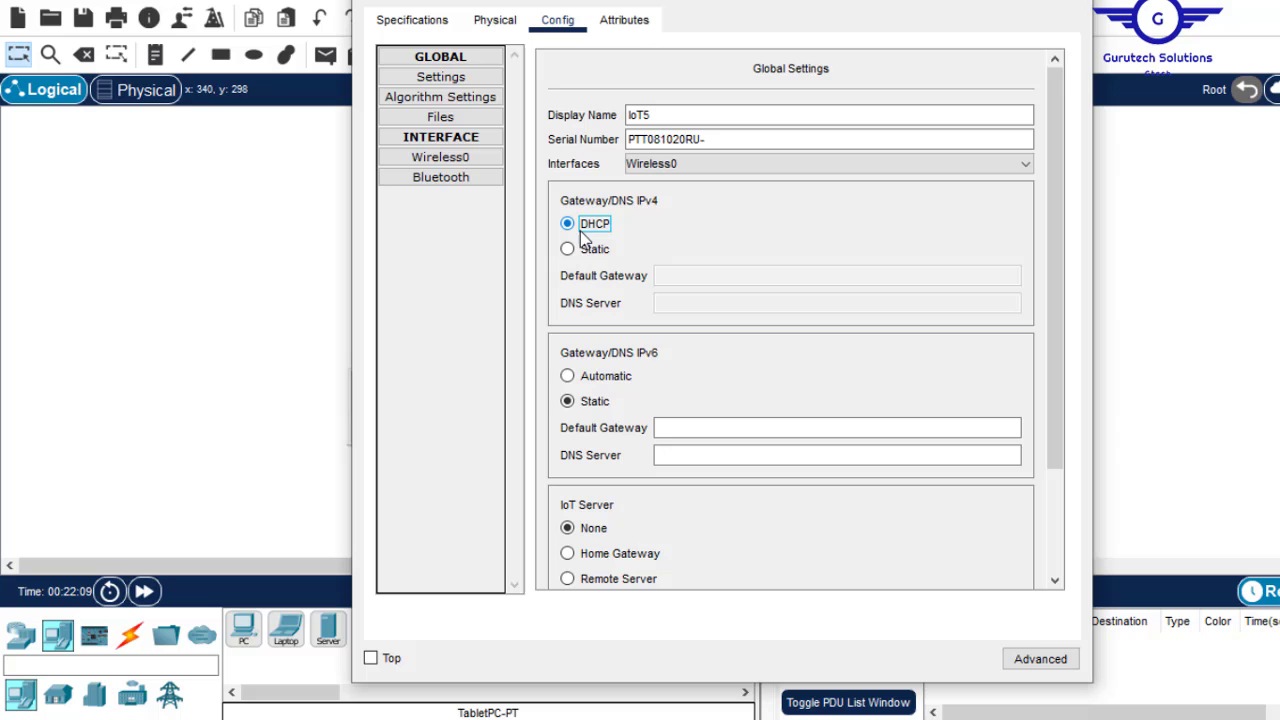
{"action": "left_click", "coordinate": [1078, 2]}
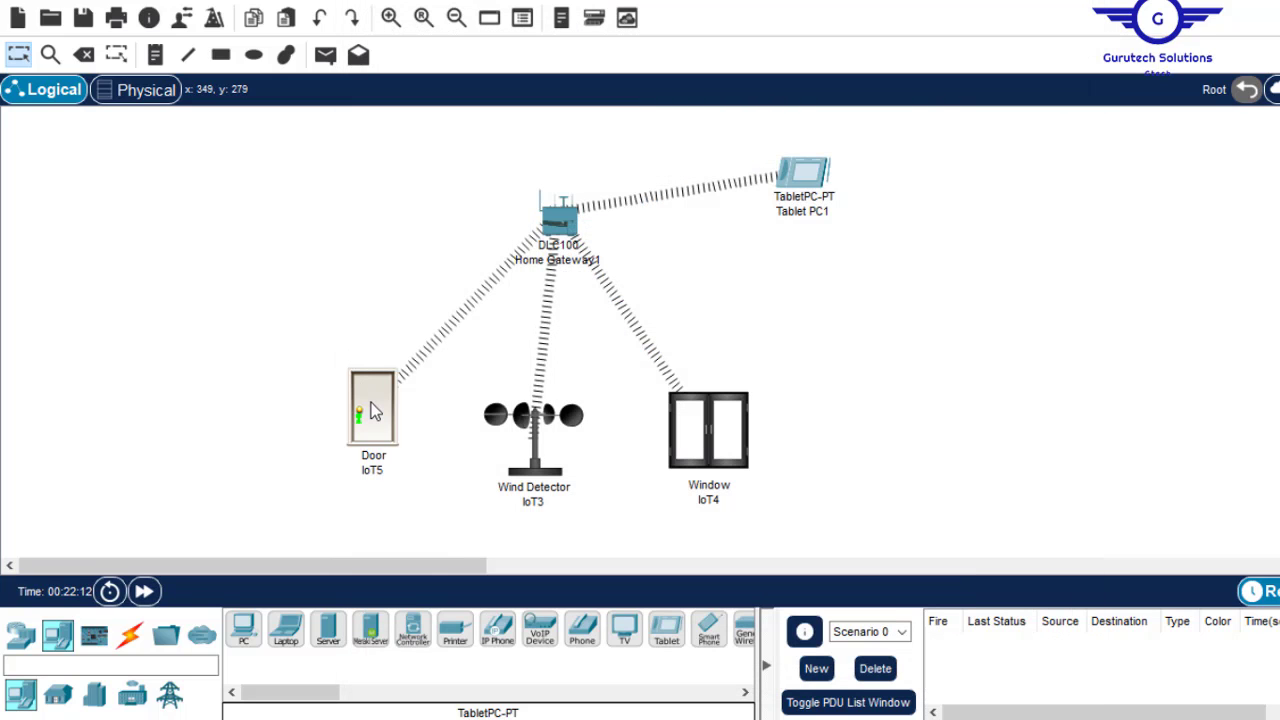
- Set door IoT5's IoT Server to Home Gateway
{"action": "mouse_move", "coordinate": [372, 410]}
{"action": "left_click", "coordinate": [362, 430]}
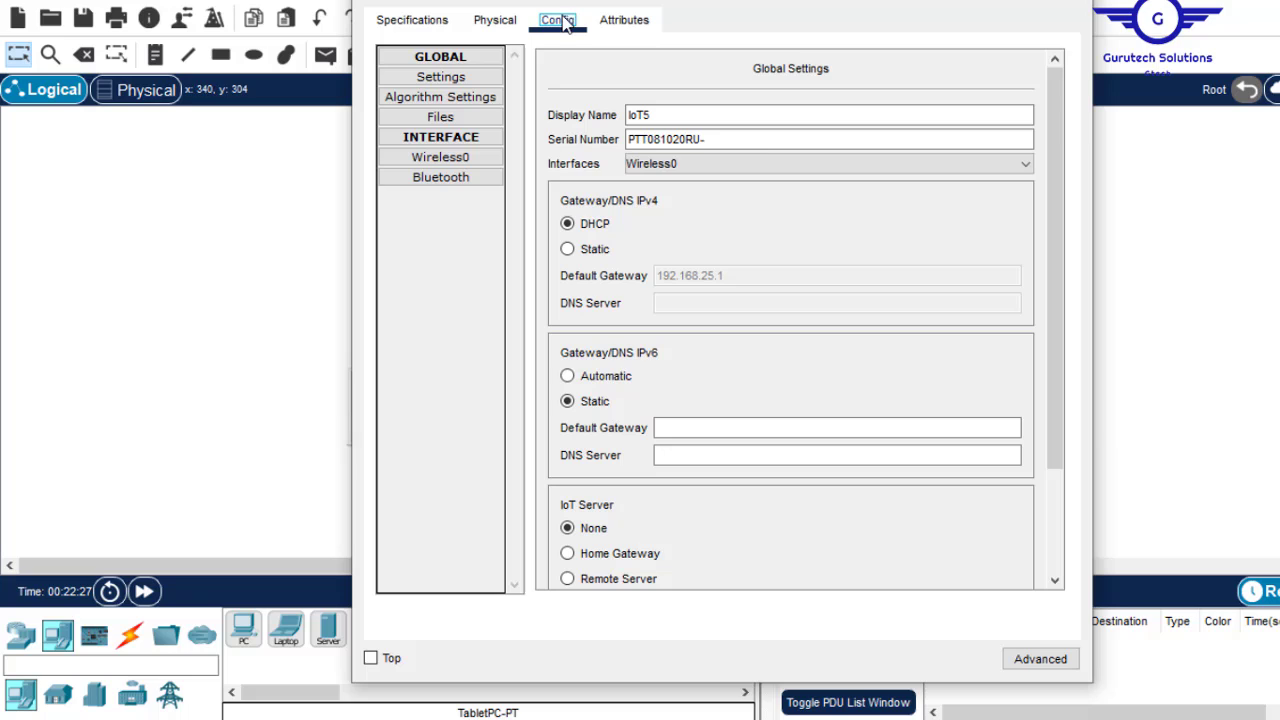
{"action": "left_click_drag", "start_coordinate": [1062, 425], "coordinate": [1072, 524]}
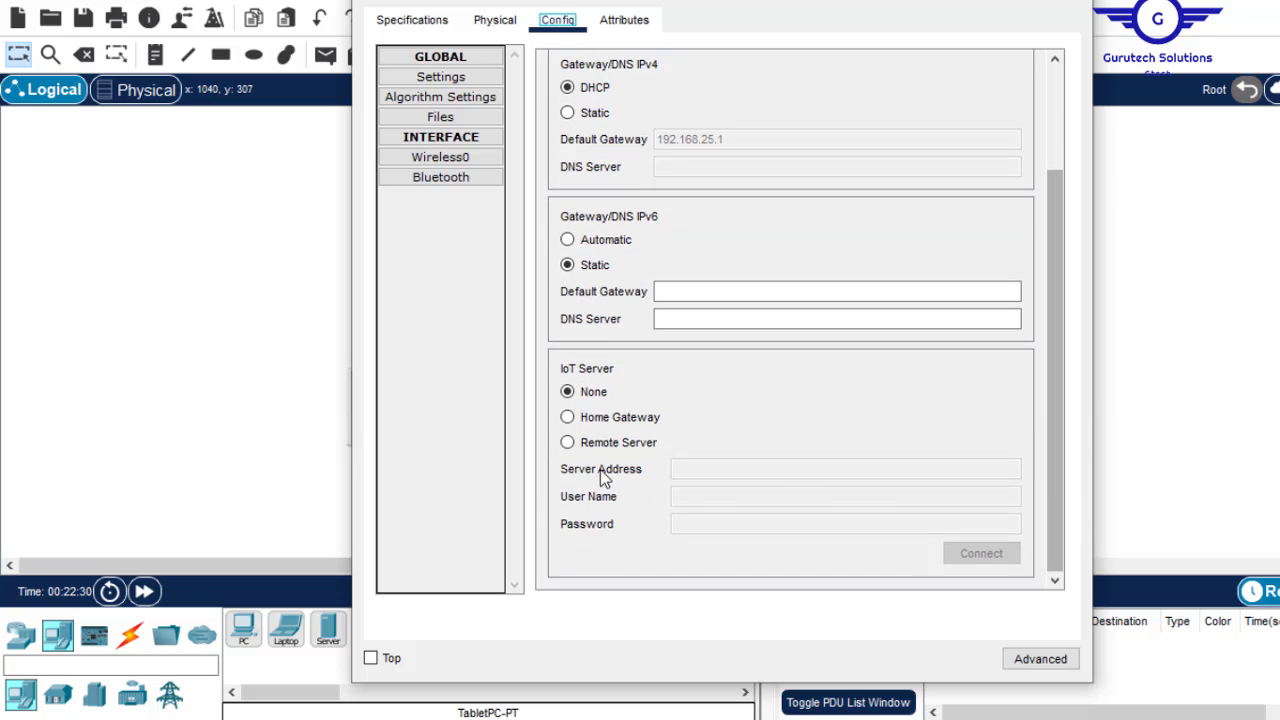
{"action": "left_click", "coordinate": [621, 417]}
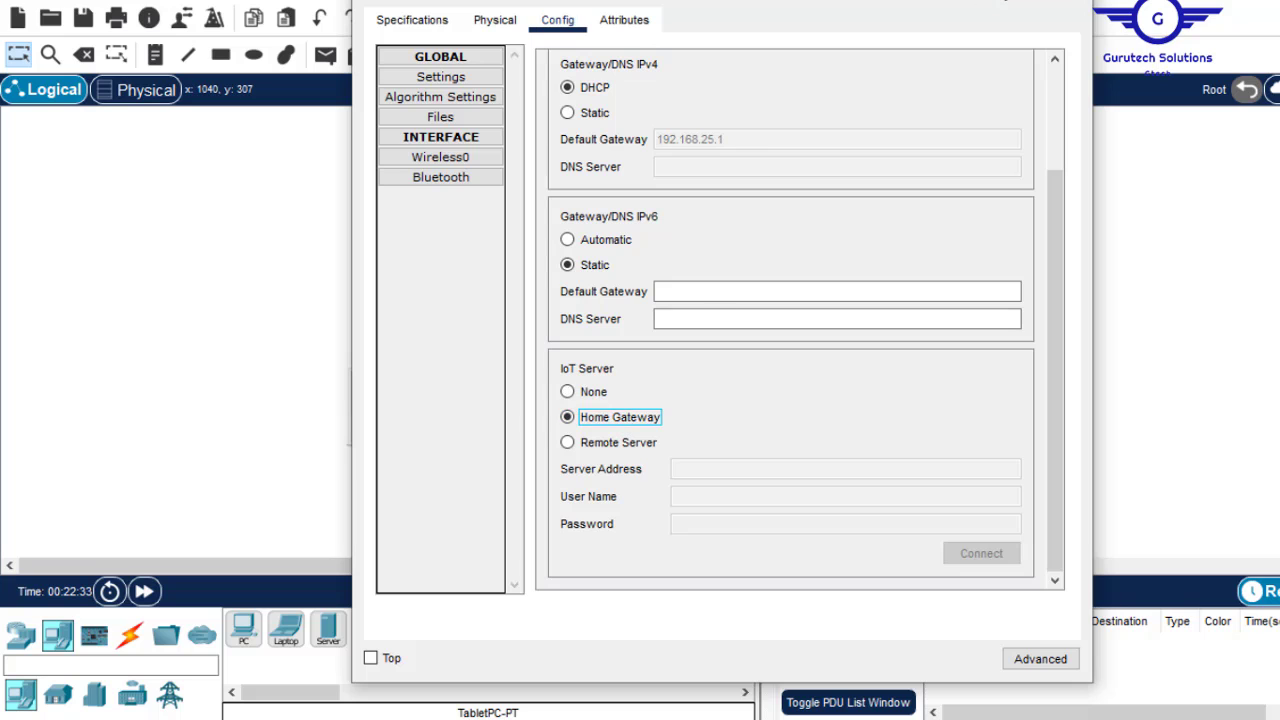
- Set Wind Detector IoT3's IoT Server to Home Gateway
{"action": "left_click", "coordinate": [1068, 2]}
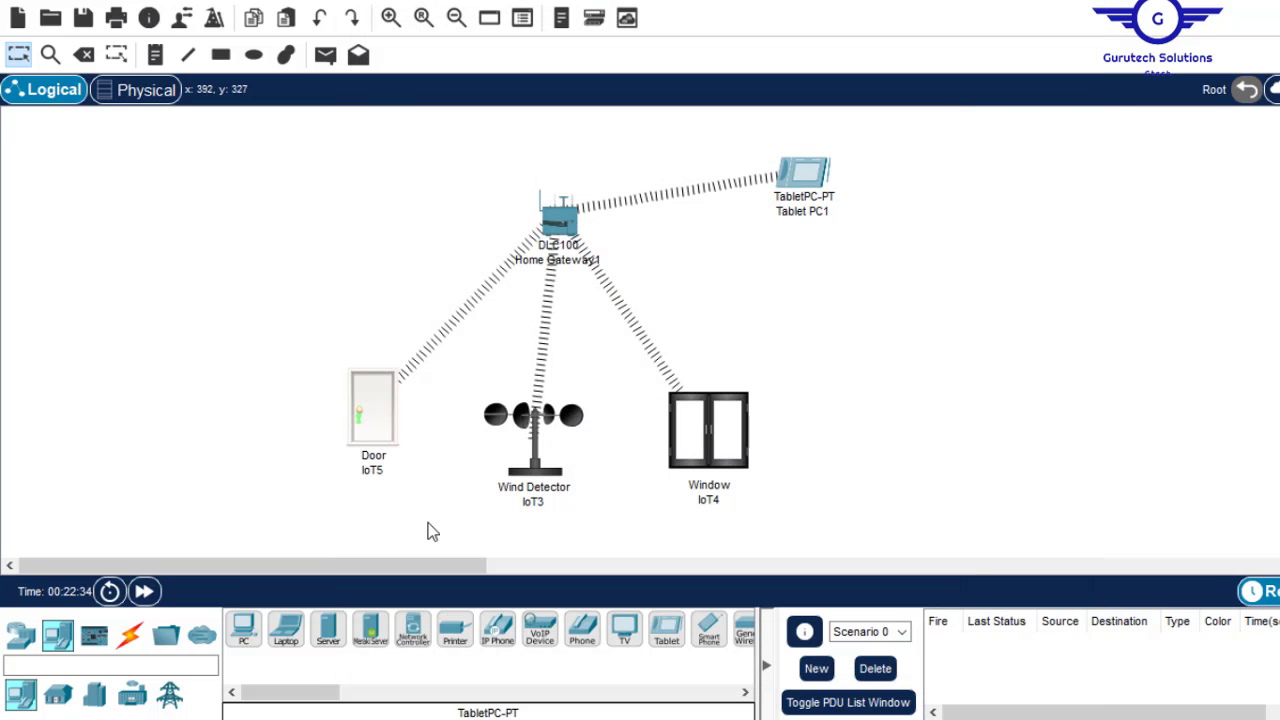
{"action": "left_click", "coordinate": [540, 458]}
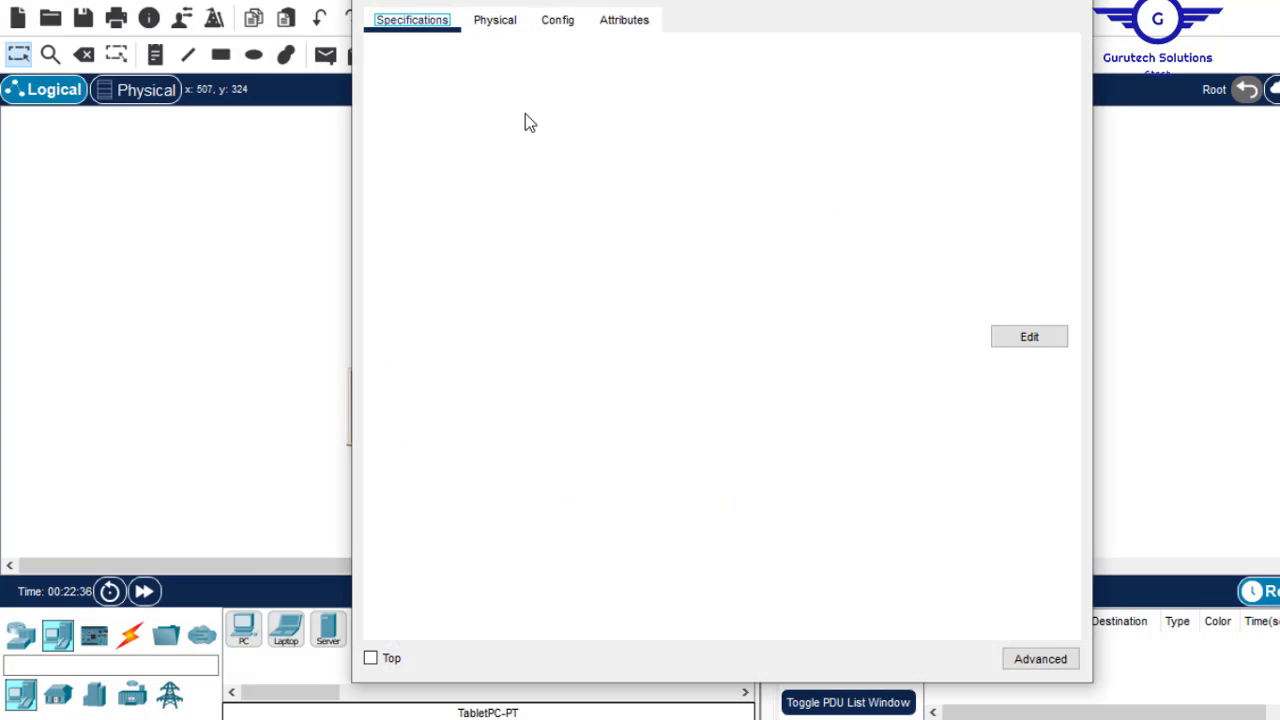
{"action": "left_click", "coordinate": [564, 22]}
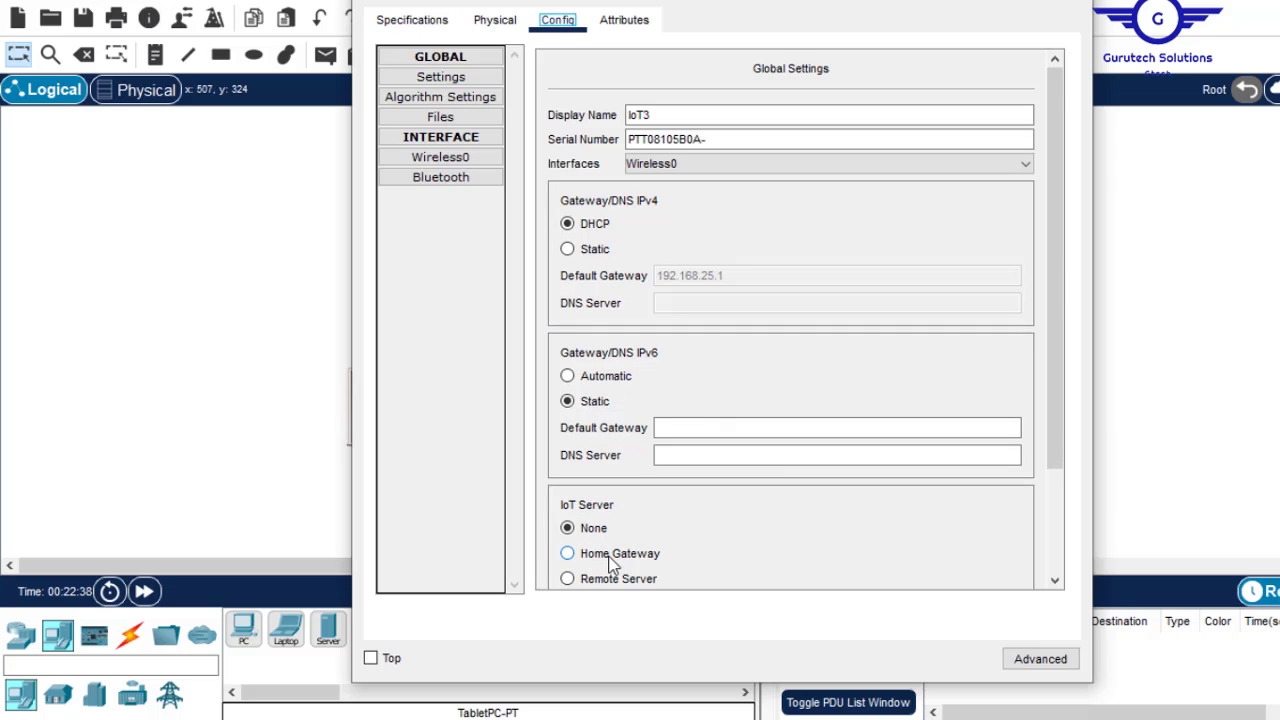
{"action": "scroll", "coordinate": [1056, 498], "scroll_direction": "down", "scroll_amount": 3}
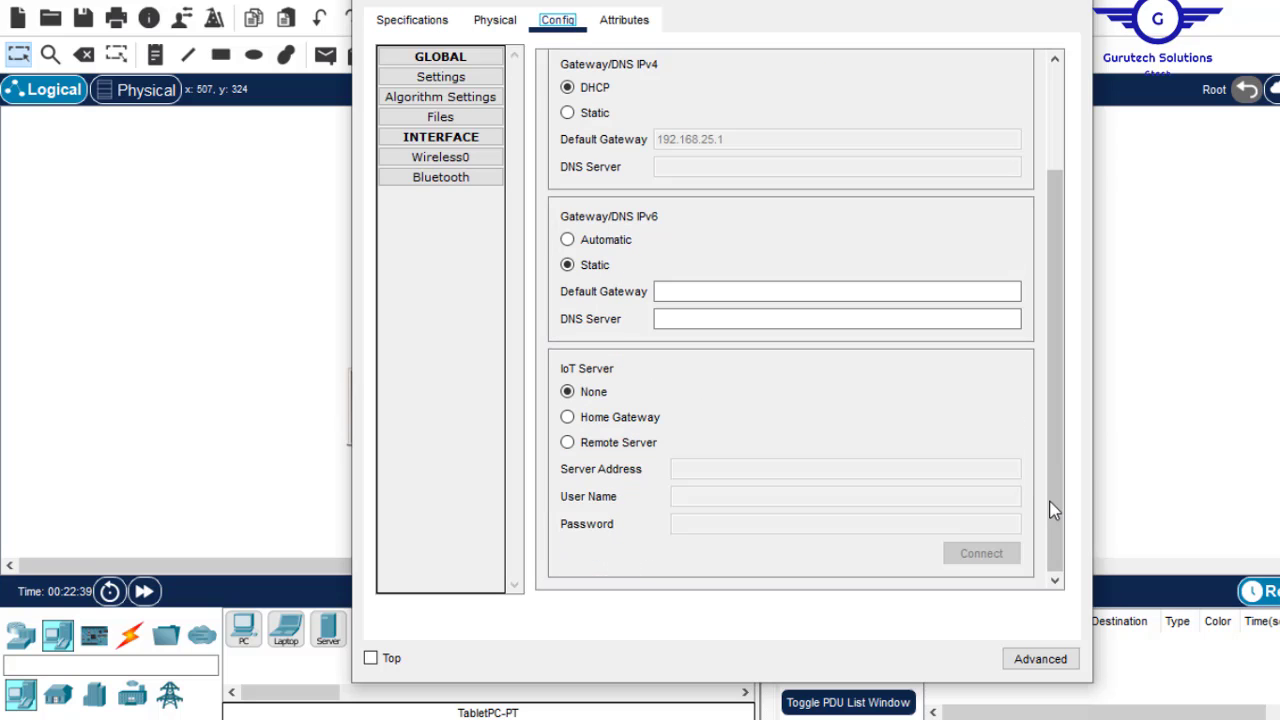
{"action": "left_click", "coordinate": [638, 420]}
{"action": "key", "text": "Escape"}
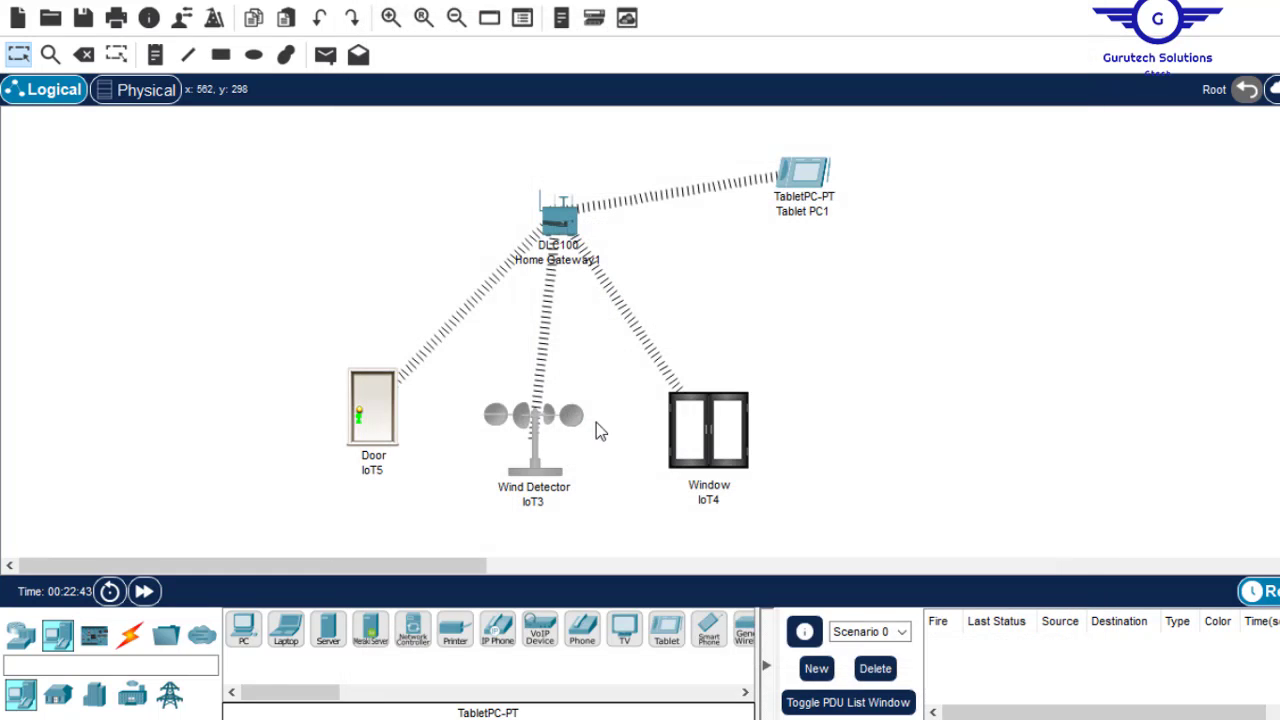
- Set Window IoT4's IoT Server to Home Gateway
{"action": "left_click", "coordinate": [707, 436]}
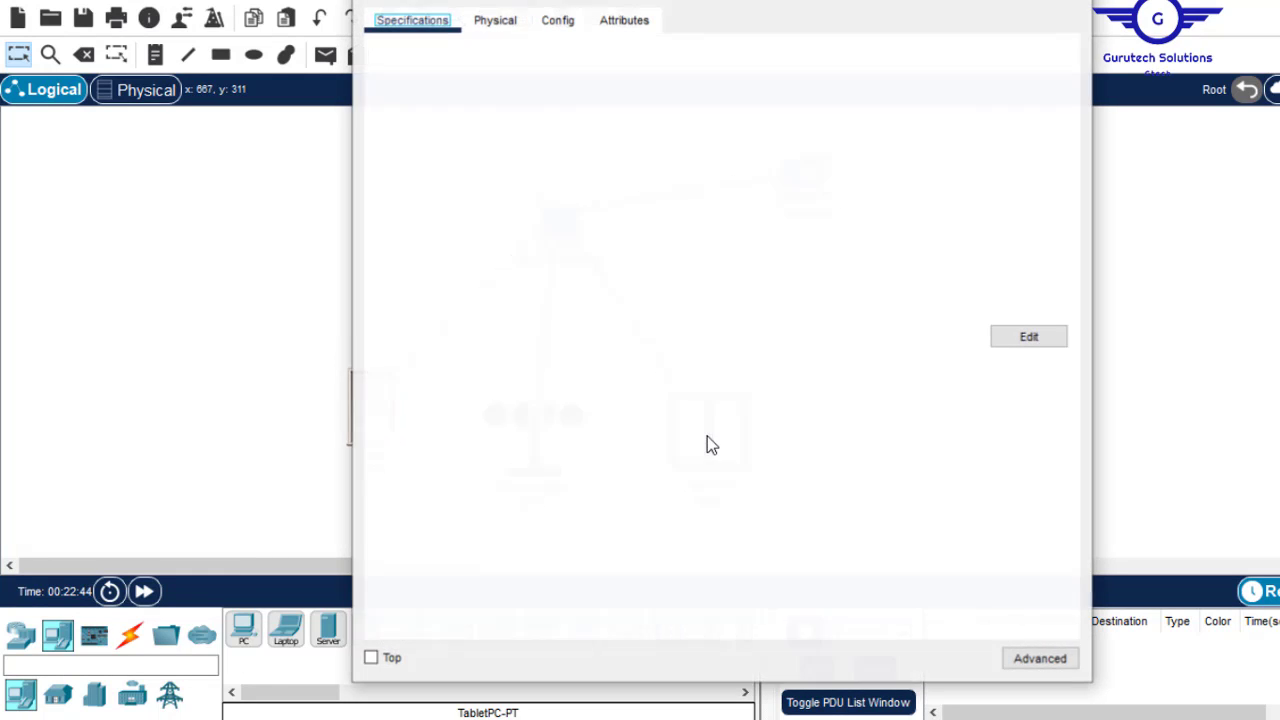
{"action": "left_click", "coordinate": [553, 28]}
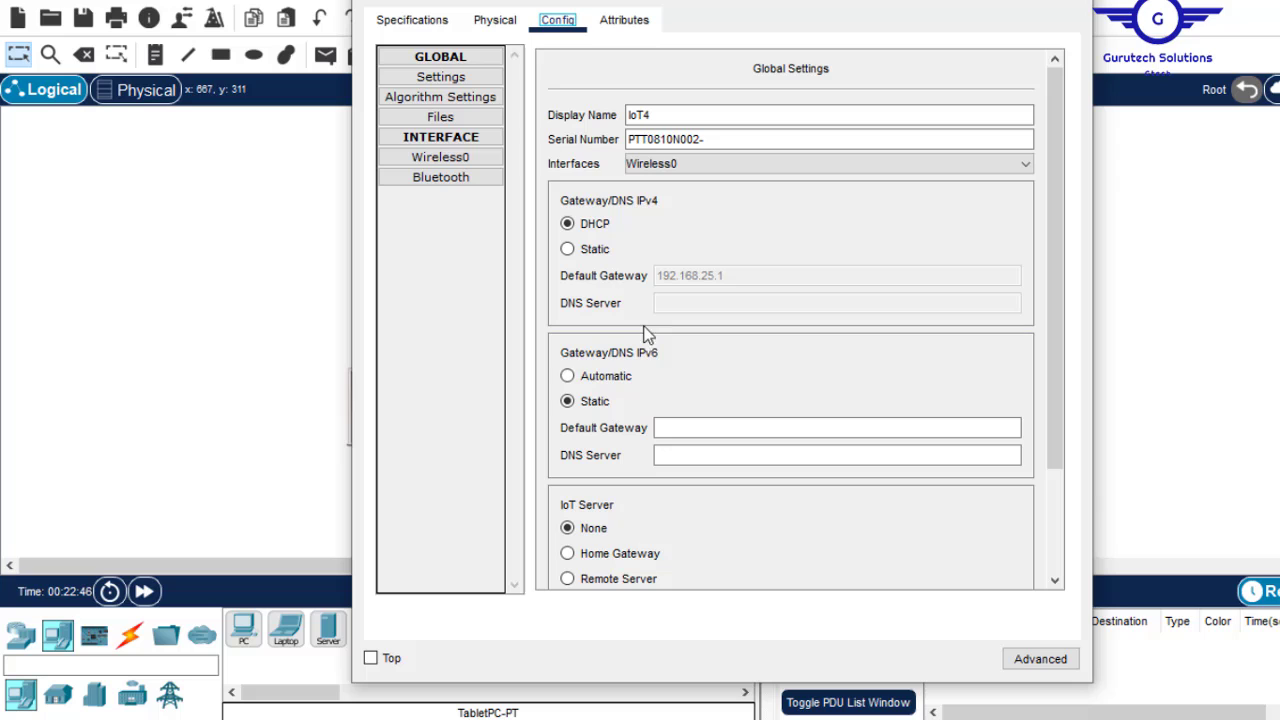
{"action": "scroll", "coordinate": [1060, 514], "scroll_direction": "down", "scroll_amount": 3}
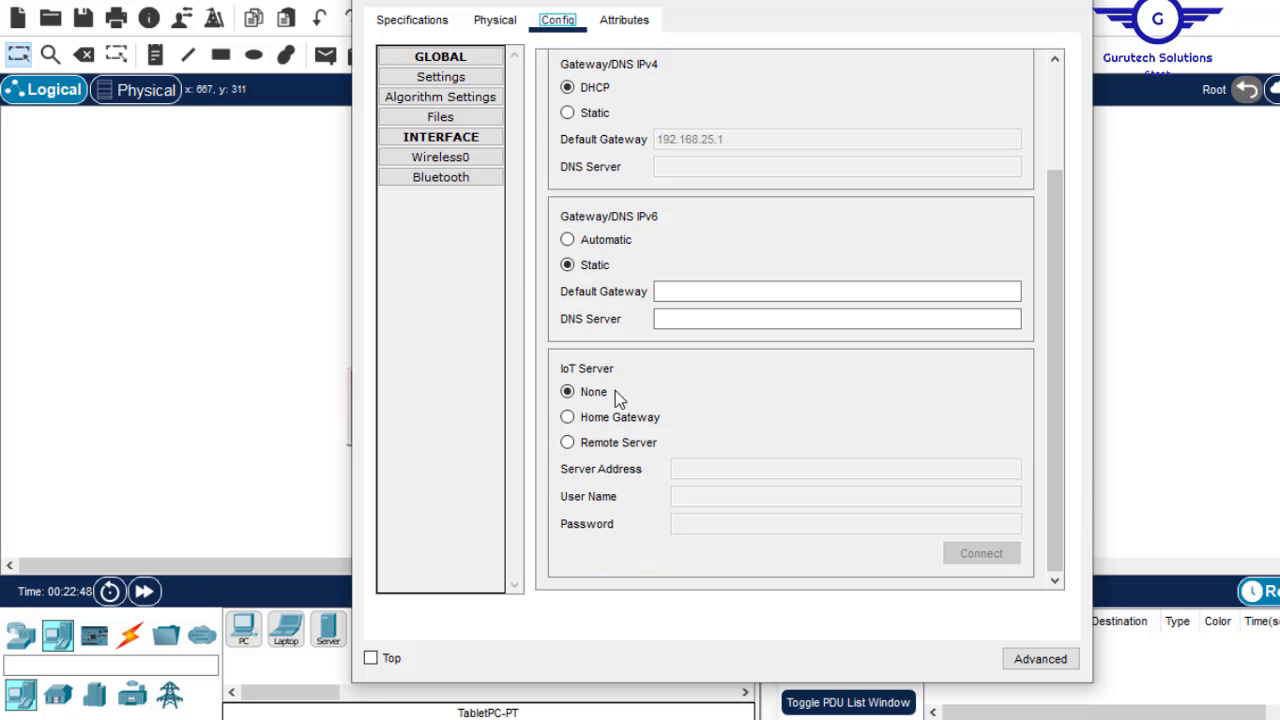
{"action": "left_click", "coordinate": [603, 419]}
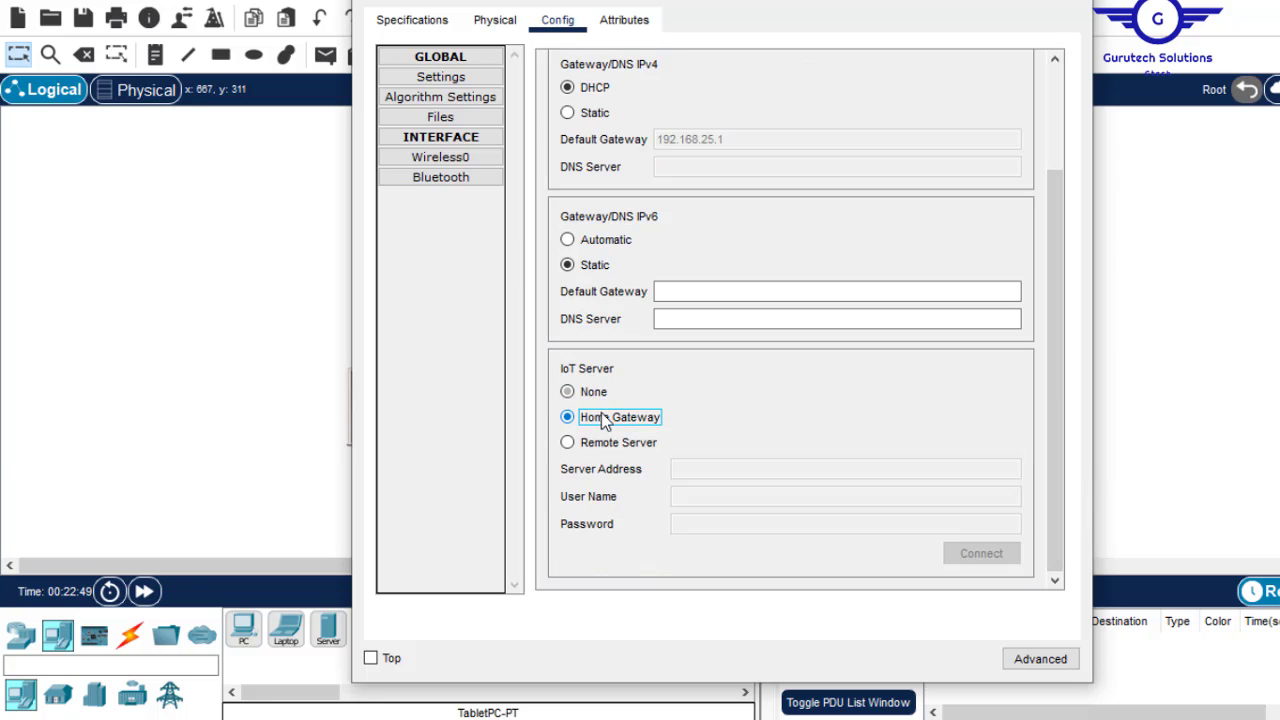
{"action": "left_click", "coordinate": [1063, 3]}
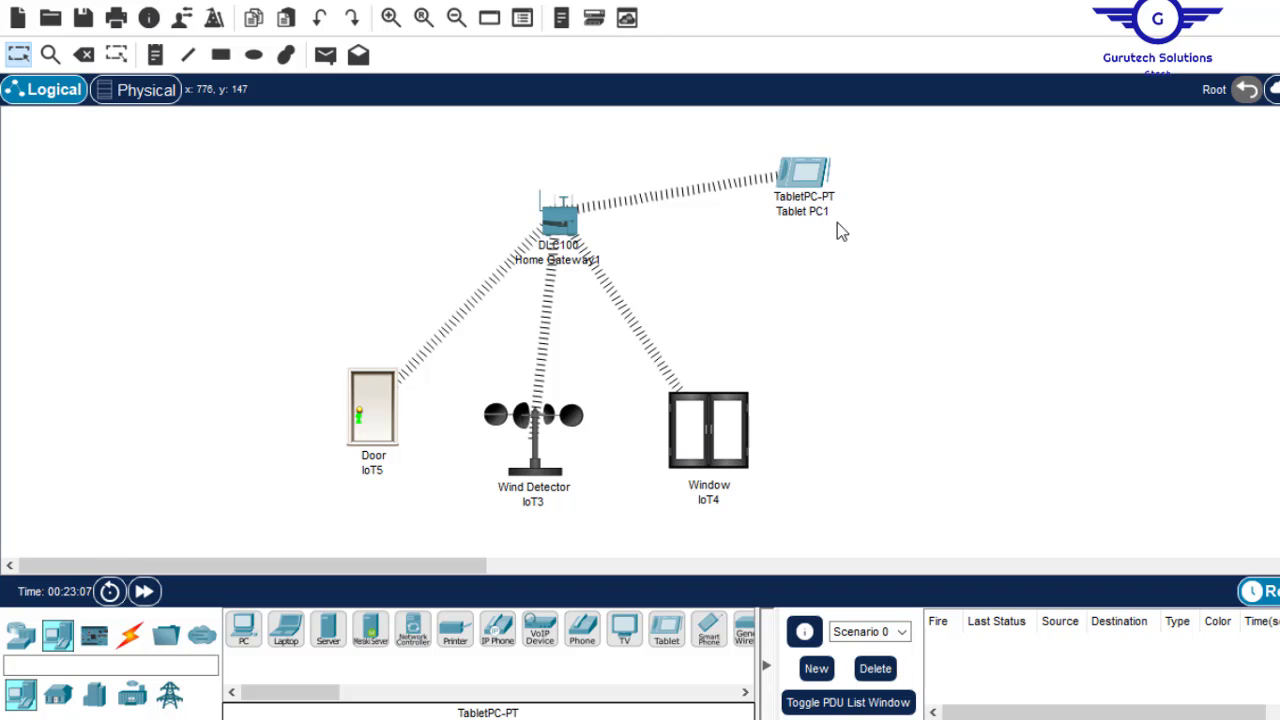
- Log in to Tablet PC1's IoT Monitor at server 192.168.25.1 with the admin credentials
{"action": "left_click", "coordinate": [805, 168]}
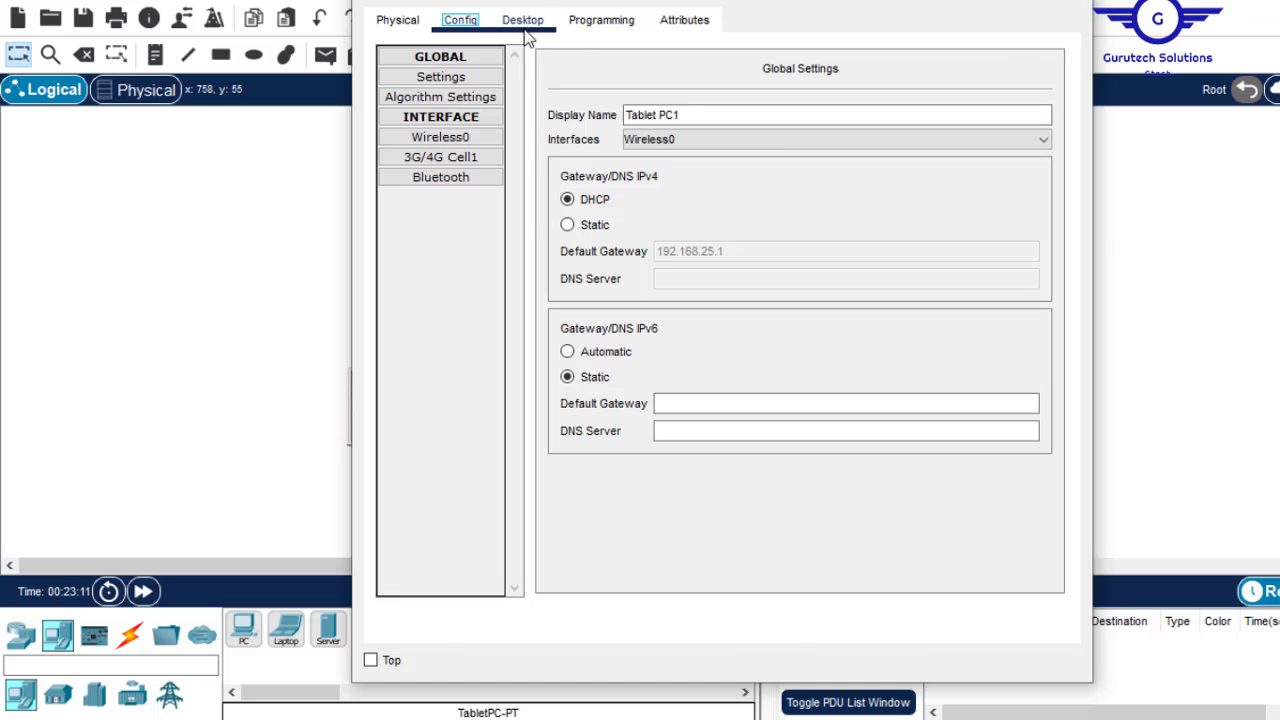
{"action": "left_click", "coordinate": [524, 22]}
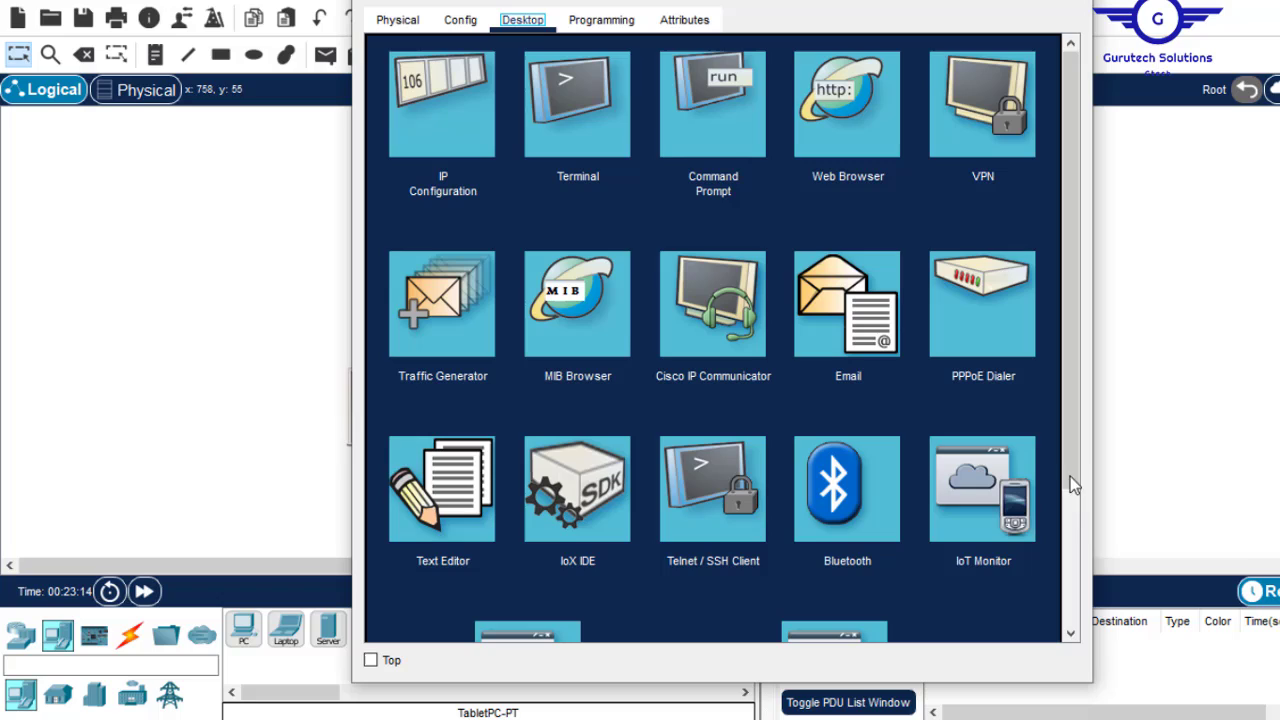
{"action": "left_click", "coordinate": [995, 478]}
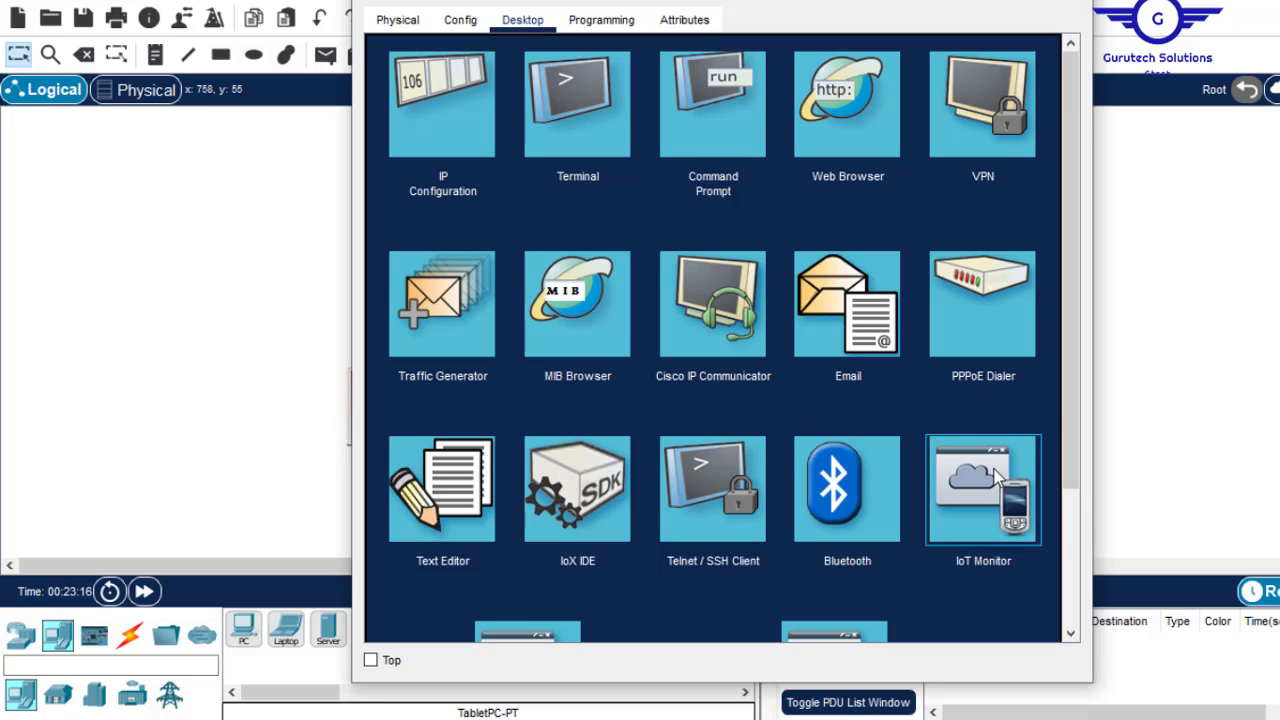
{"action": "left_click", "coordinate": [995, 478]}
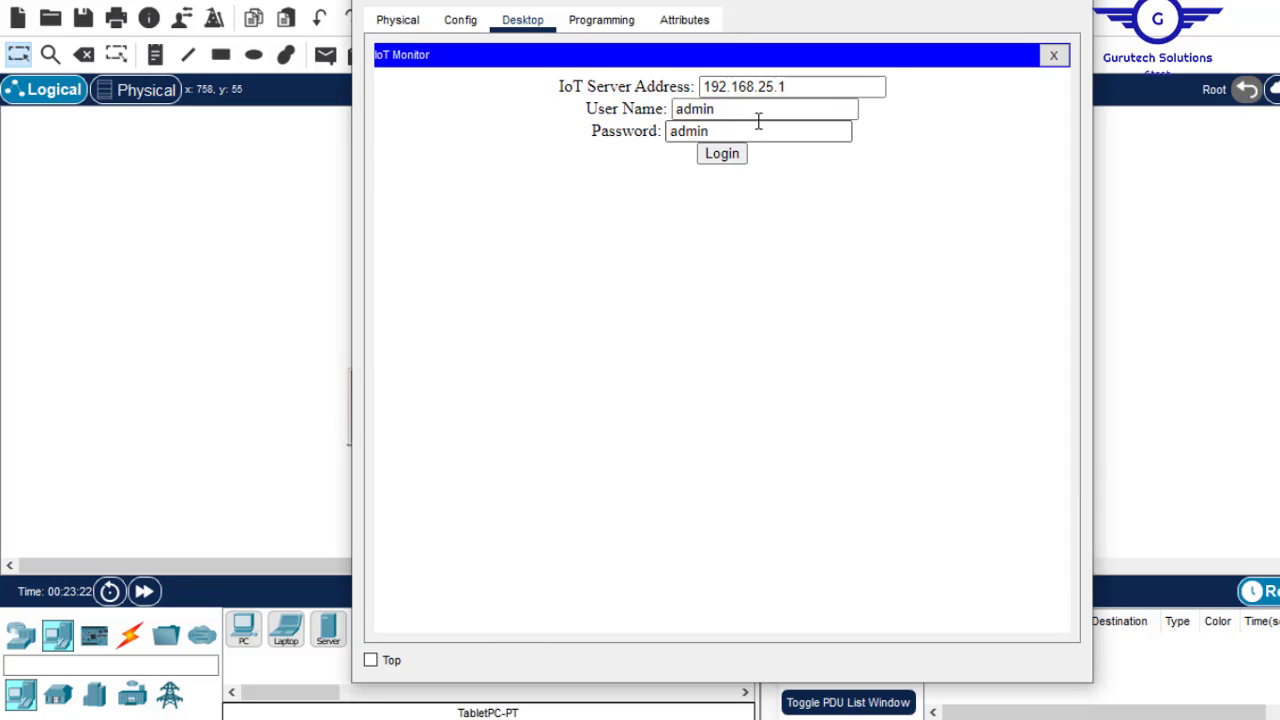
{"action": "triple_click", "coordinate": [825, 90]}
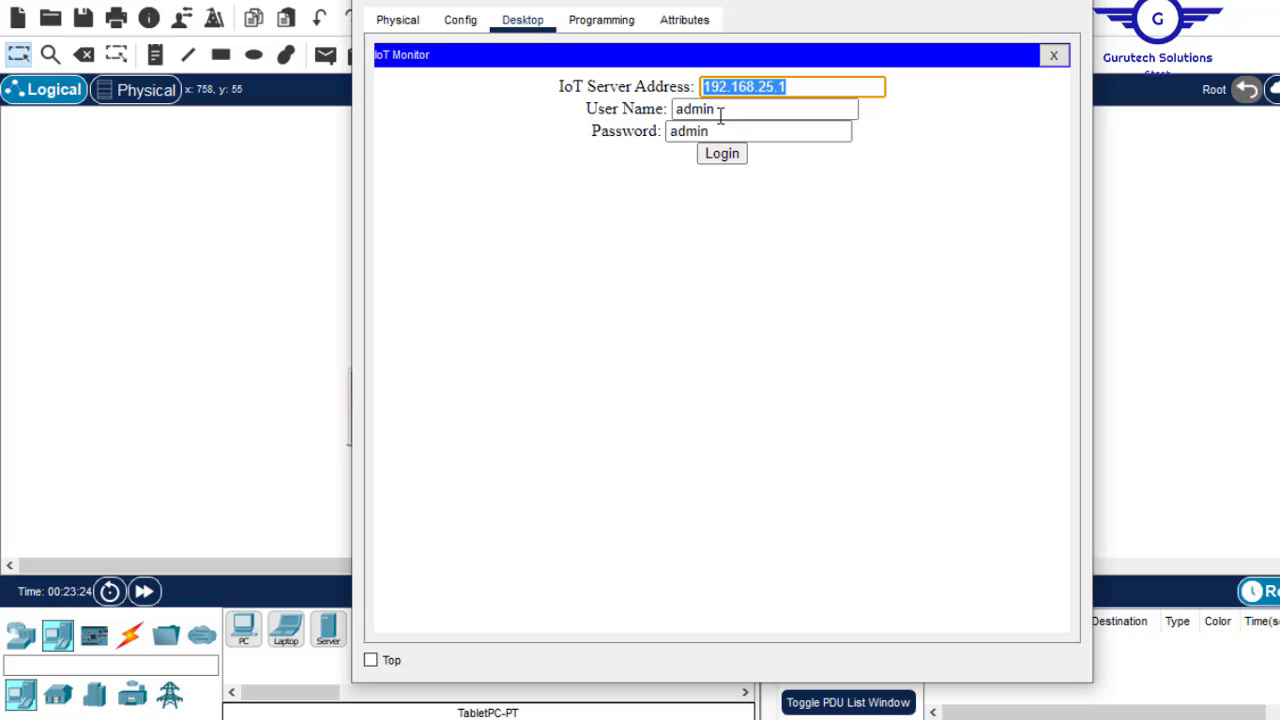
{"action": "left_click", "coordinate": [722, 160]}
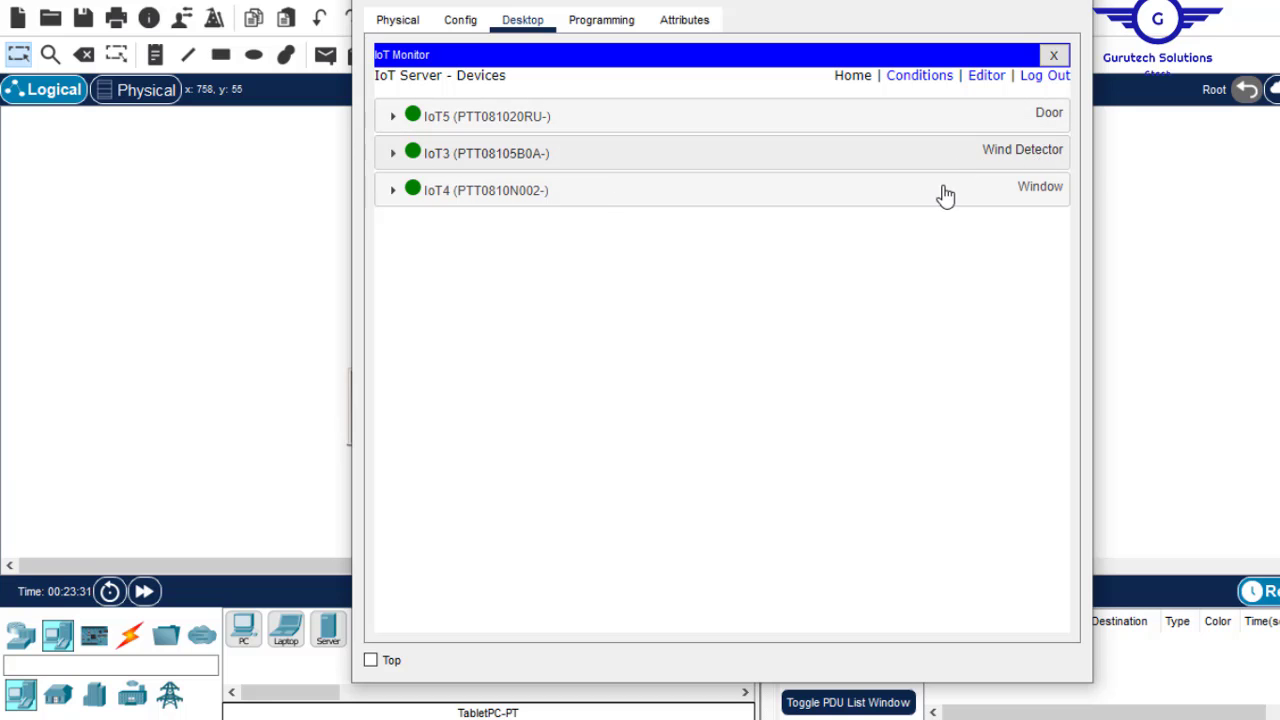
- Rename the door to SMART-DOOR and the wind detector to WIND-DETECTOR
{"action": "left_click", "coordinate": [1078, 1]}
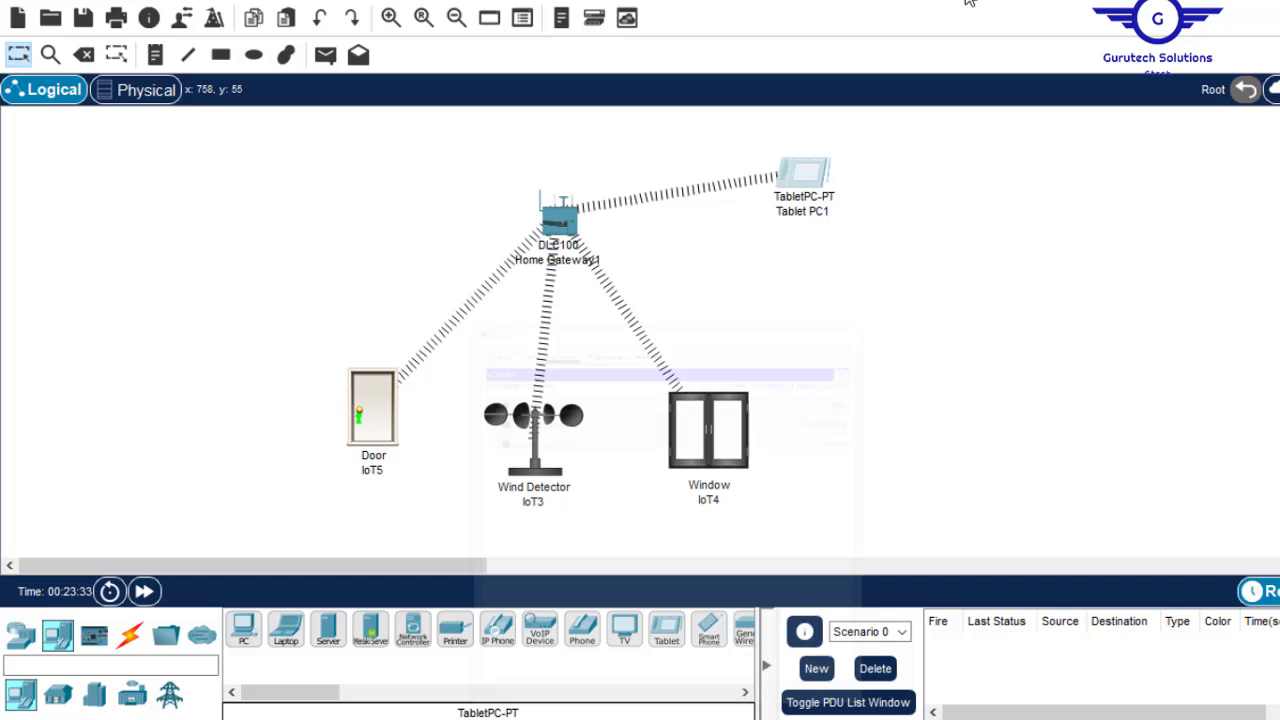
{"action": "left_click", "coordinate": [370, 477]}
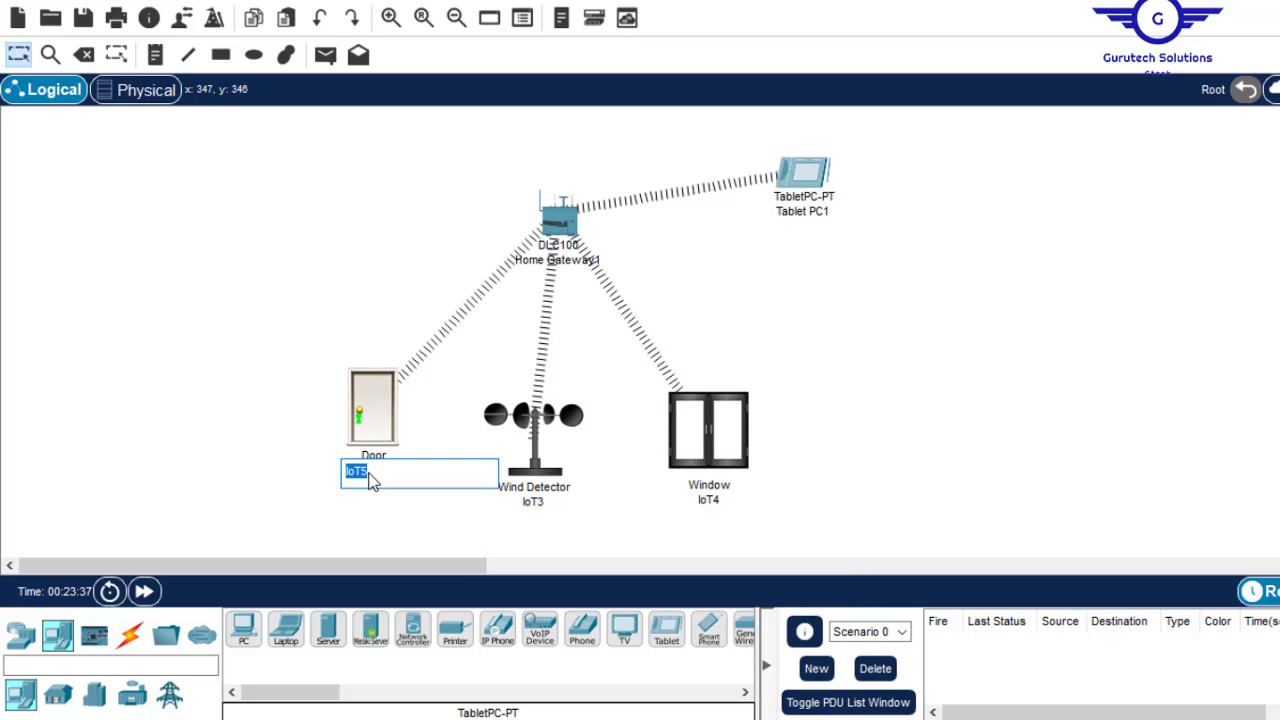
{"action": "type", "text": "SMAR"}
{"action": "left_click", "coordinate": [537, 503]}
{"action": "key", "text": "Delete"}
{"action": "key", "text": "Delete"}
{"action": "key", "text": "Delete"}
{"action": "key", "text": "Delete"}
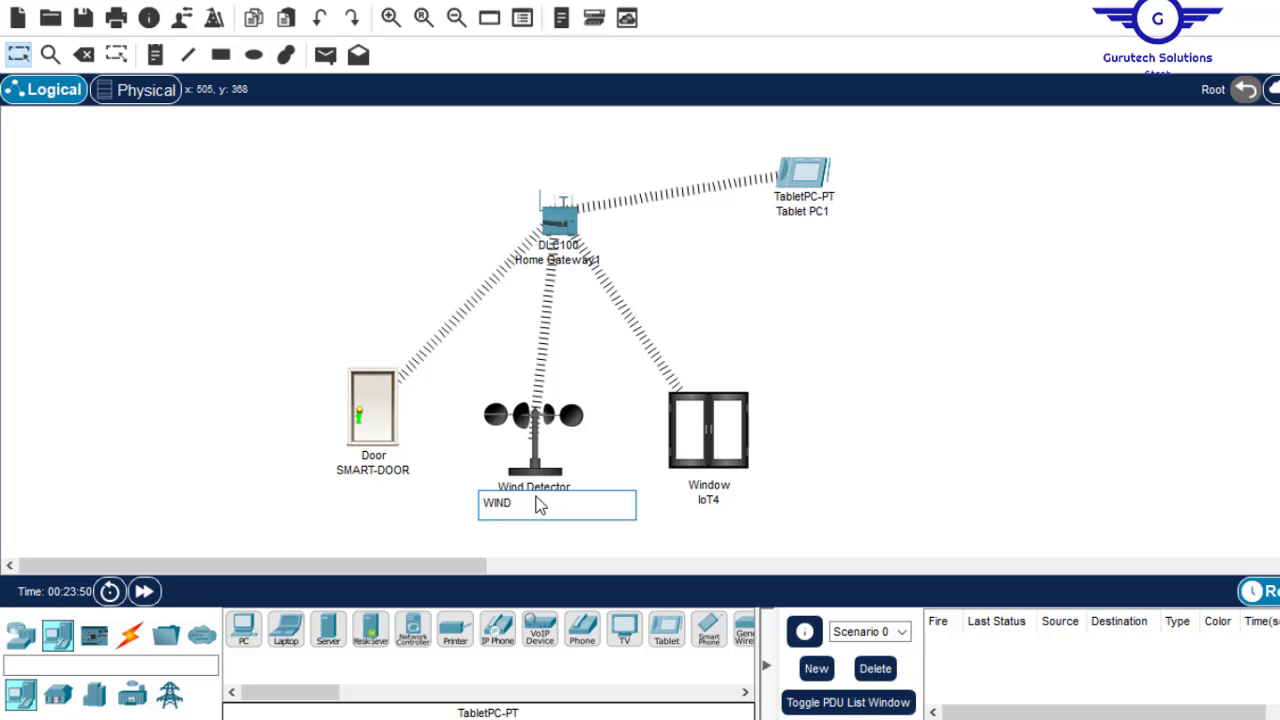
{"action": "type", "text": "WIND-DETECTOR"}
- Rename the window to SMART-WINDOW and nudge the wind detector slightly upward
{"action": "left_click", "coordinate": [704, 503]}
{"action": "type", "text": "SMART"}
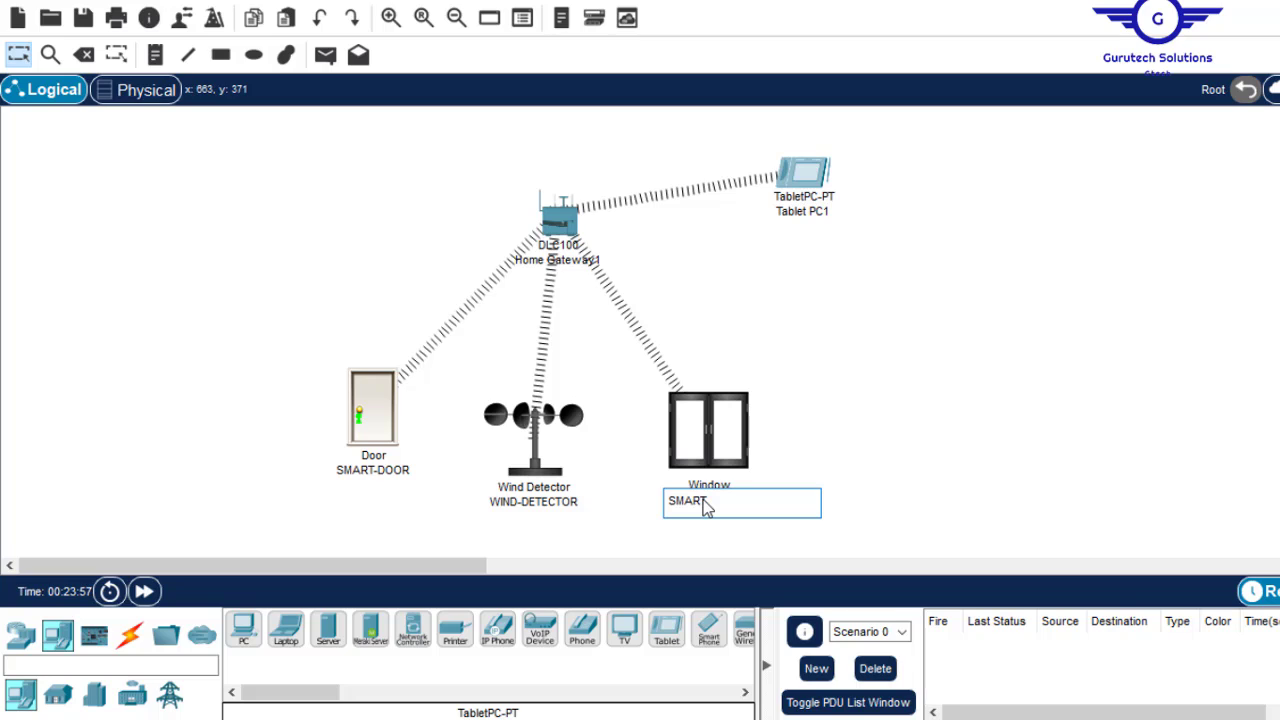
{"action": "type", "text": "-WINDOW"}
{"action": "left_click", "coordinate": [1066, 376]}
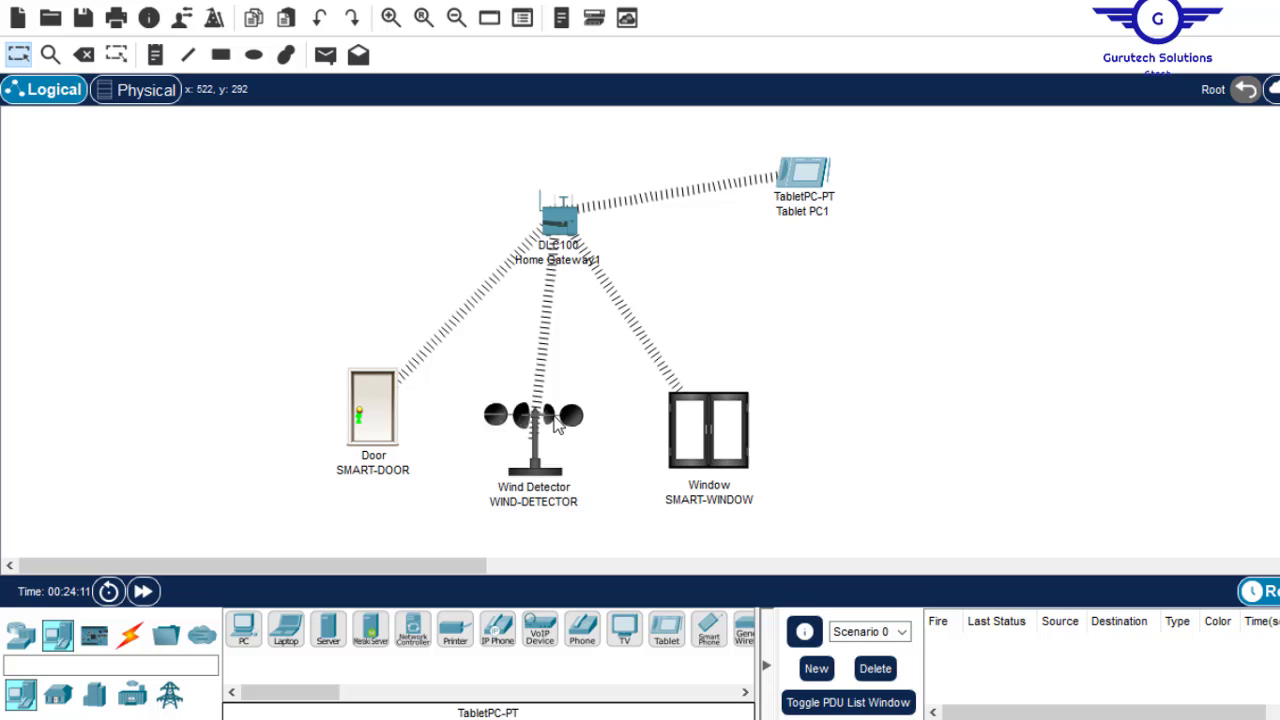
{"action": "mouse_move", "coordinate": [560, 422]}
{"action": "left_mouse_down"}
{"action": "mouse_move", "coordinate": [560, 394]}
{"action": "mouse_move", "coordinate": [551, 417]}
{"action": "mouse_move", "coordinate": [663, 371]}
{"action": "mouse_move", "coordinate": [630, 437]}
{"action": "mouse_move", "coordinate": [561, 413]}
{"action": "left_mouse_up"}
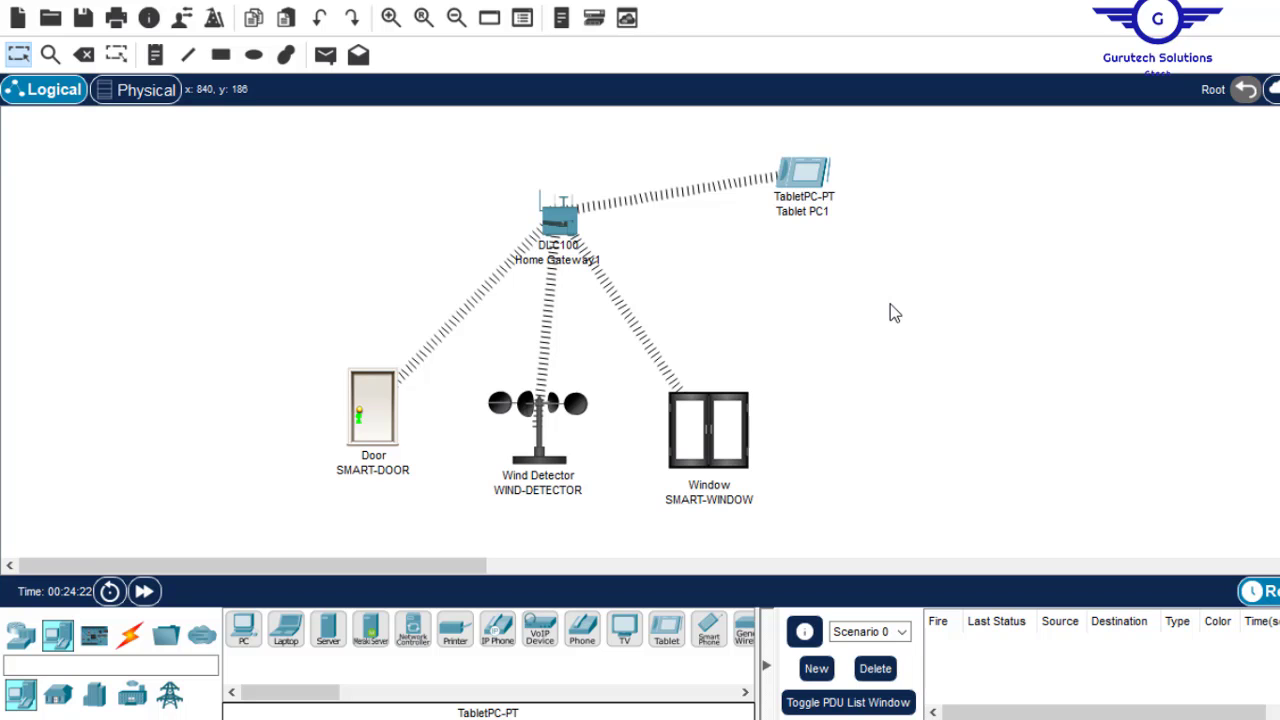
- Check WIND-DETECTOR's wind reading in the tablet's IoT Monitor alongside the topology
{"action": "left_click", "coordinate": [790, 186]}
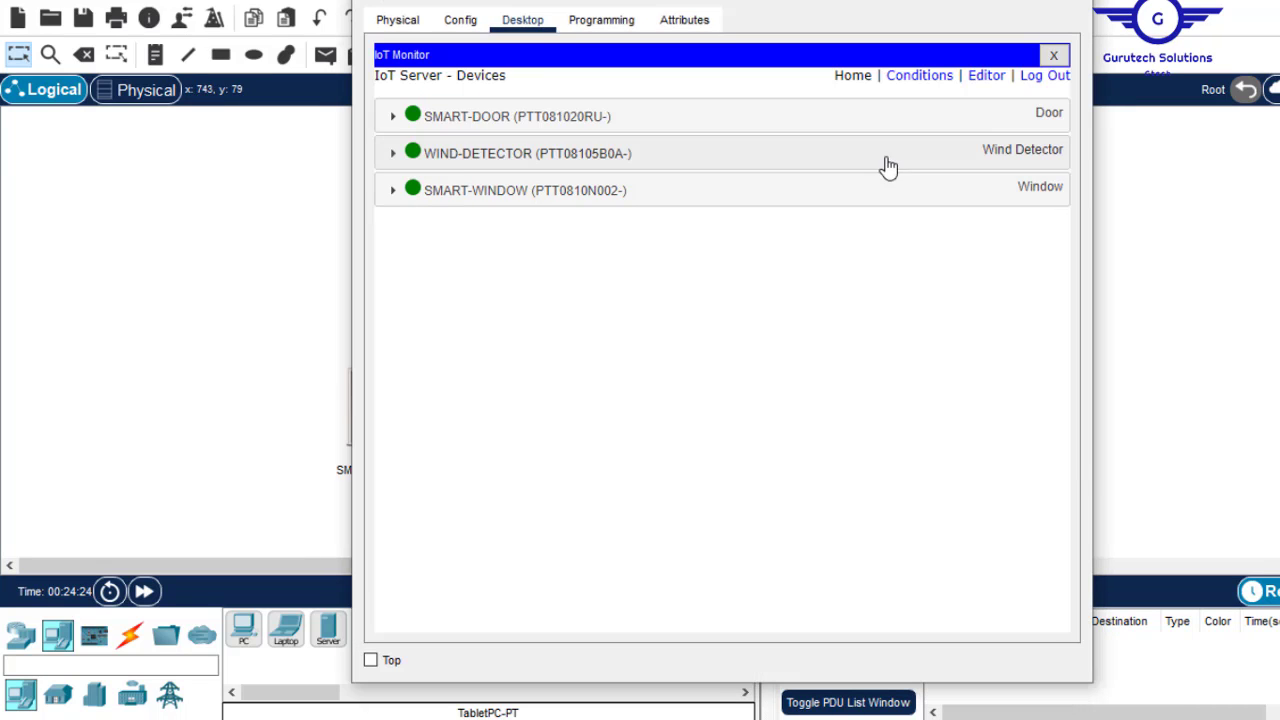
{"action": "left_click", "coordinate": [392, 156]}
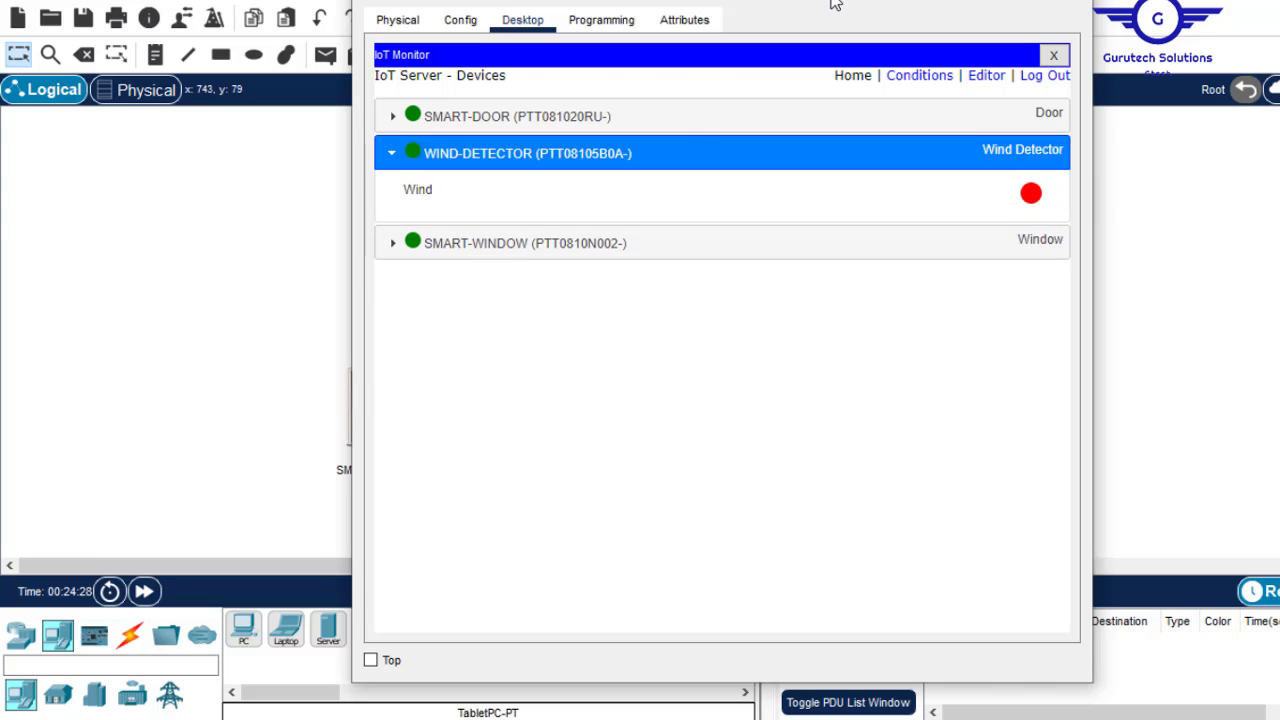
{"action": "left_click_drag", "start_coordinate": [835, 5], "coordinate": [1124, 23]}
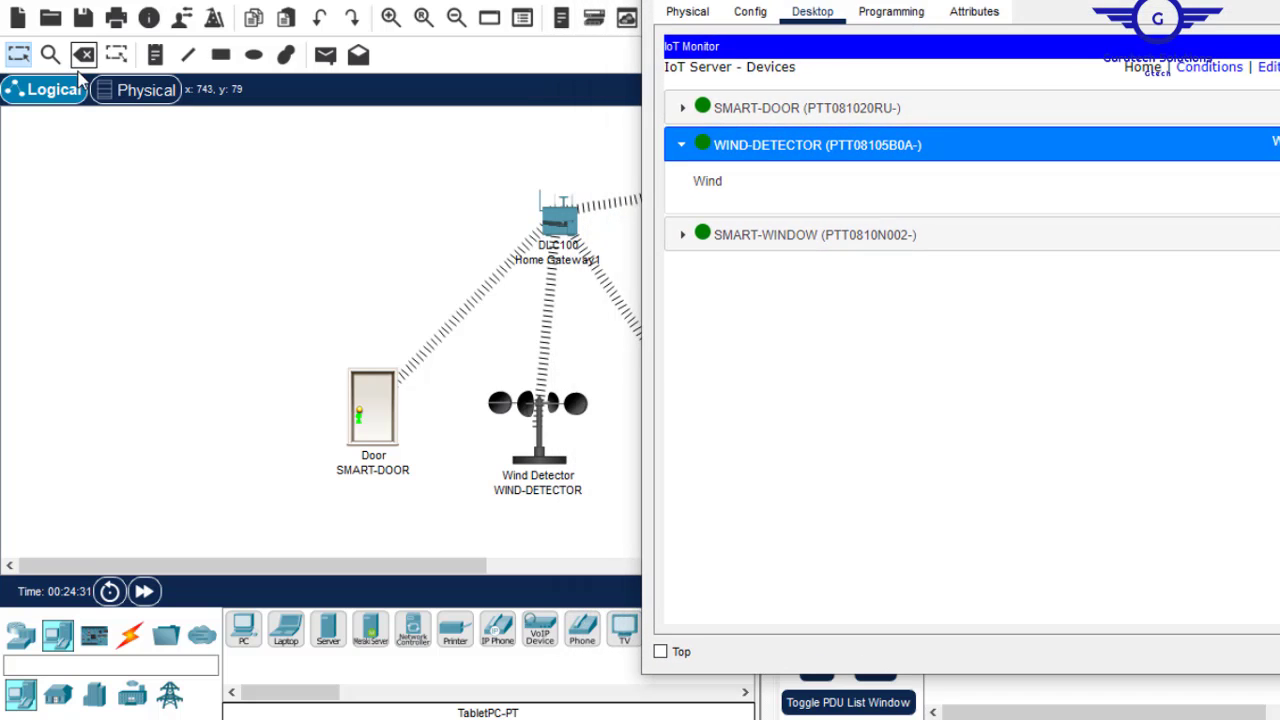
{"action": "left_click", "coordinate": [255, 142]}
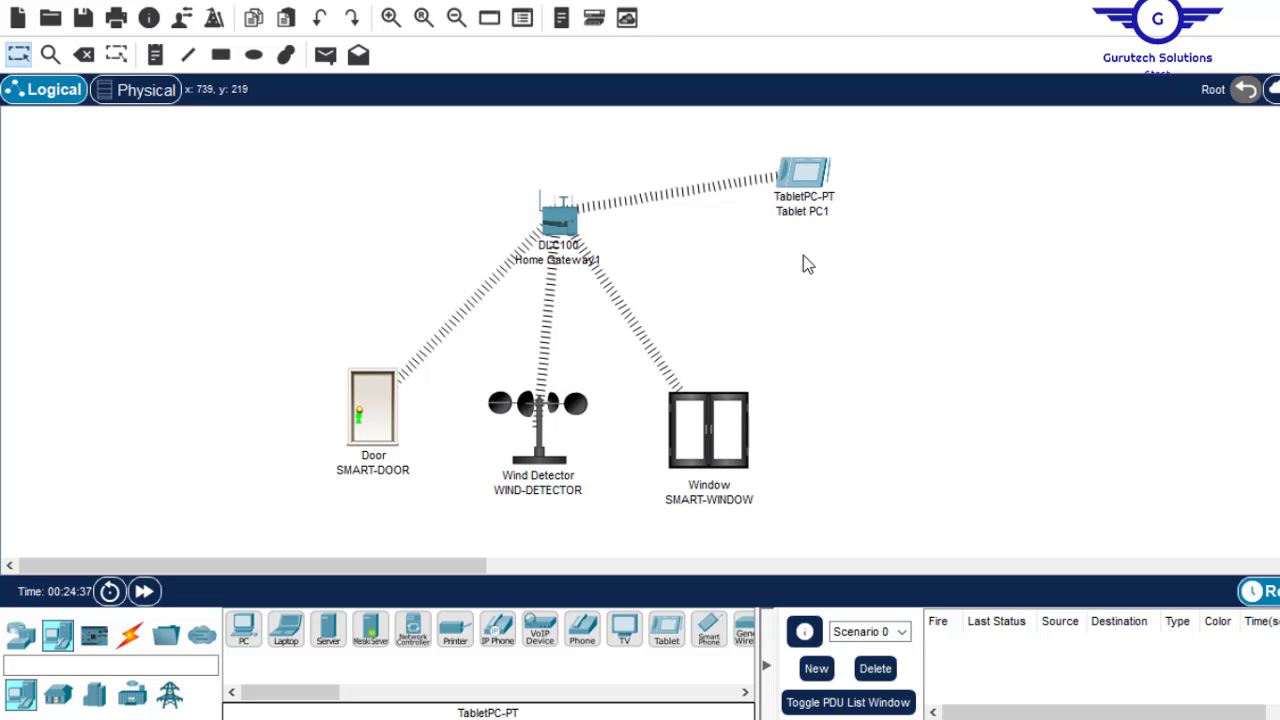
{"action": "left_click", "coordinate": [804, 172]}
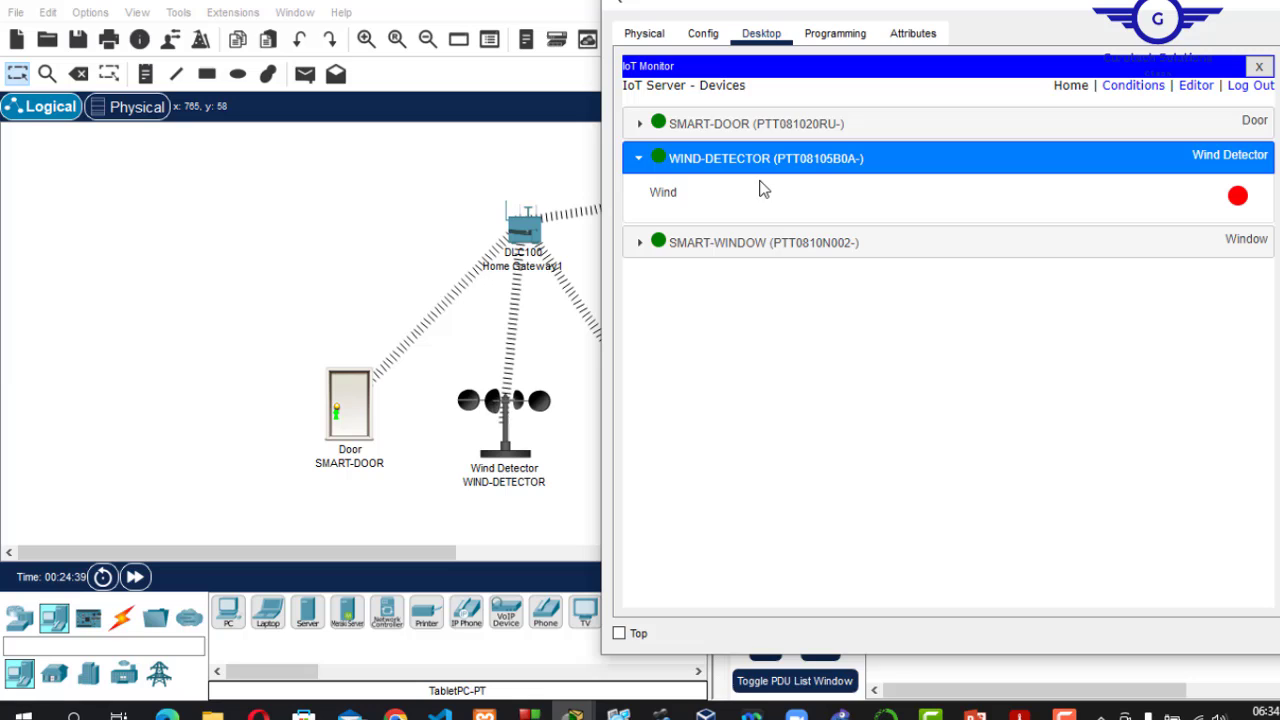
- Toggle SMART-DOOR to unlocked and back to locked
{"action": "left_click", "coordinate": [837, 138]}
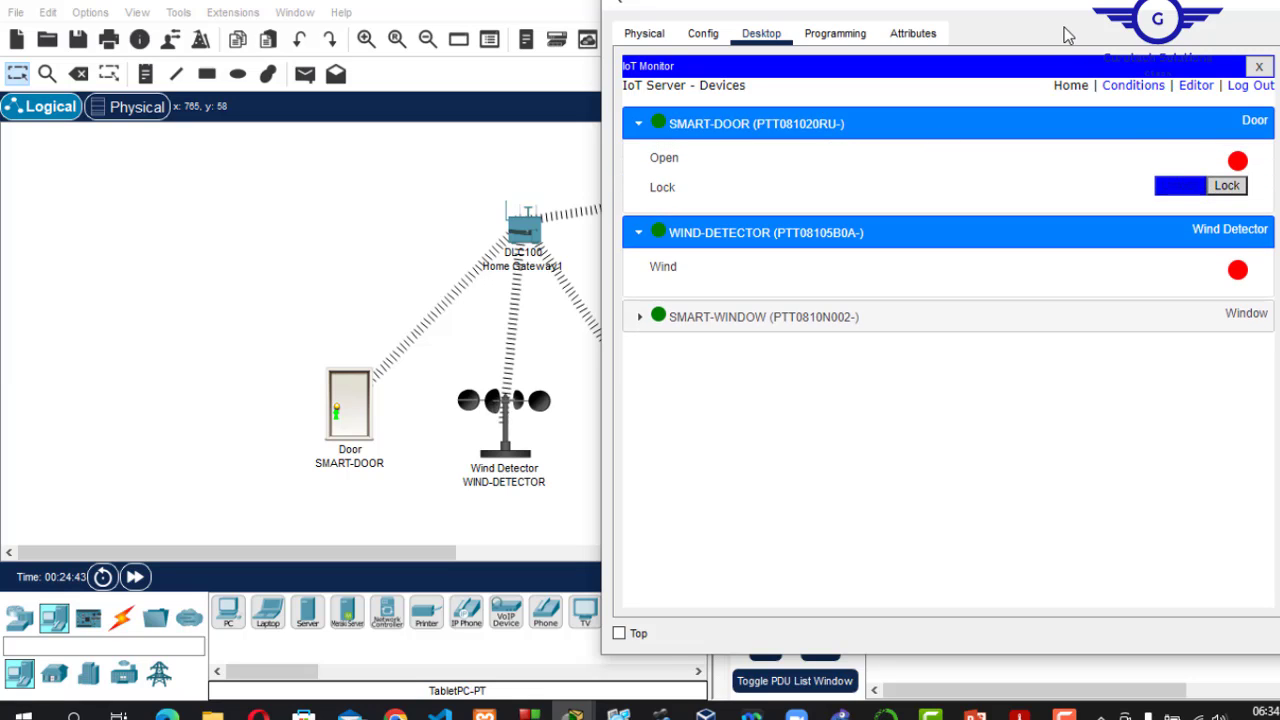
{"action": "left_click", "coordinate": [1225, 188]}
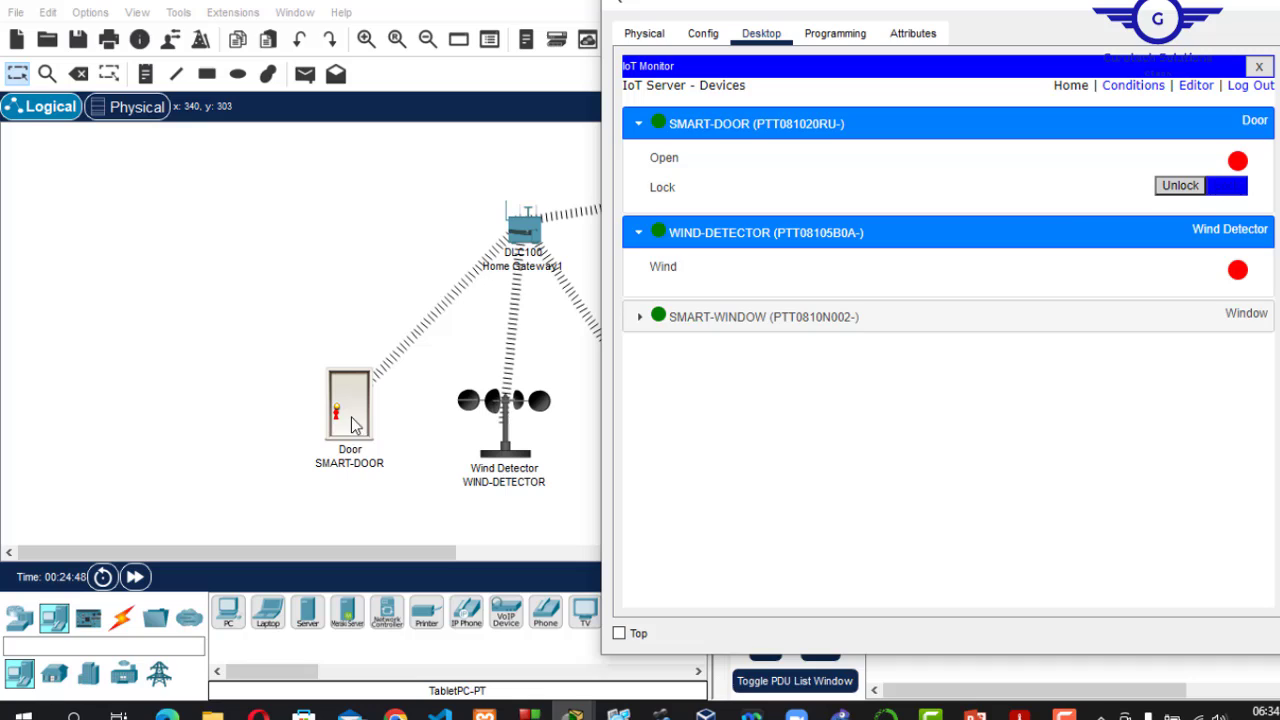
{"action": "left_click", "coordinate": [1180, 187]}
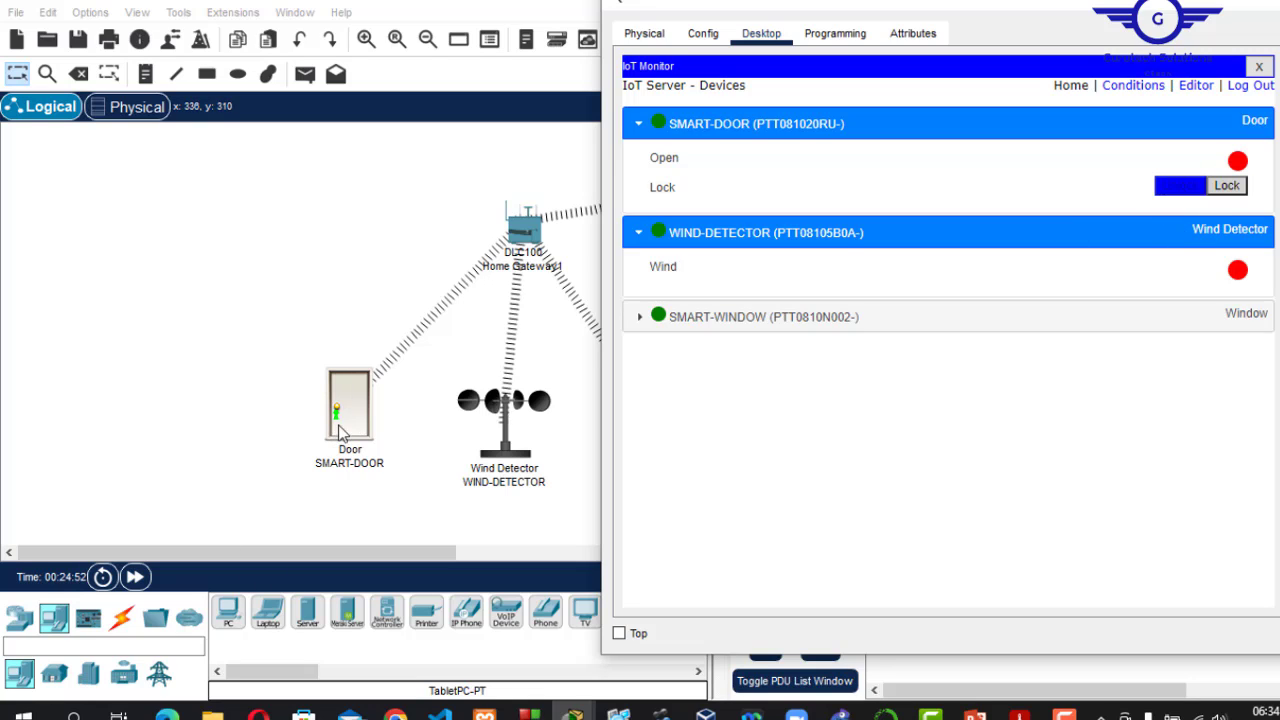
- Switch SMART-WINDOW on so it opens
{"action": "left_click_drag", "start_coordinate": [1080, 5], "coordinate": [824, 316]}
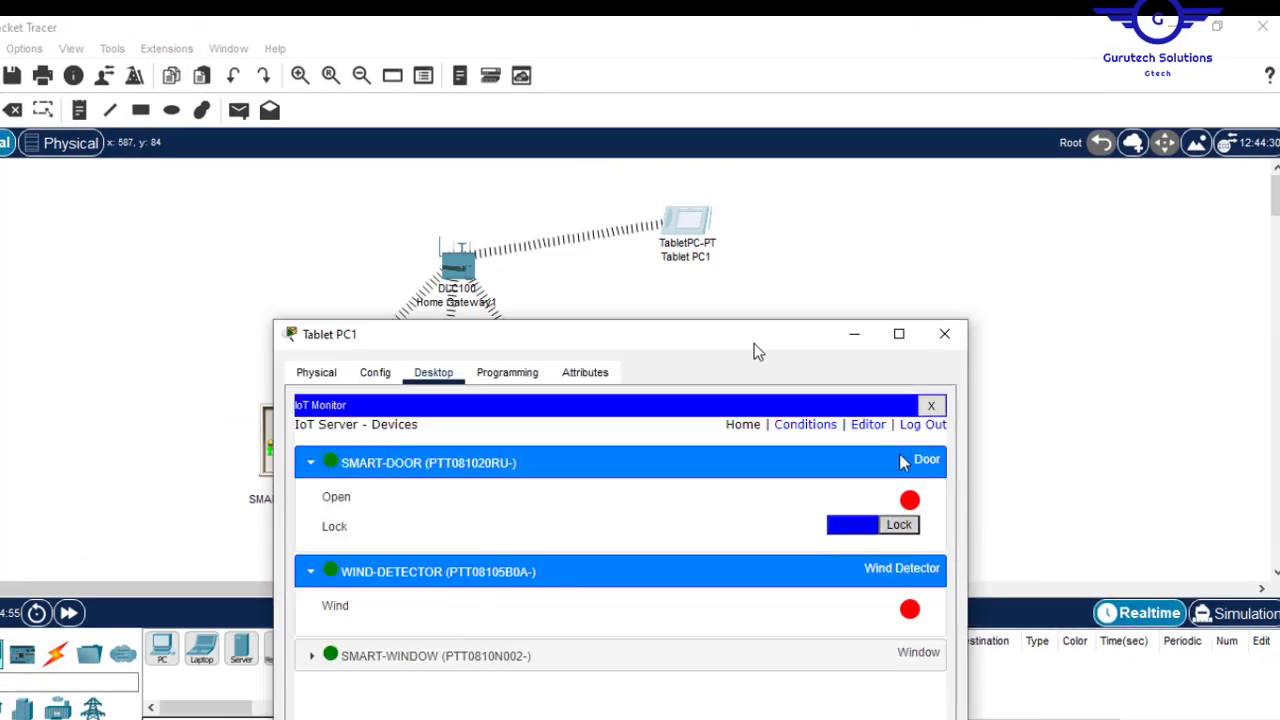
{"action": "left_click_drag", "start_coordinate": [757, 350], "coordinate": [1093, 255]}
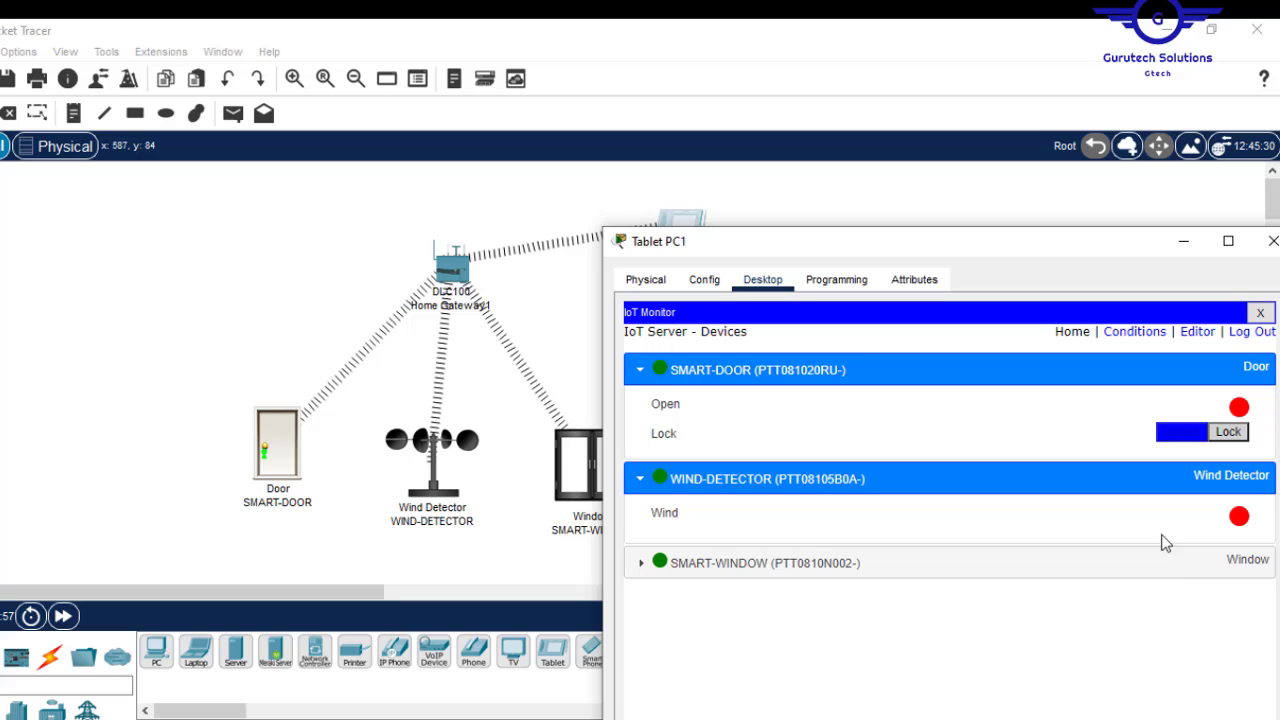
{"action": "left_click", "coordinate": [1175, 564]}
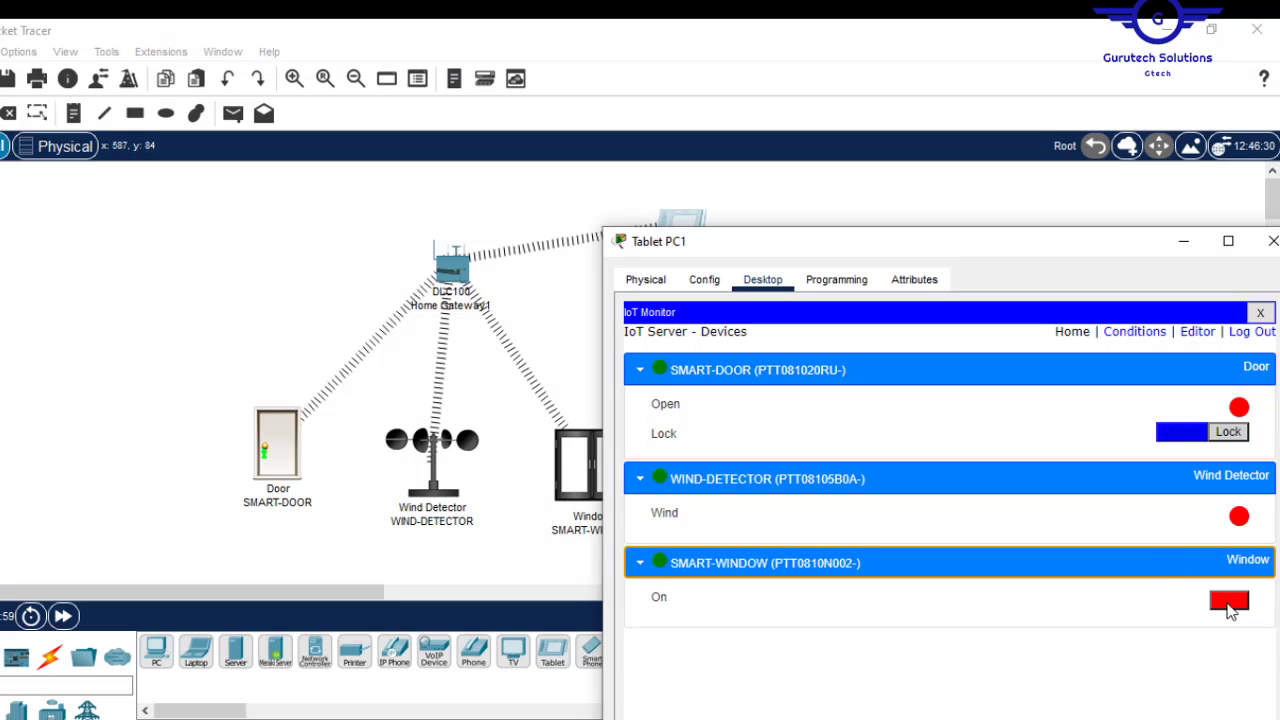
{"action": "left_click", "coordinate": [1229, 603]}
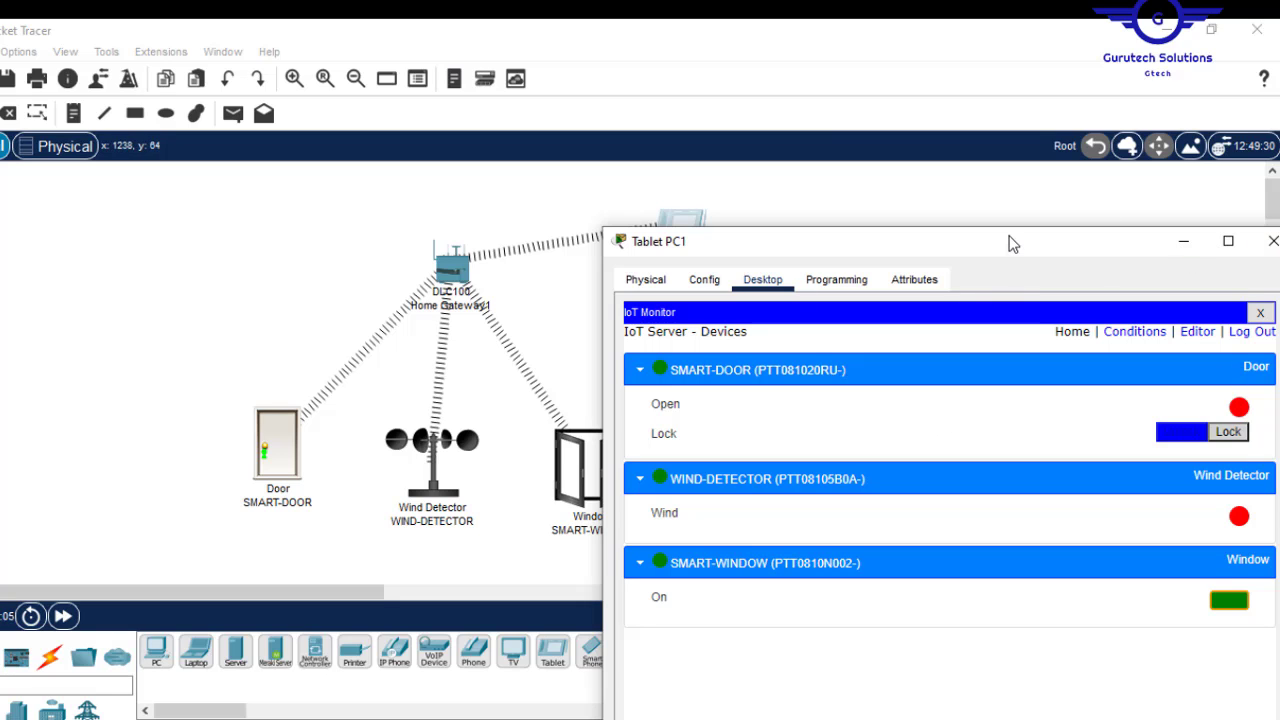
- Move Tablet PC1's window aside and close it to return to the Logical workspace
{"action": "left_click_drag", "start_coordinate": [1010, 244], "coordinate": [687, 105]}
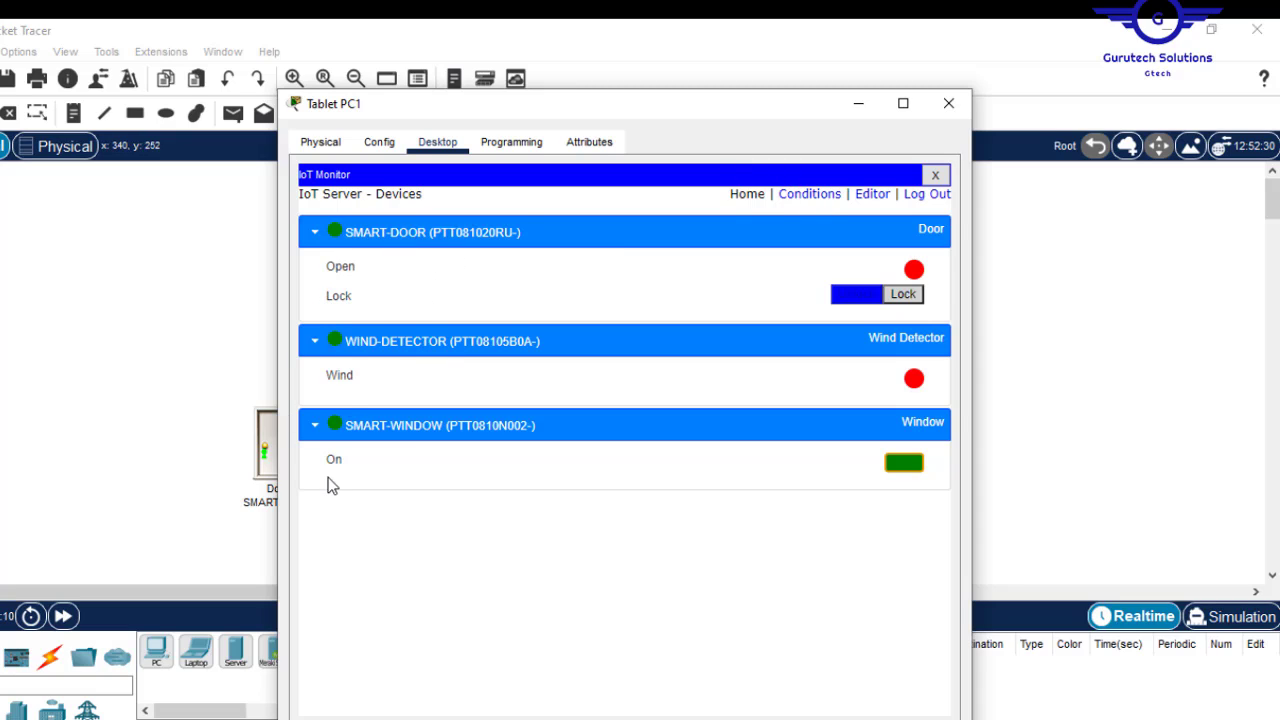
{"action": "left_click", "coordinate": [948, 103]}
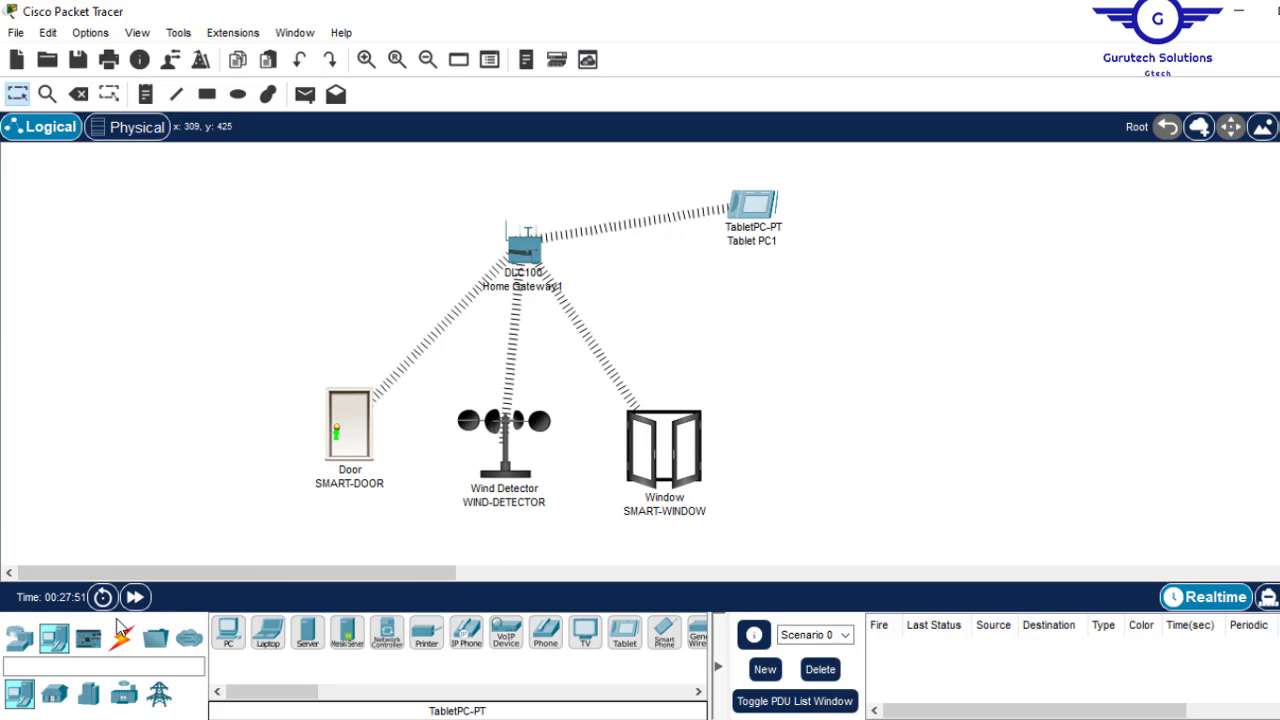
- Place a Home Motion Detector (IoT6) beside the Wind Detector, shifting the Door up and left
{"action": "left_click", "coordinate": [54, 693]}
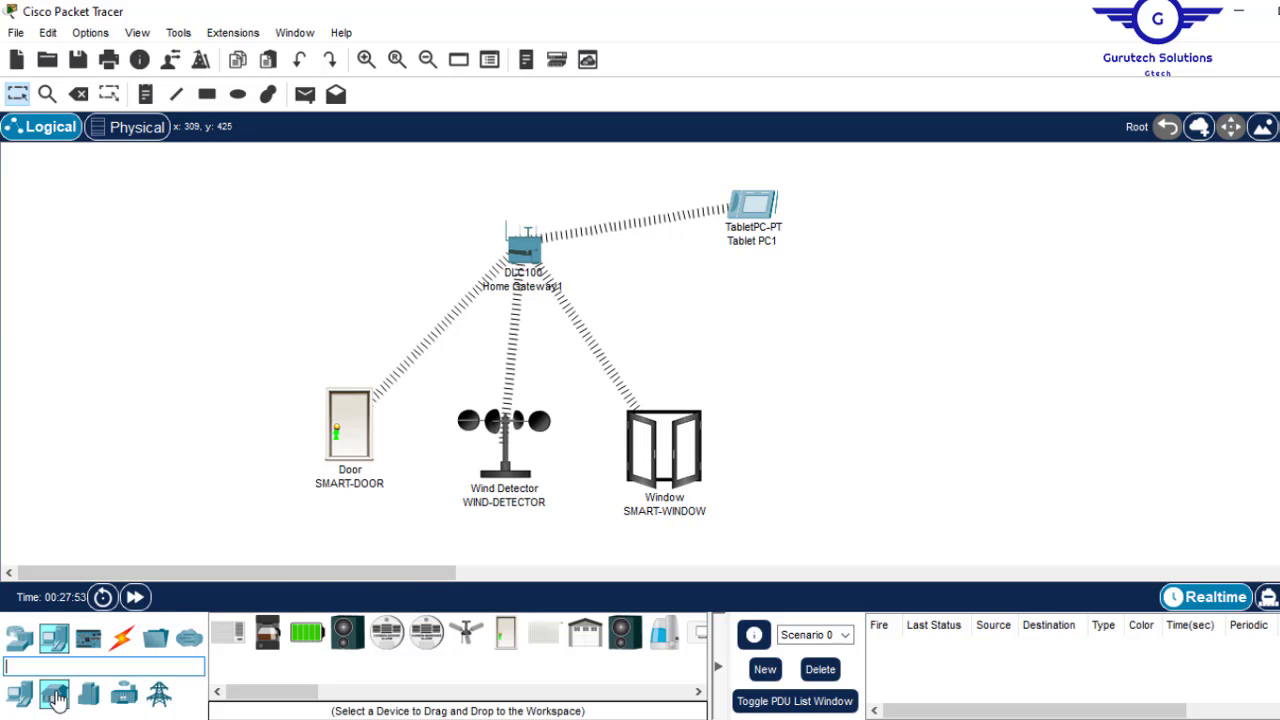
{"action": "left_click_drag", "start_coordinate": [289, 697], "coordinate": [372, 710]}
{"action": "left_click_drag", "start_coordinate": [429, 632], "coordinate": [429, 486]}
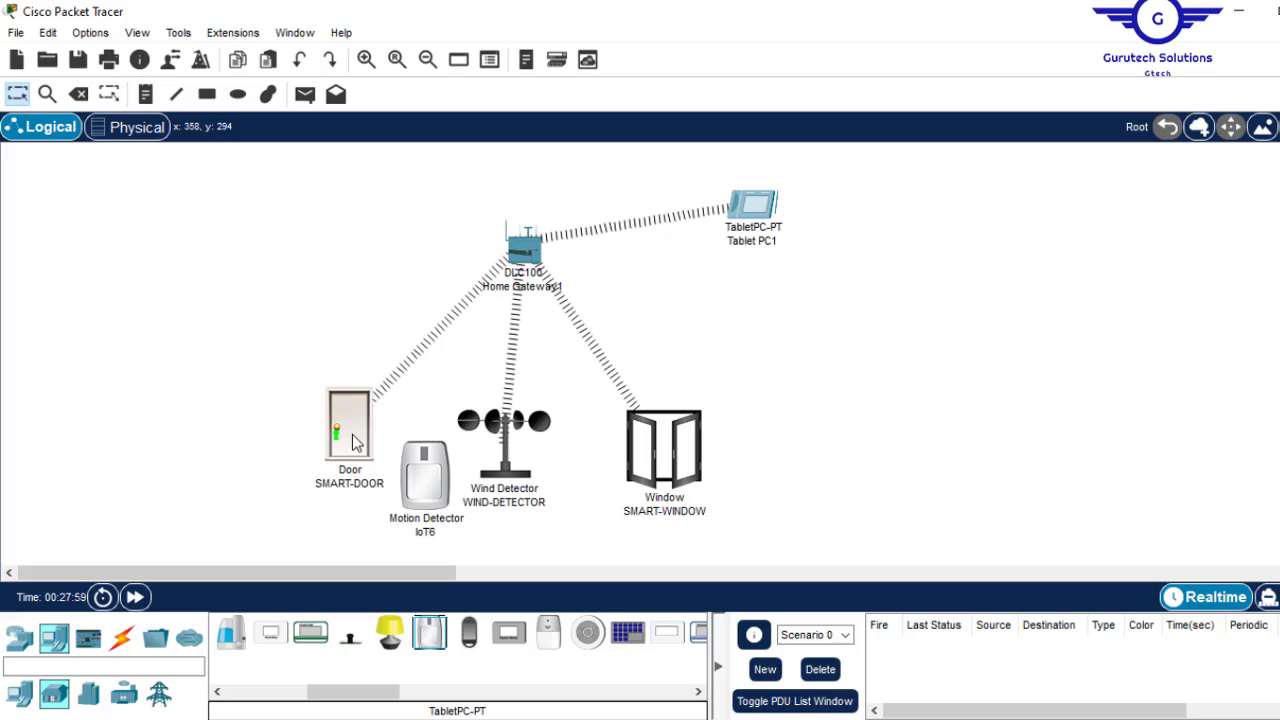
{"action": "left_click_drag", "start_coordinate": [346, 437], "coordinate": [303, 402]}
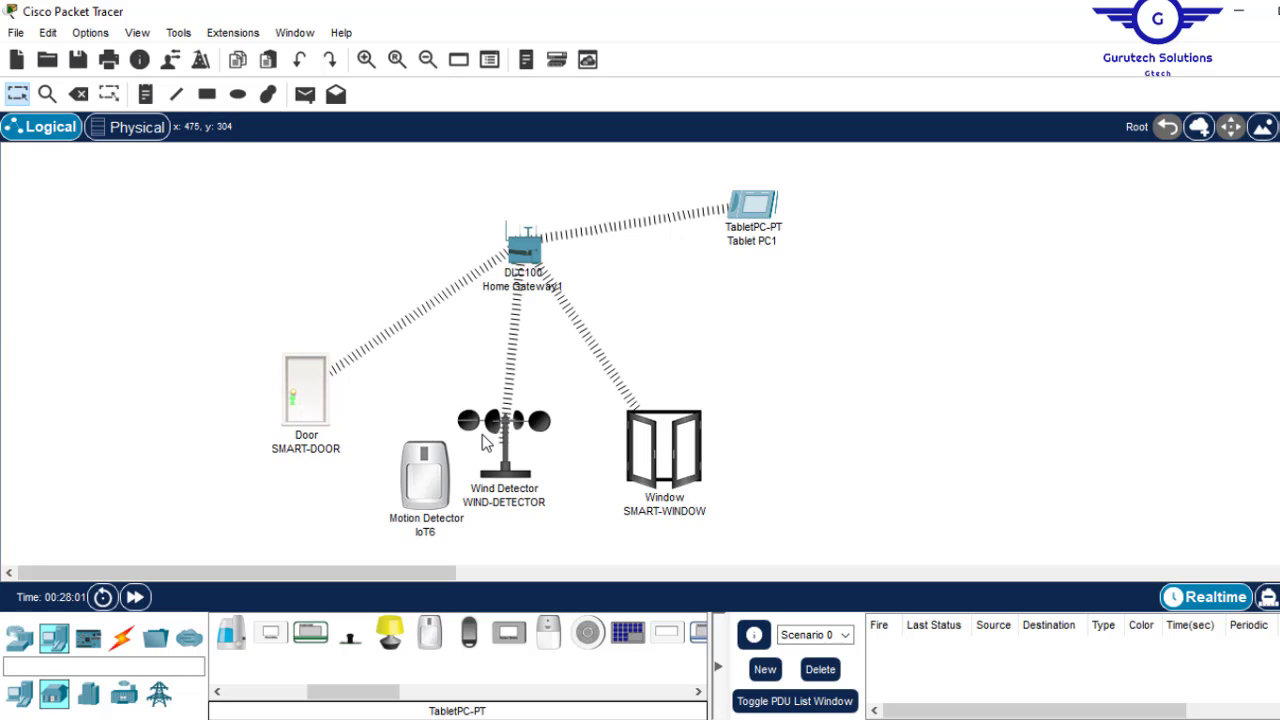
{"action": "left_click_drag", "start_coordinate": [430, 482], "coordinate": [425, 452]}
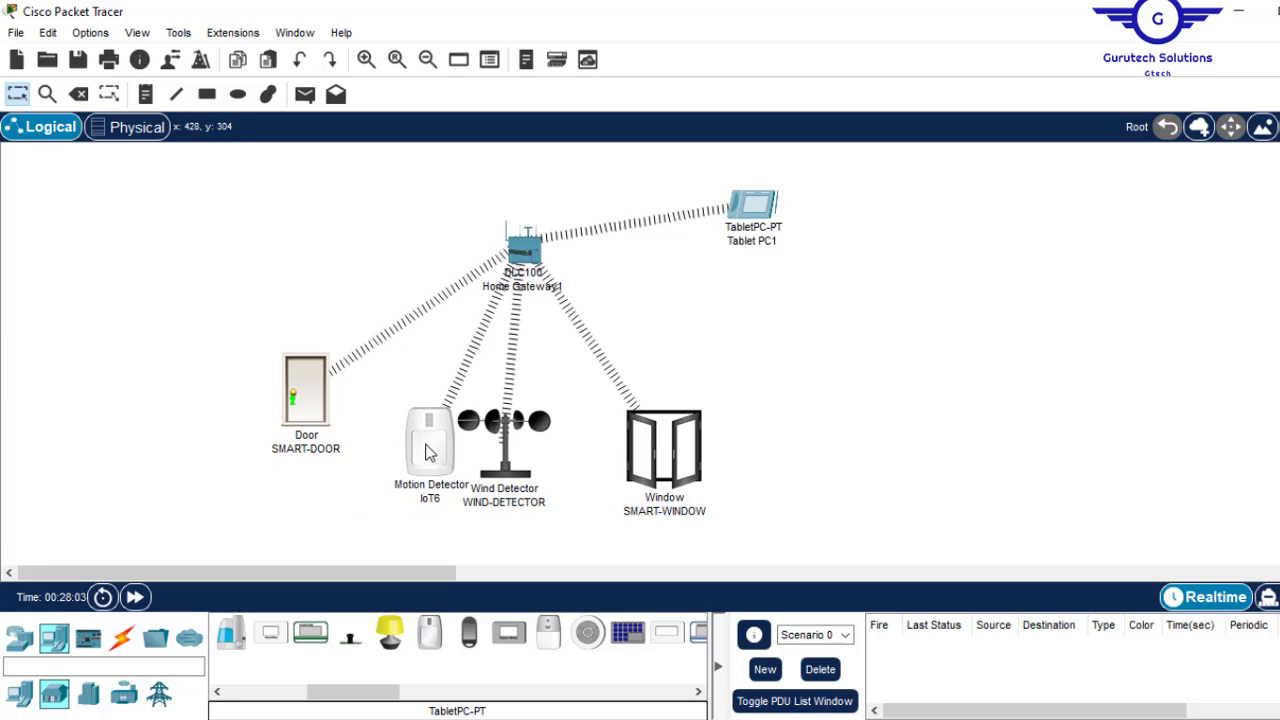
- Open IoT6's Advanced Thing Editor and delete both motion-detector images
{"action": "left_click", "coordinate": [425, 452]}
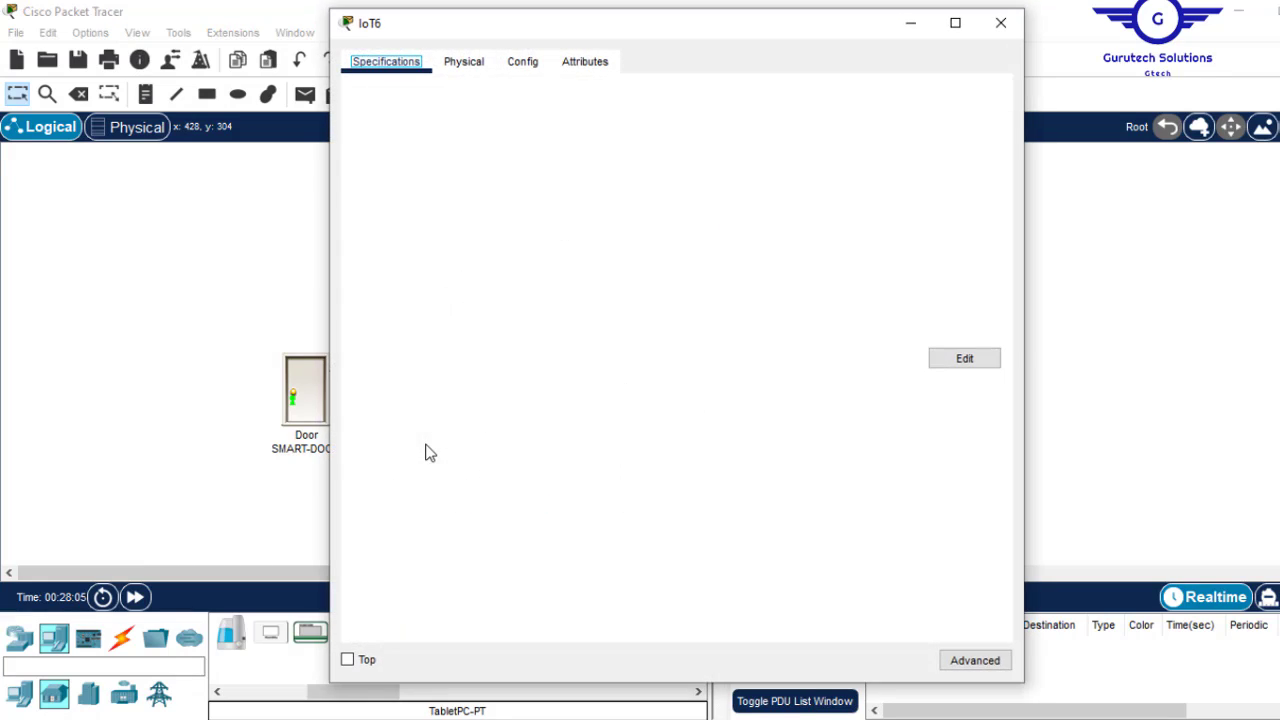
{"action": "left_click", "coordinate": [978, 661]}
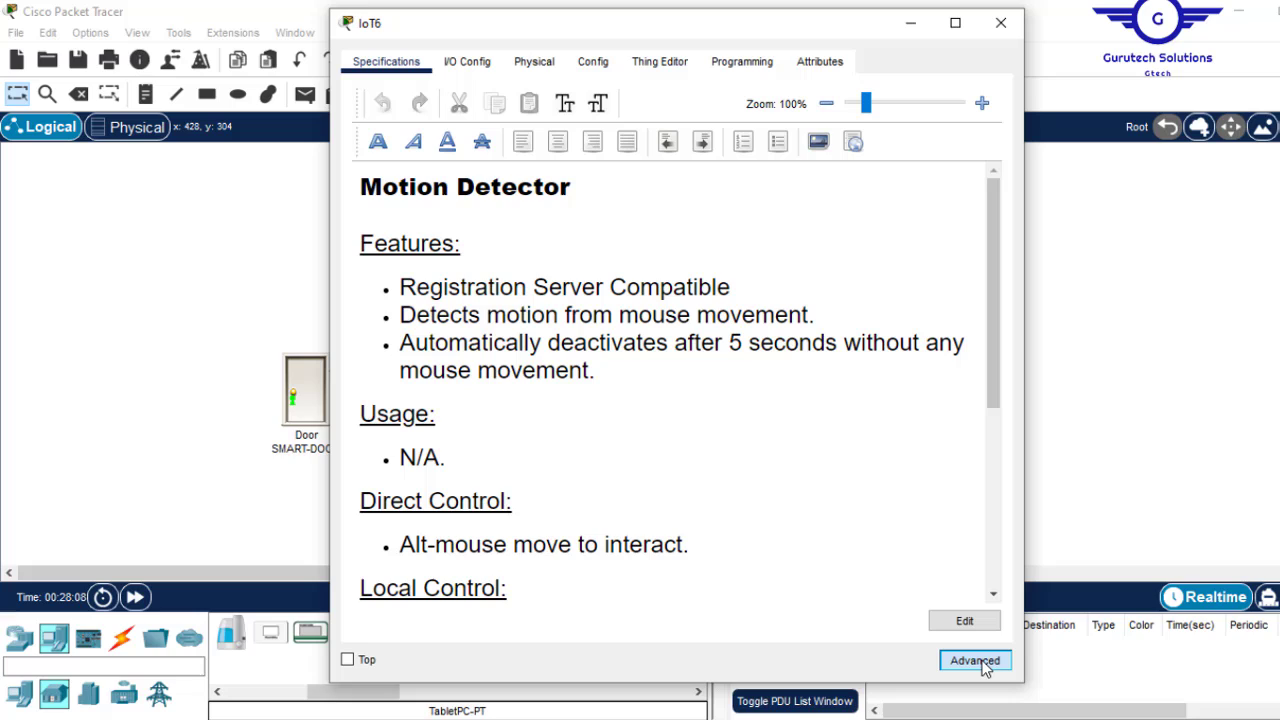
{"action": "left_click", "coordinate": [649, 66]}
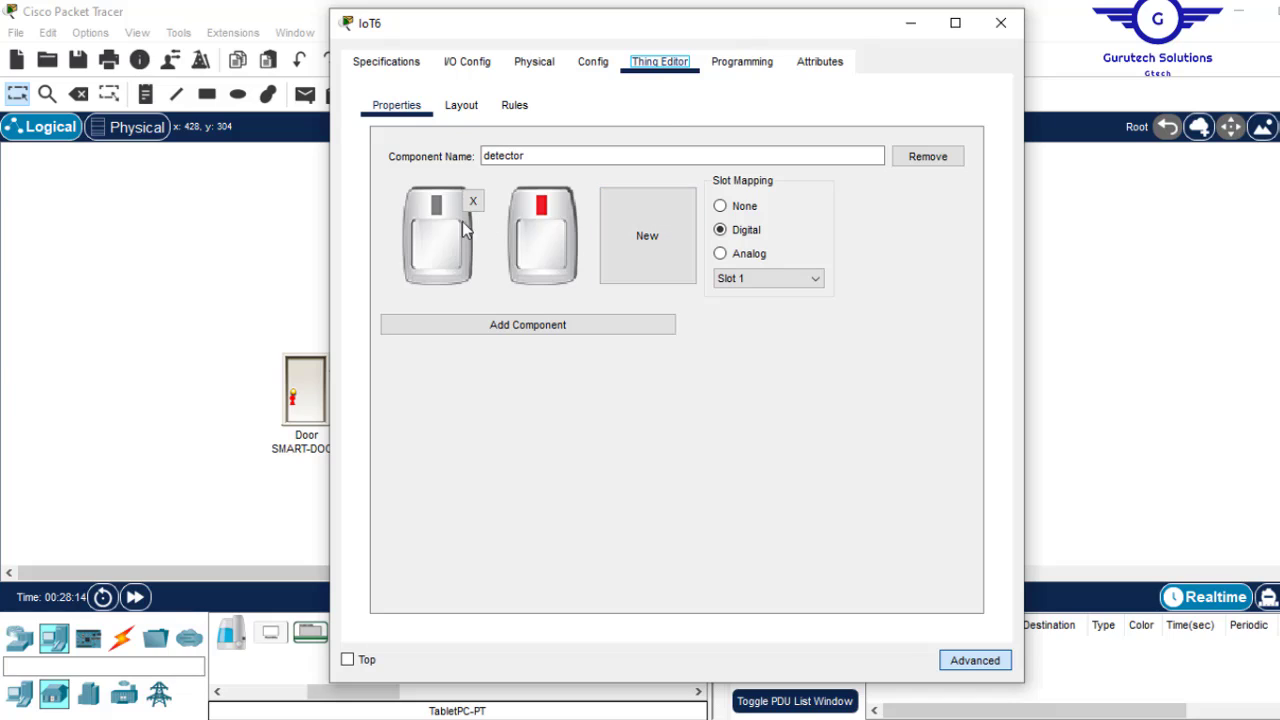
{"action": "left_click", "coordinate": [472, 203]}
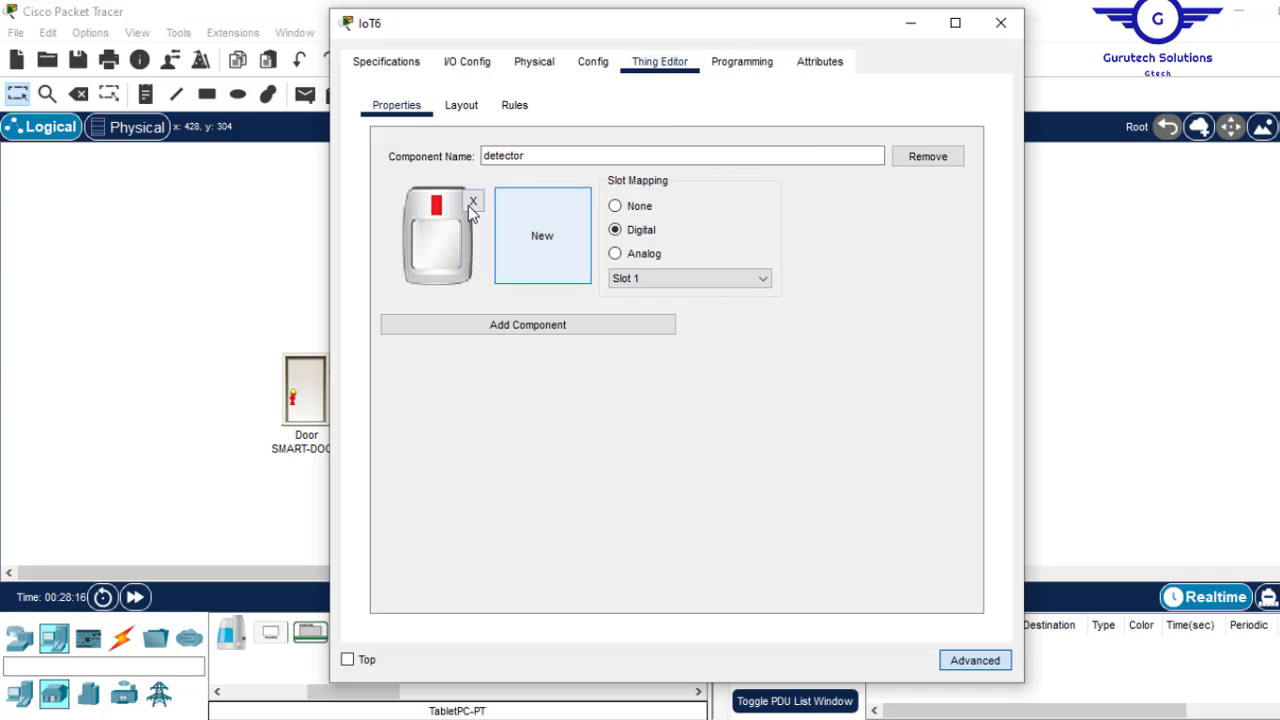
{"action": "left_click", "coordinate": [470, 204]}
- Add WindDetector.png and WindDetectorOn.png images, then check the Layout and LOW/HIGH Rules
{"action": "left_click", "coordinate": [441, 224]}
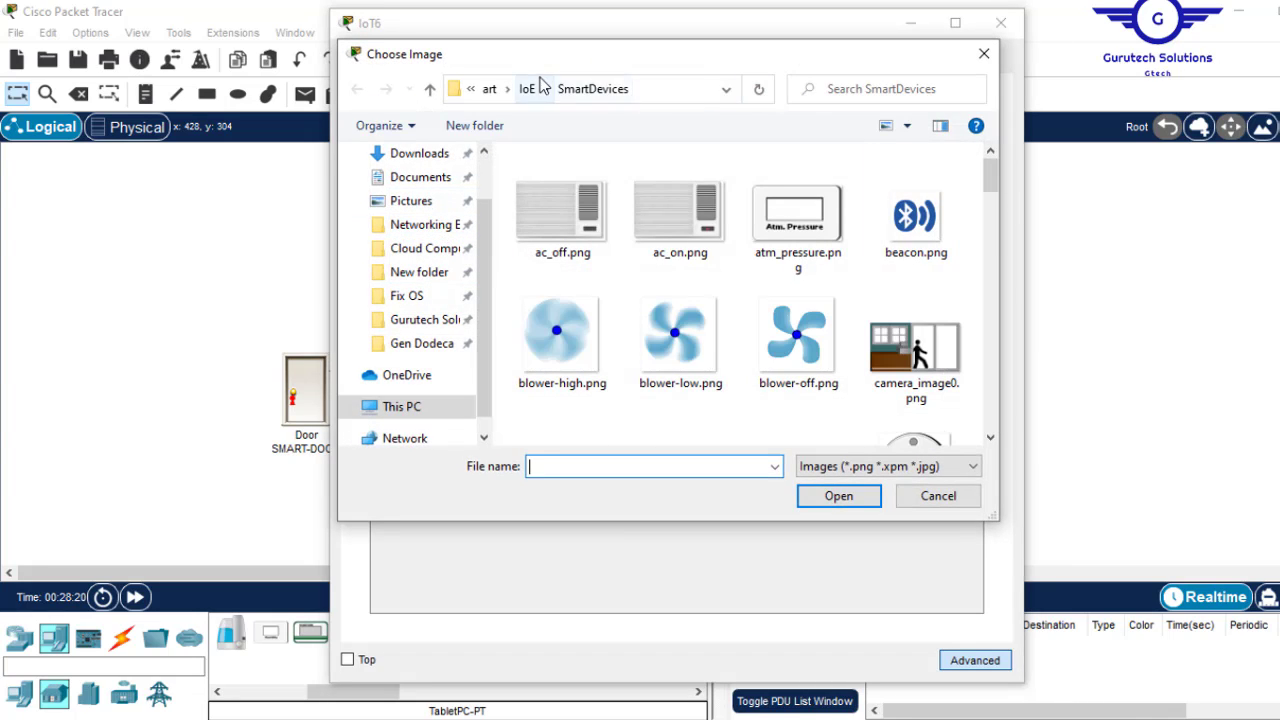
{"action": "left_click_drag", "start_coordinate": [995, 182], "coordinate": [992, 408]}
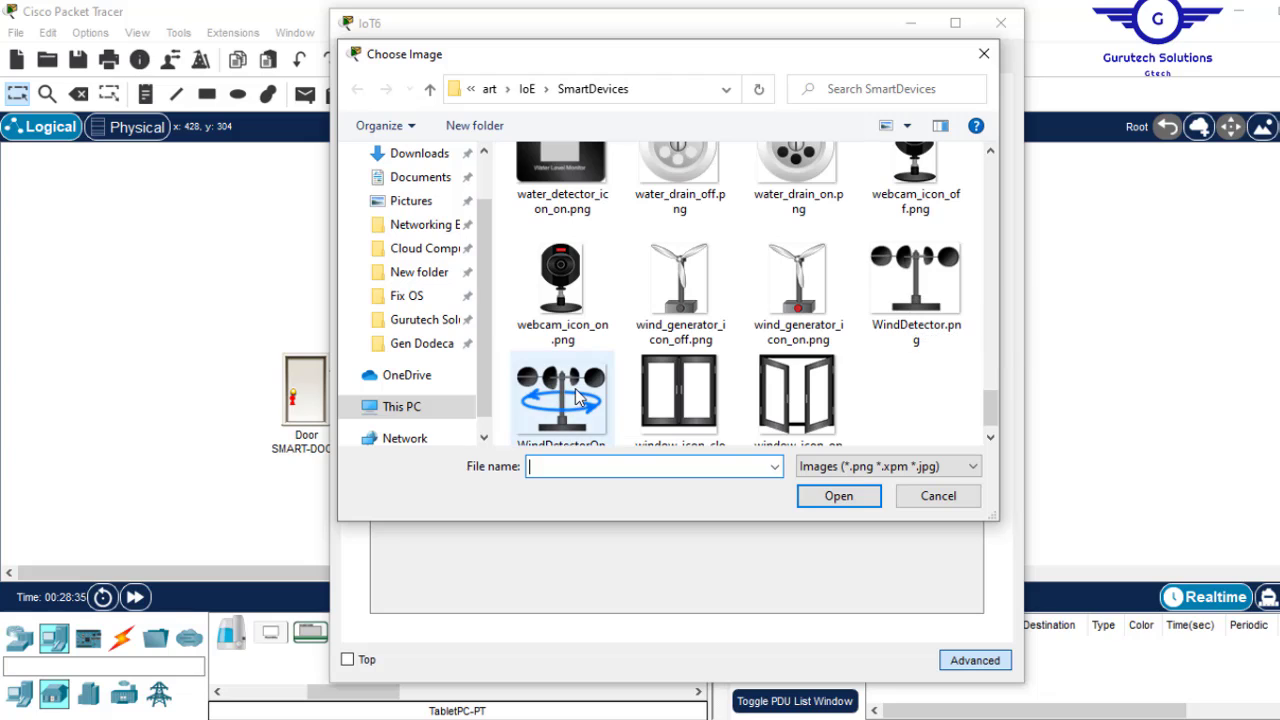
{"action": "left_click", "coordinate": [918, 262]}
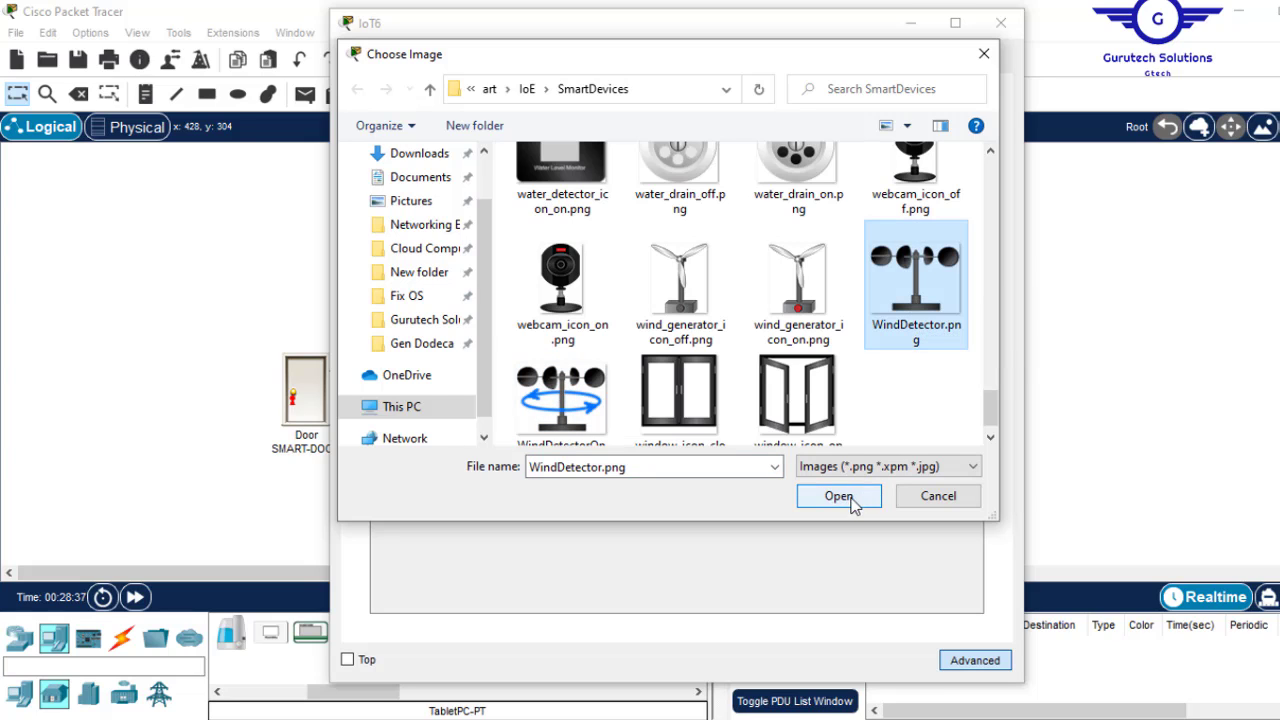
{"action": "left_click", "coordinate": [850, 503]}
{"action": "left_click", "coordinate": [558, 231]}
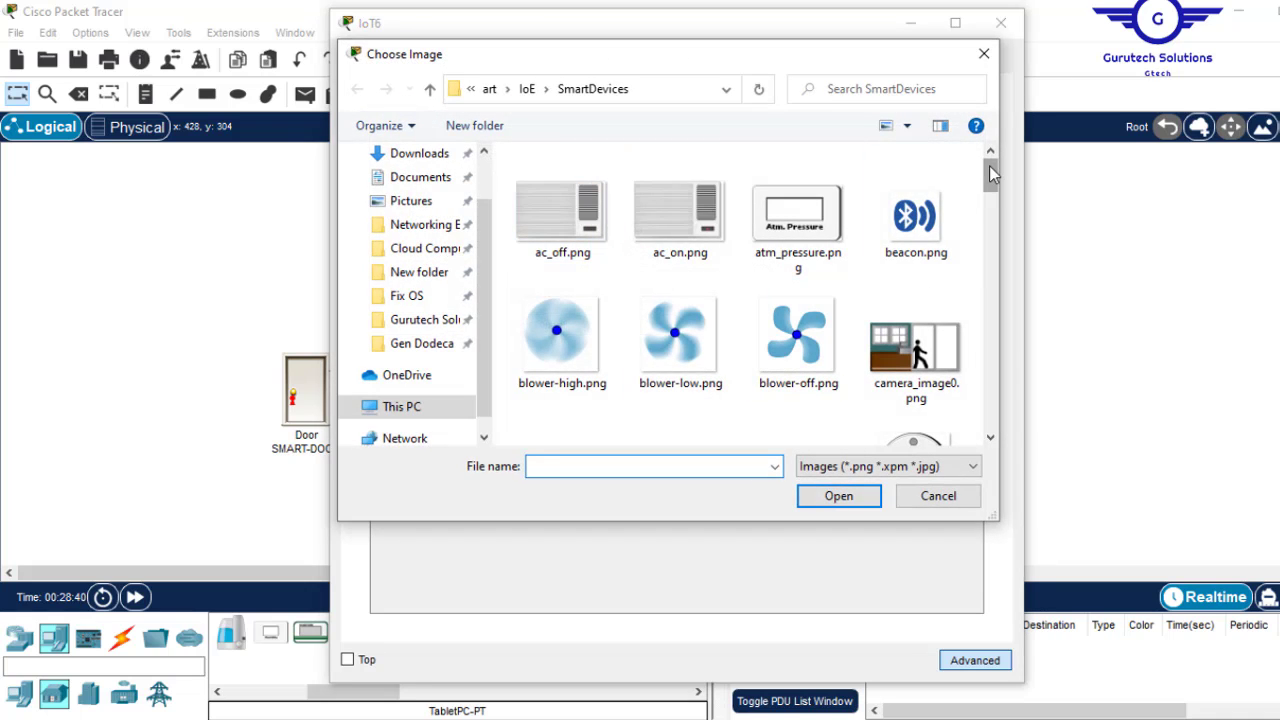
{"action": "left_click_drag", "start_coordinate": [989, 166], "coordinate": [987, 402]}
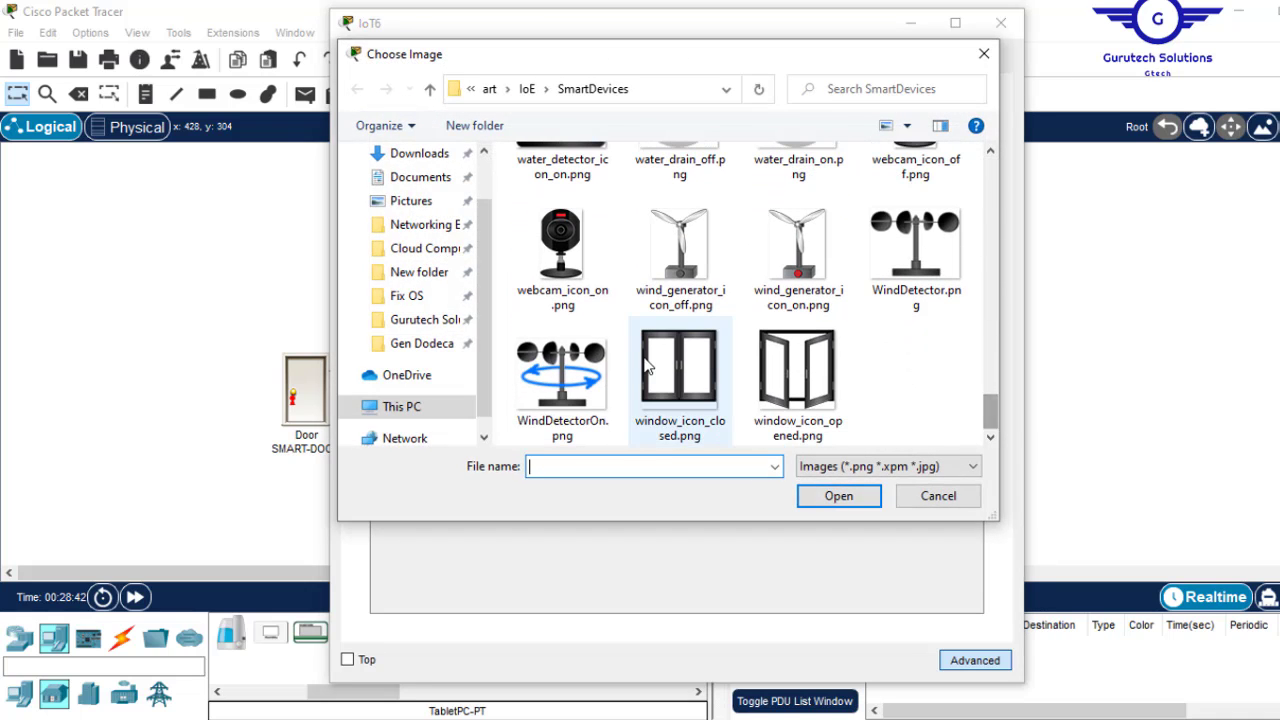
{"action": "left_click", "coordinate": [578, 360]}
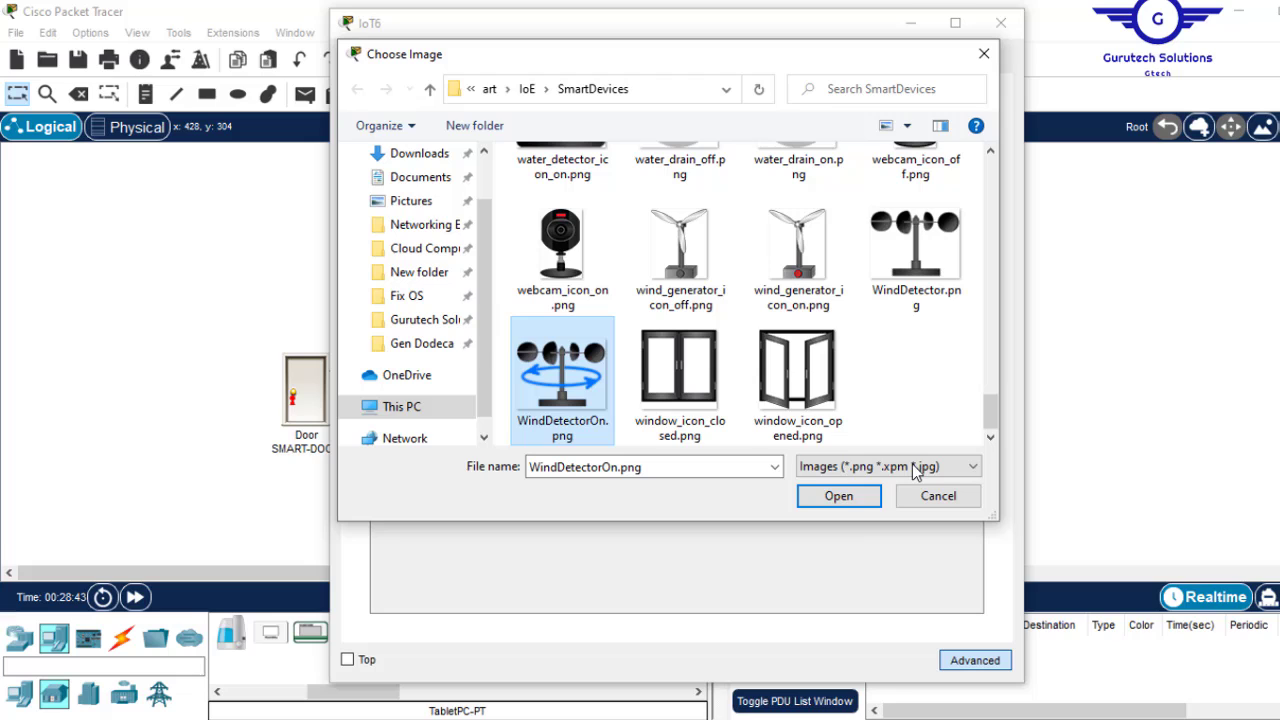
{"action": "left_click", "coordinate": [839, 497]}
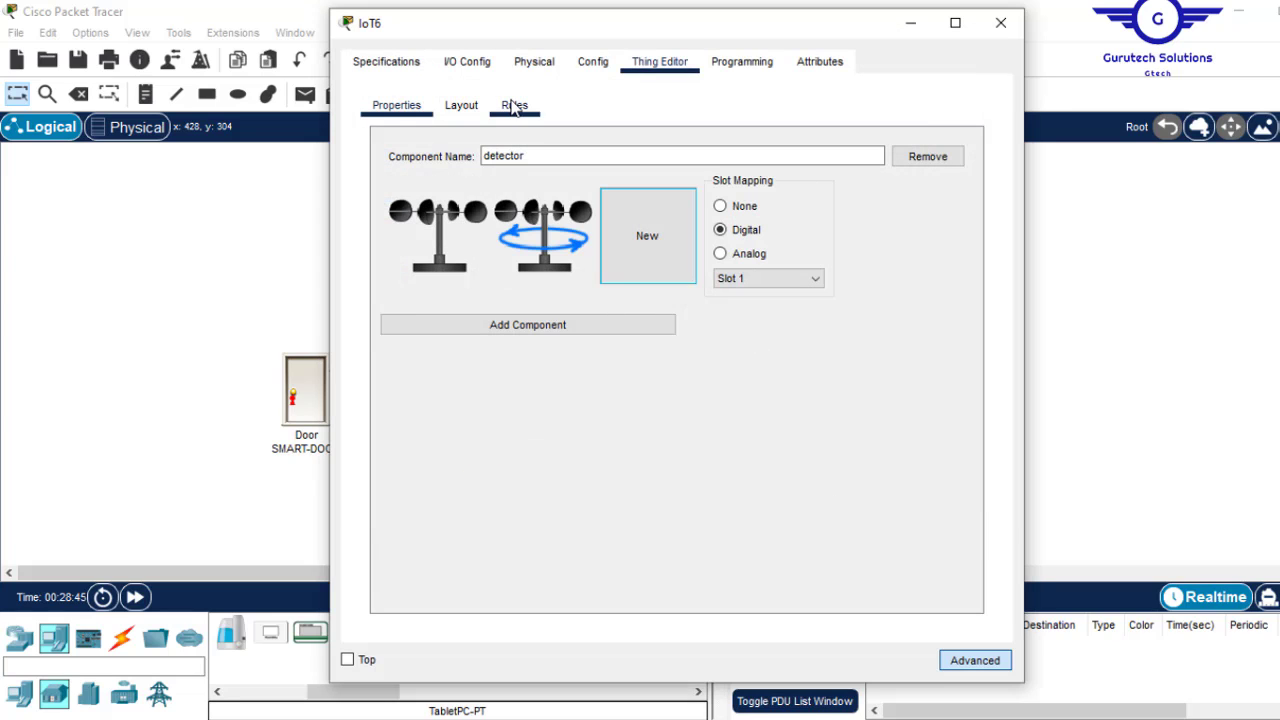
{"action": "left_click", "coordinate": [449, 111]}
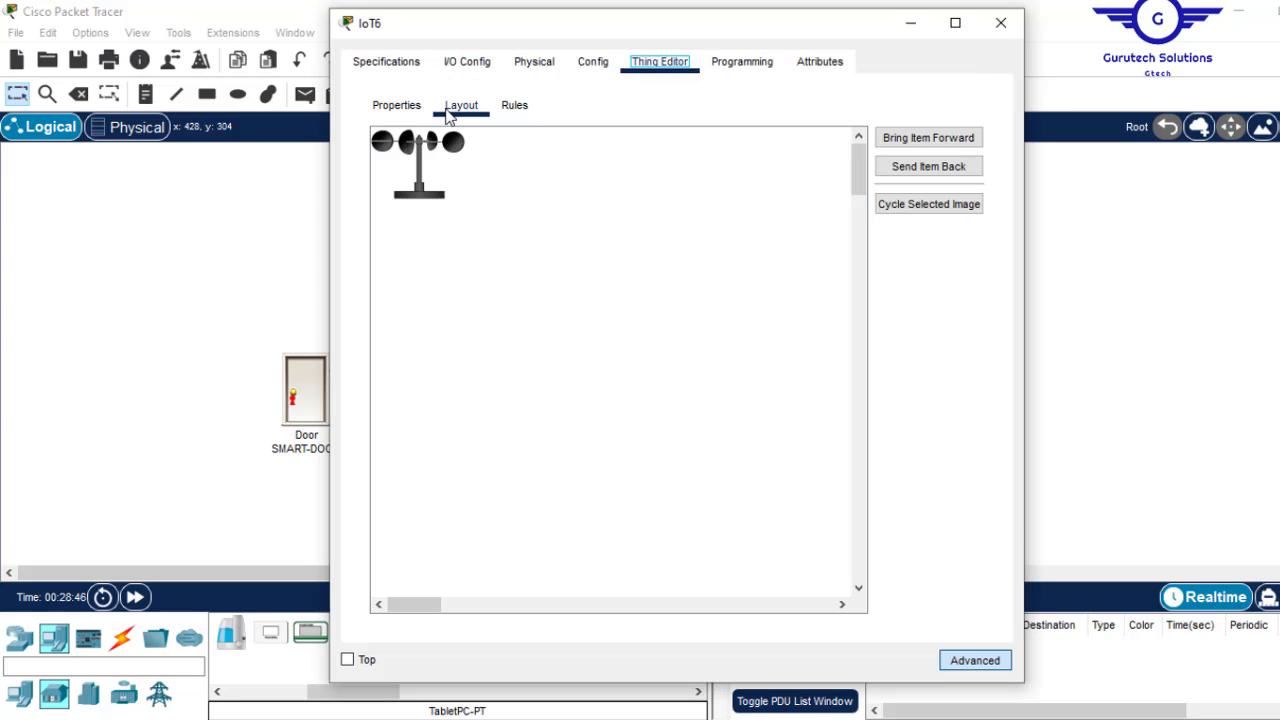
{"action": "left_click", "coordinate": [516, 106]}
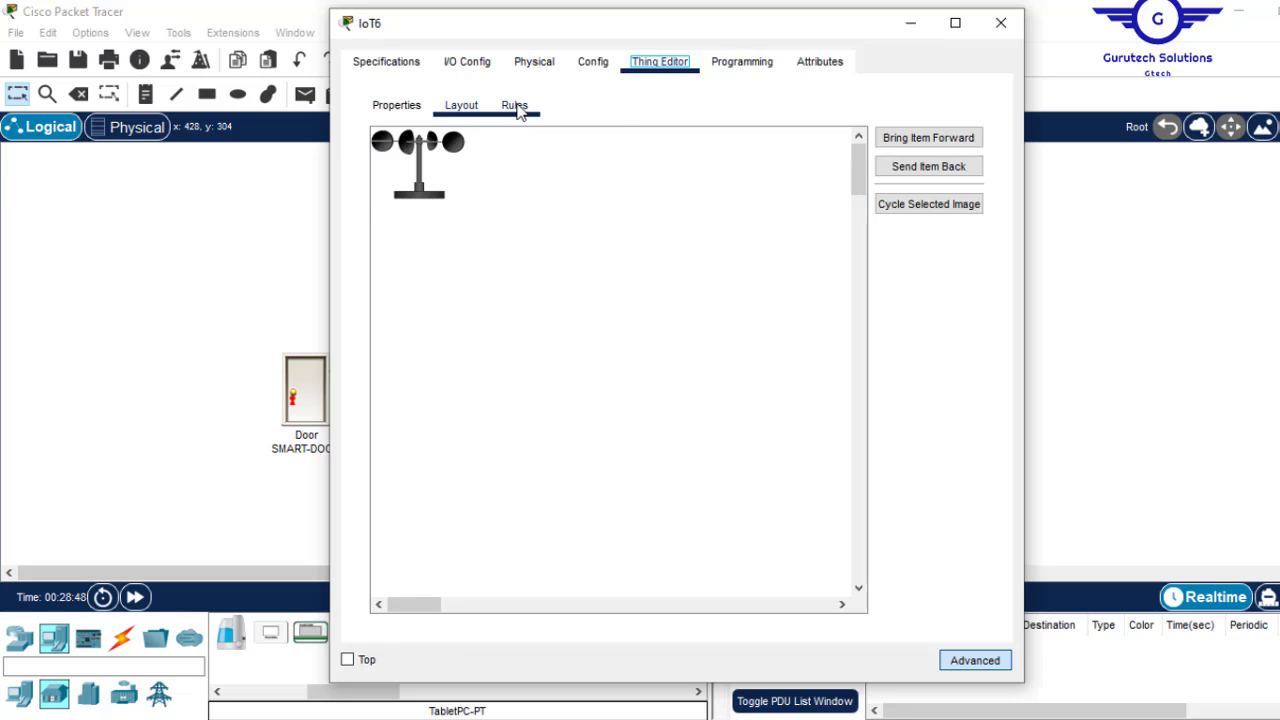
- Move the old WIND-DETECTOR away from the other devices and delete it
{"action": "left_click", "coordinate": [1001, 24]}
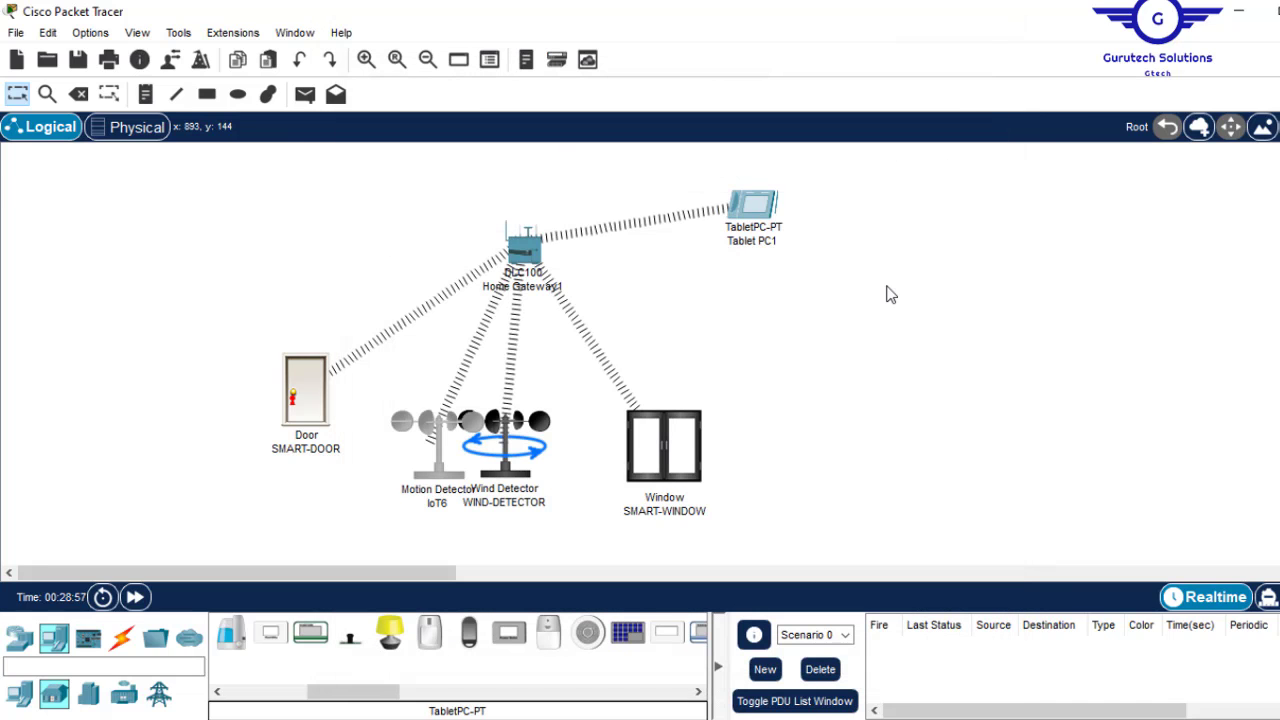
{"action": "left_click_drag", "start_coordinate": [522, 435], "coordinate": [561, 426]}
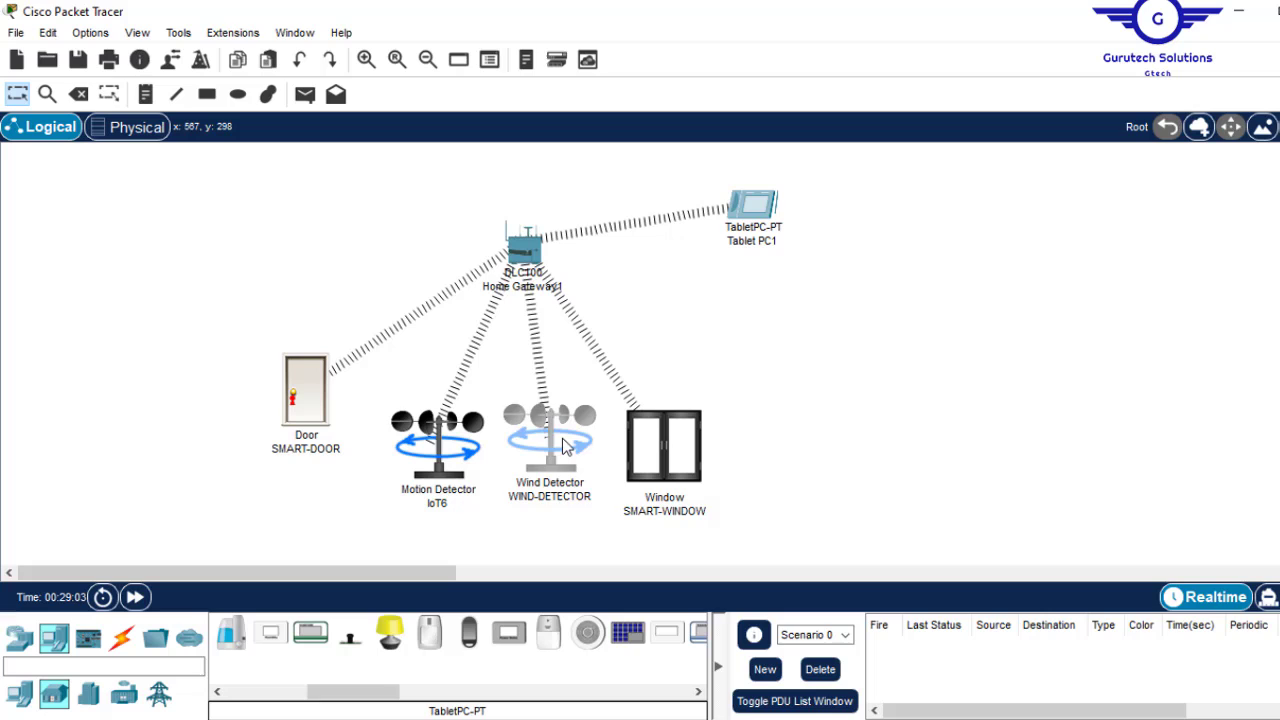
{"action": "left_click_drag", "start_coordinate": [562, 445], "coordinate": [980, 318]}
{"action": "key", "text": "Delete"}
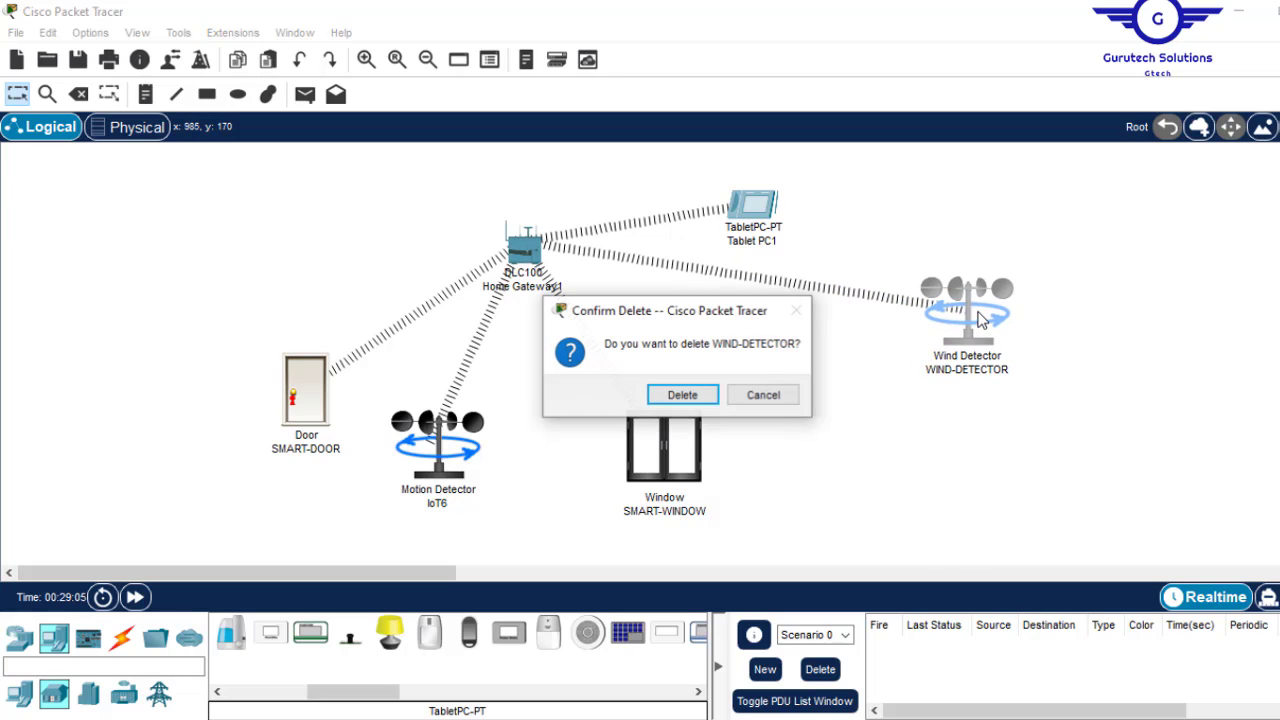
{"action": "key", "text": "Return"}
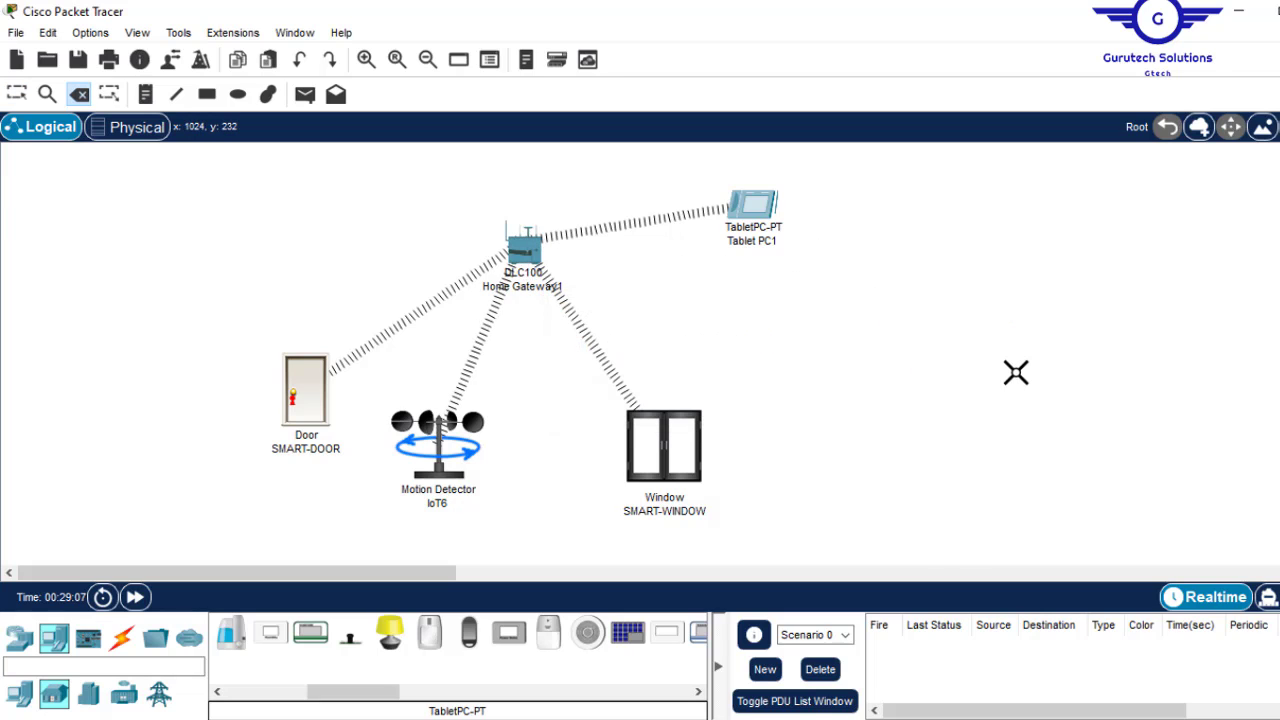
{"action": "key", "text": "Escape"}
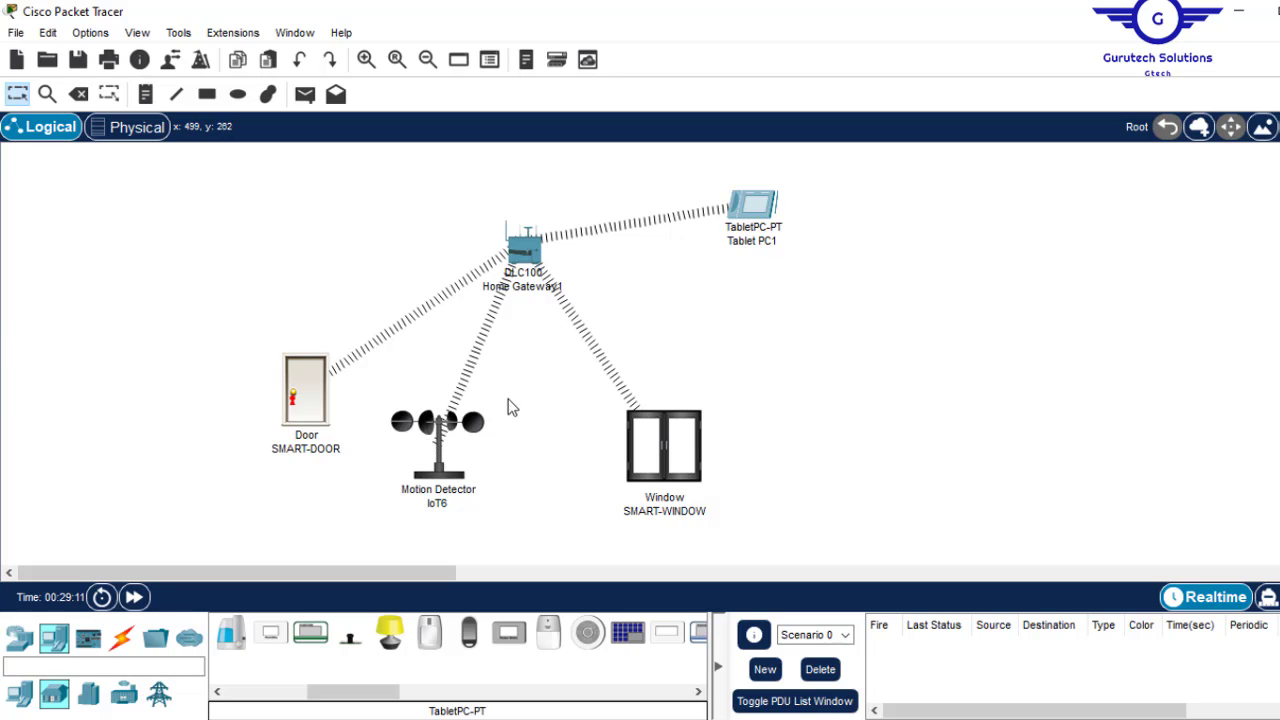
- Move IoT6 under the gateway and rename it to WIND-DETECTOR
{"action": "left_click_drag", "start_coordinate": [440, 440], "coordinate": [489, 413]}
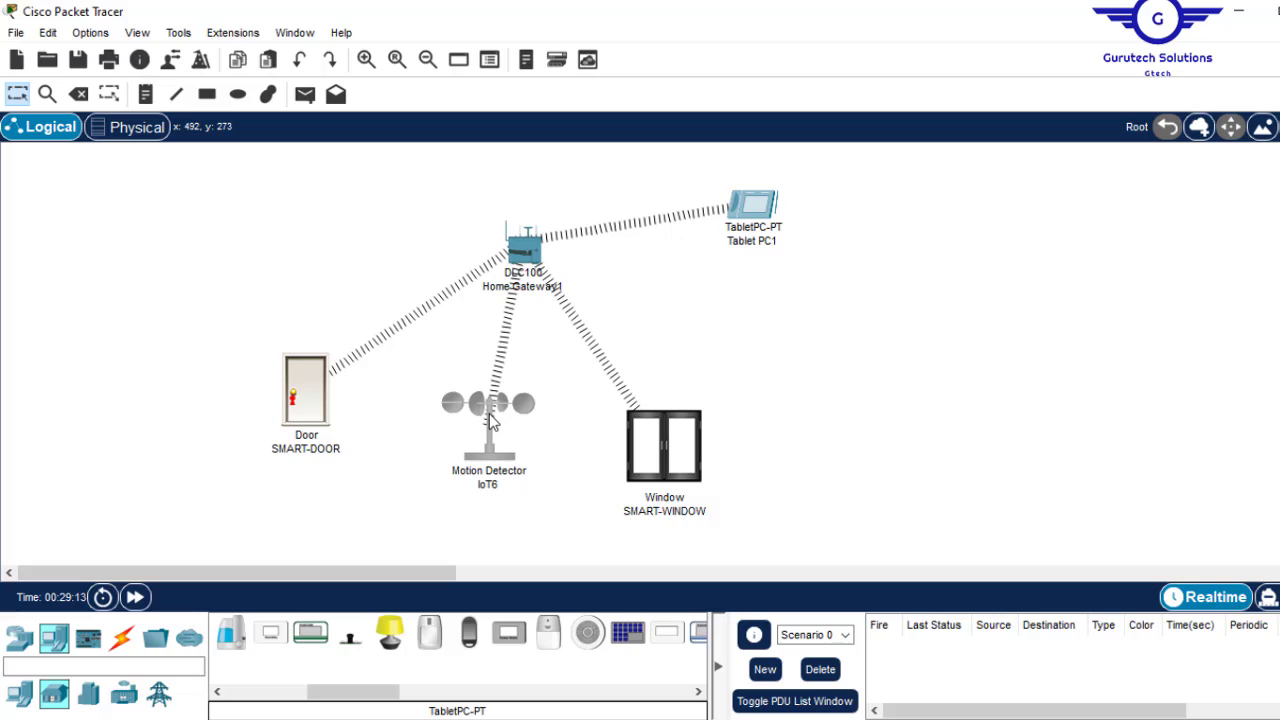
{"action": "left_click", "coordinate": [487, 484]}
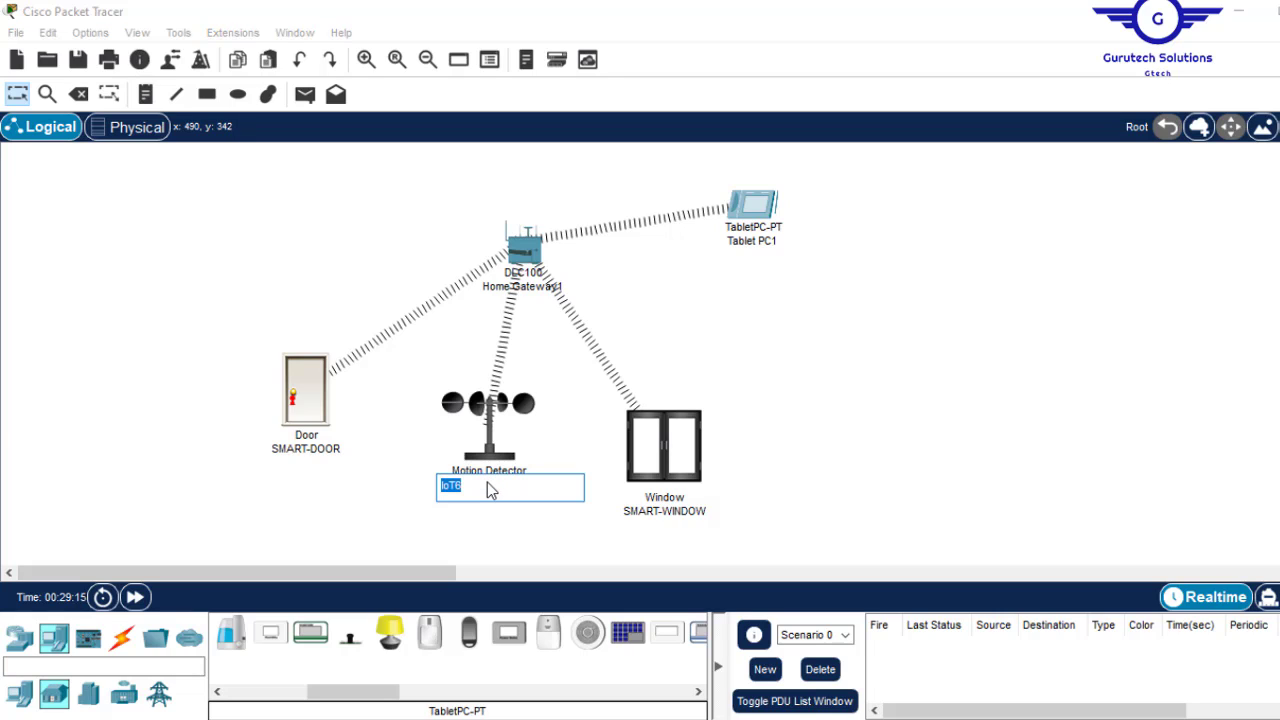
{"action": "type", "text": "W"}
{"action": "type", "text": "IND-DETECTOR"}
{"action": "left_click", "coordinate": [714, 400]}
- Log out of Tablet PC1's IoT Monitor and close the tablet window
{"action": "left_click", "coordinate": [751, 220]}
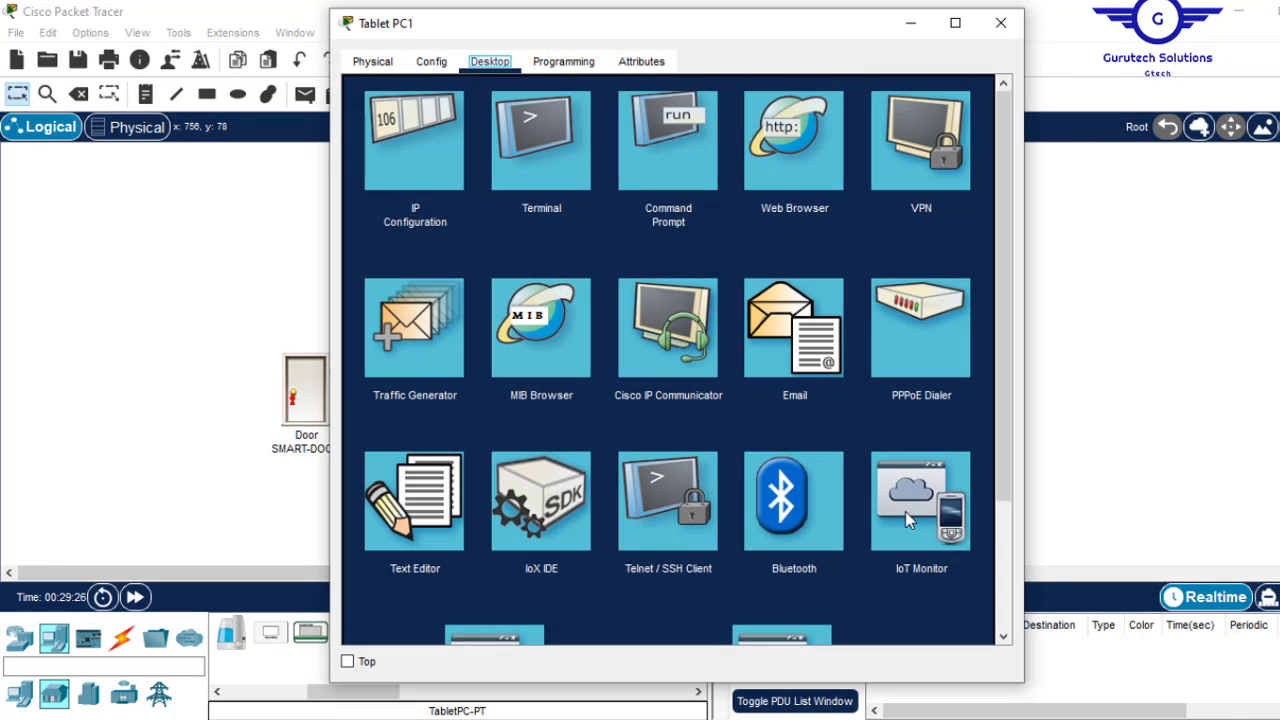
{"action": "left_click", "coordinate": [905, 518]}
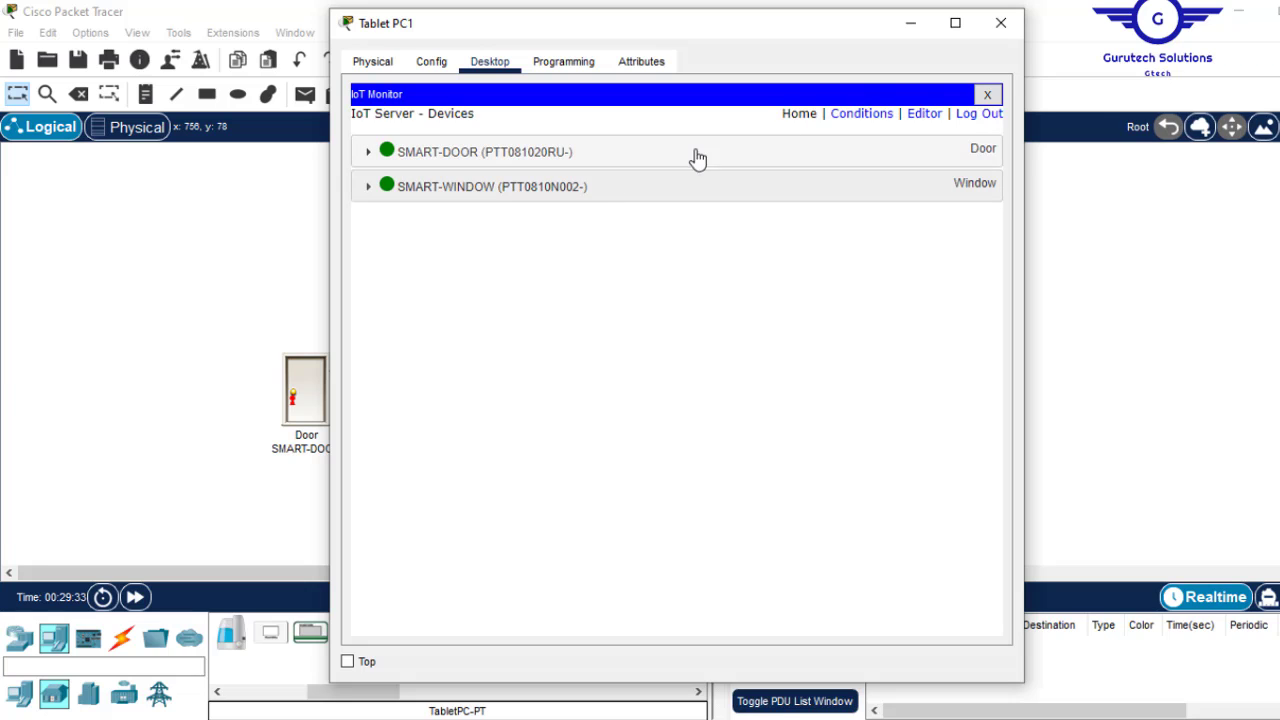
{"action": "left_click", "coordinate": [985, 114]}
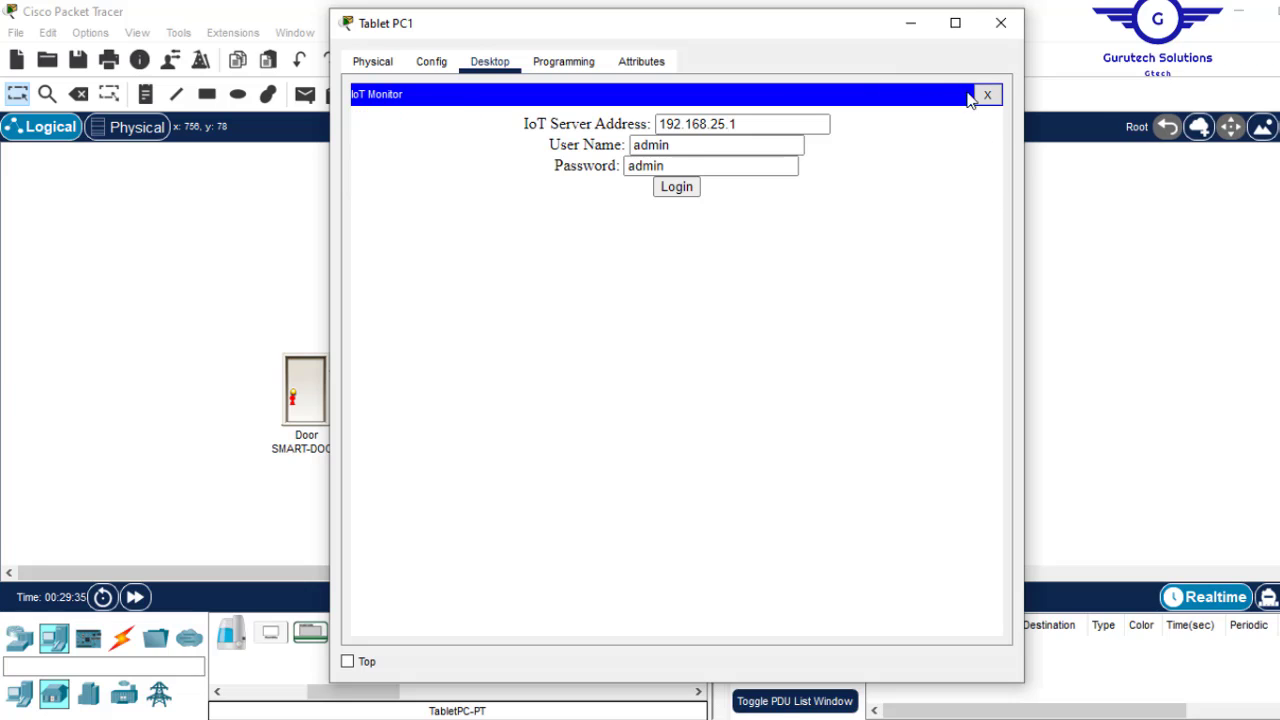
{"action": "left_click", "coordinate": [1002, 28]}
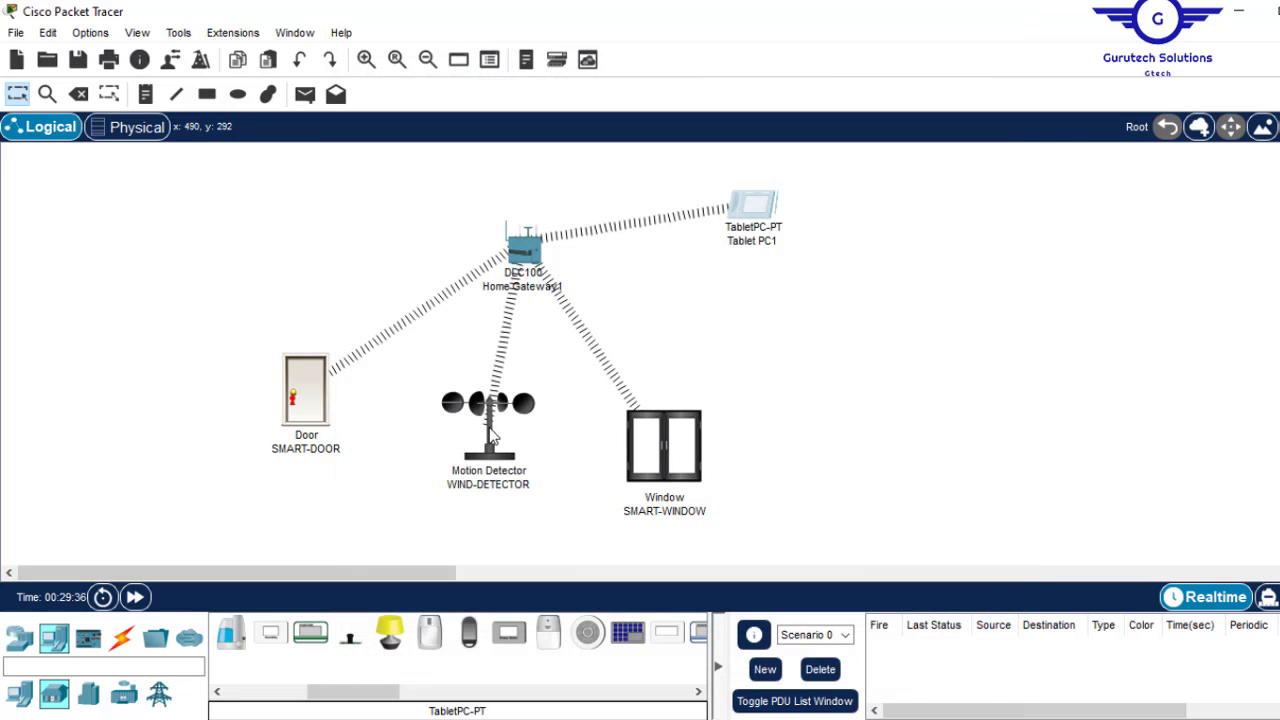
- Set WIND-DETECTOR's IoT Server to Home Gateway in its Config settings
{"action": "mouse_move", "coordinate": [491, 418]}
{"action": "left_click", "coordinate": [487, 440]}
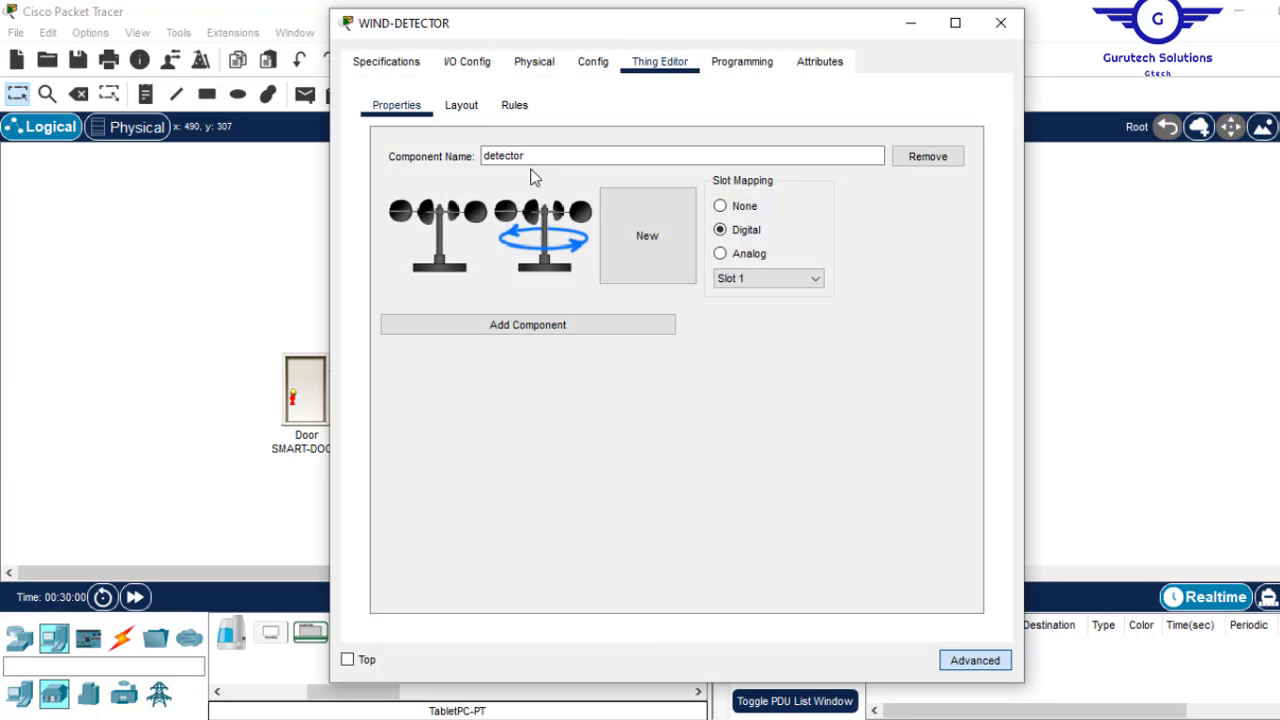
{"action": "left_click", "coordinate": [594, 62]}
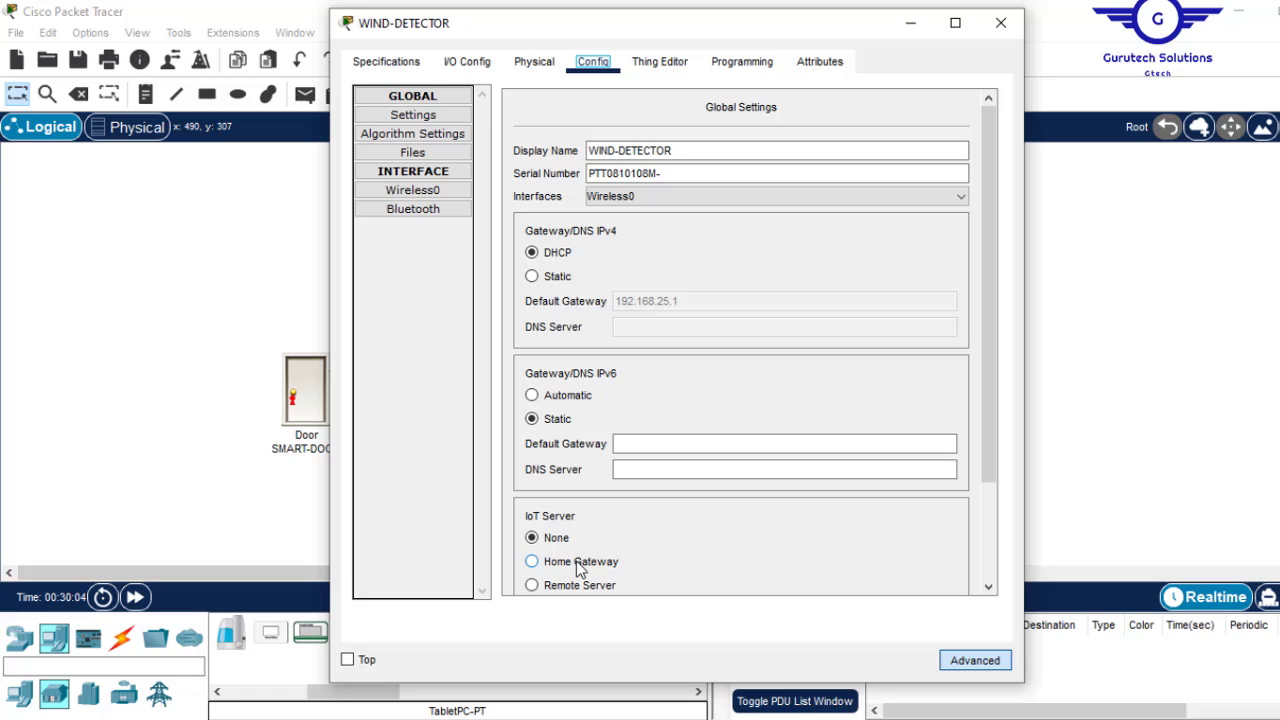
{"action": "left_click", "coordinate": [571, 562]}
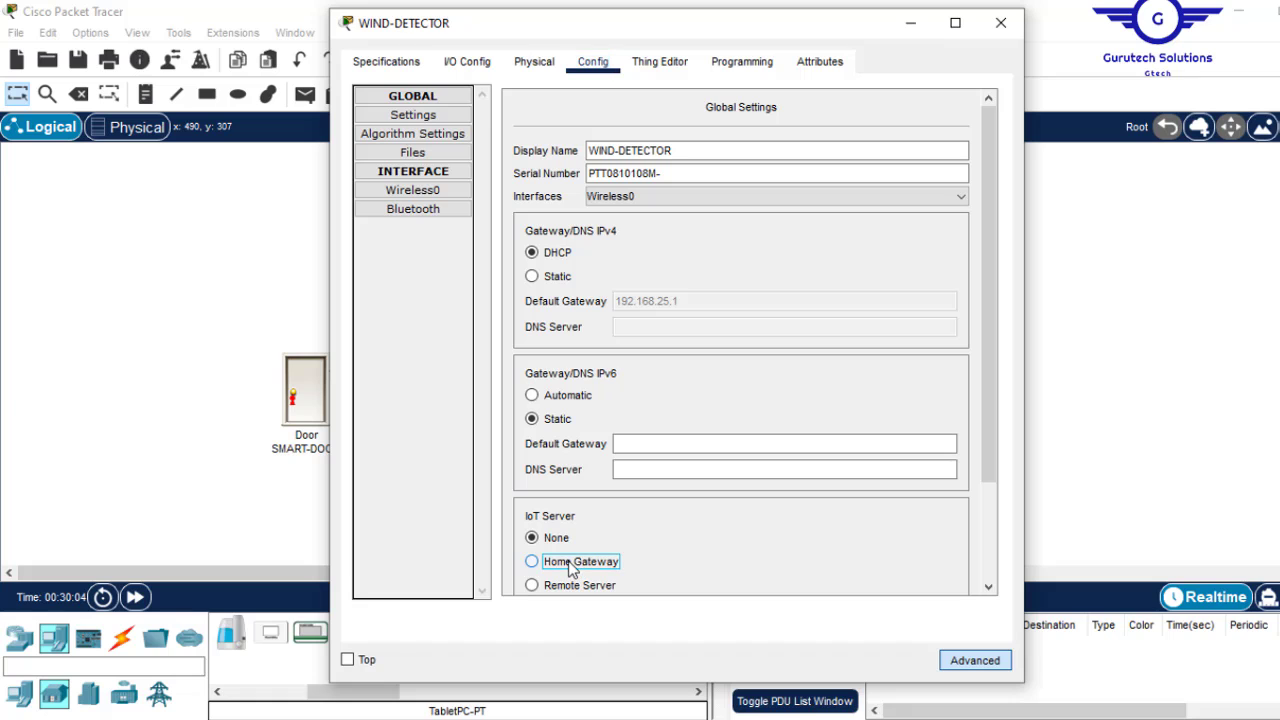
{"action": "left_click", "coordinate": [1012, 28]}
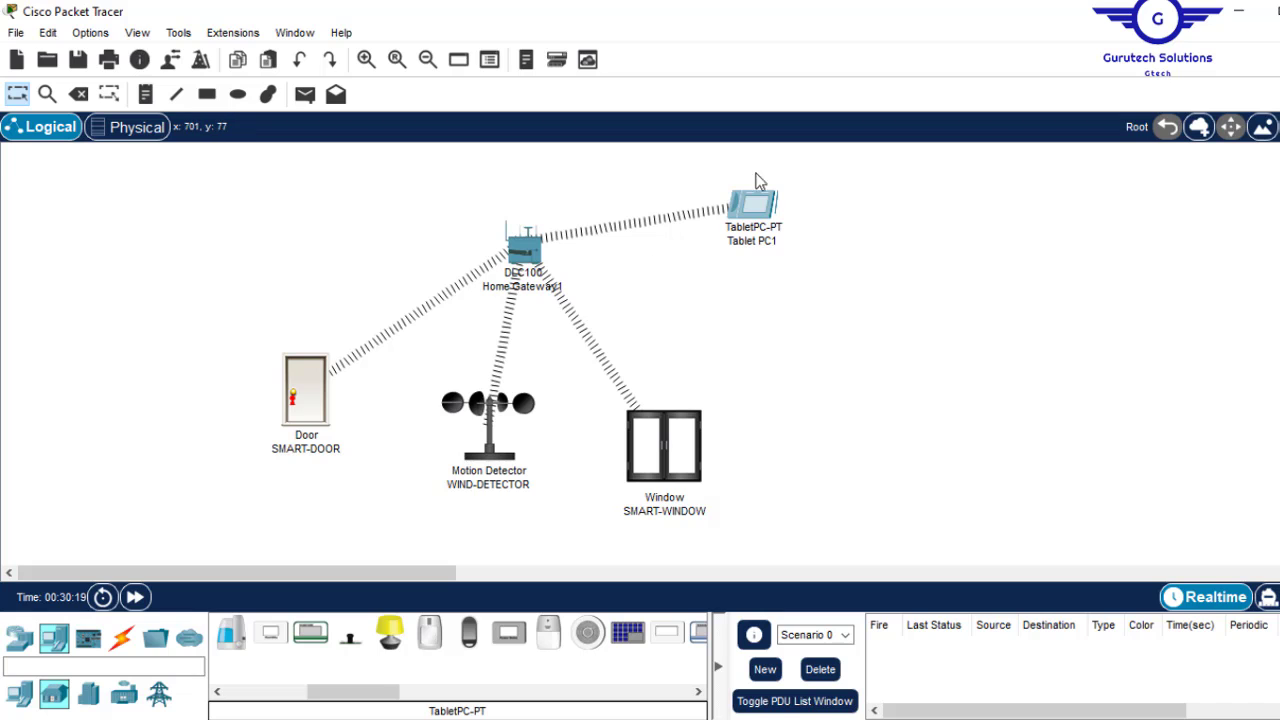
- Log in to the tablet's IoT Monitor and remove the old WINDDETECT rule
{"action": "left_click", "coordinate": [768, 205]}
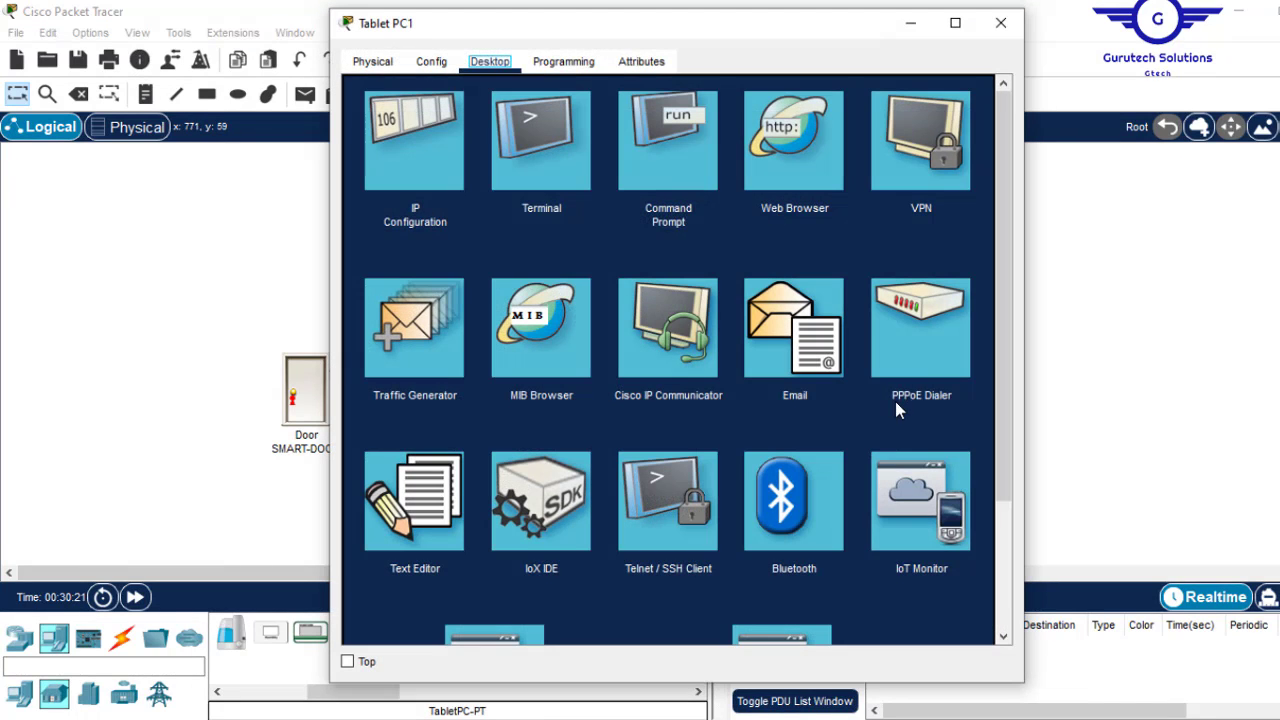
{"action": "left_click", "coordinate": [886, 507]}
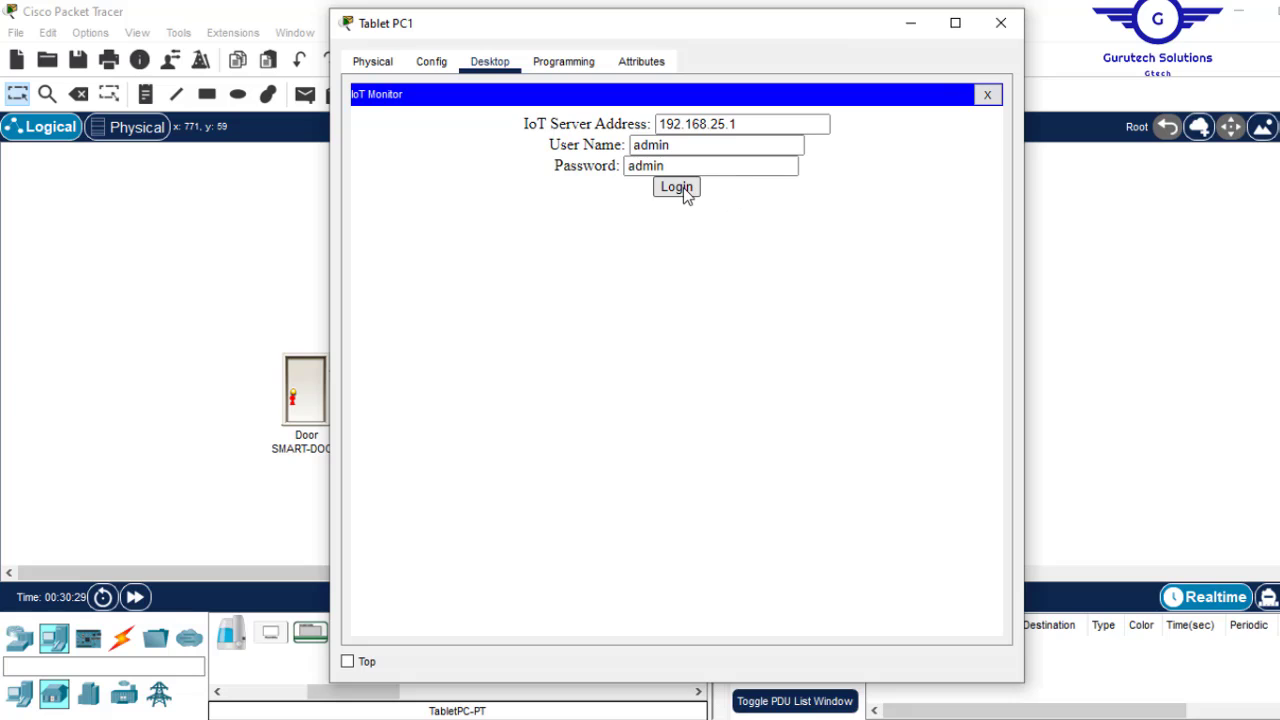
{"action": "left_click", "coordinate": [683, 187]}
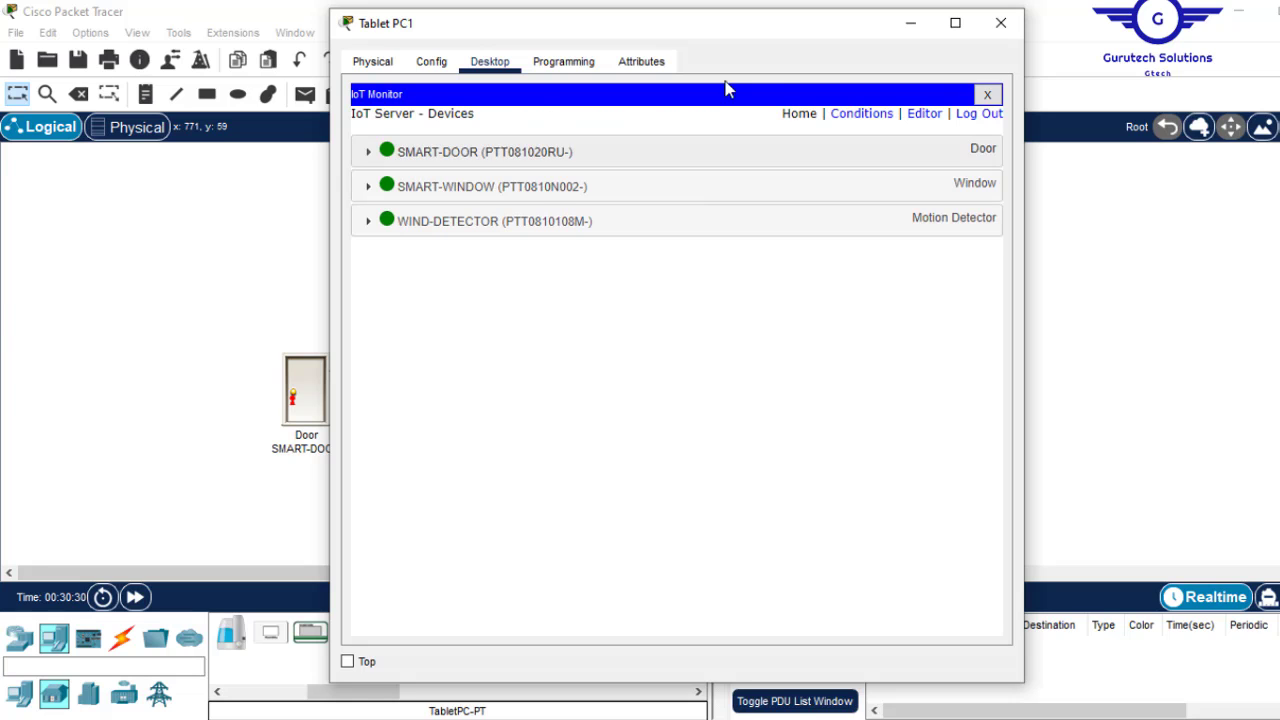
{"action": "left_click", "coordinate": [862, 114]}
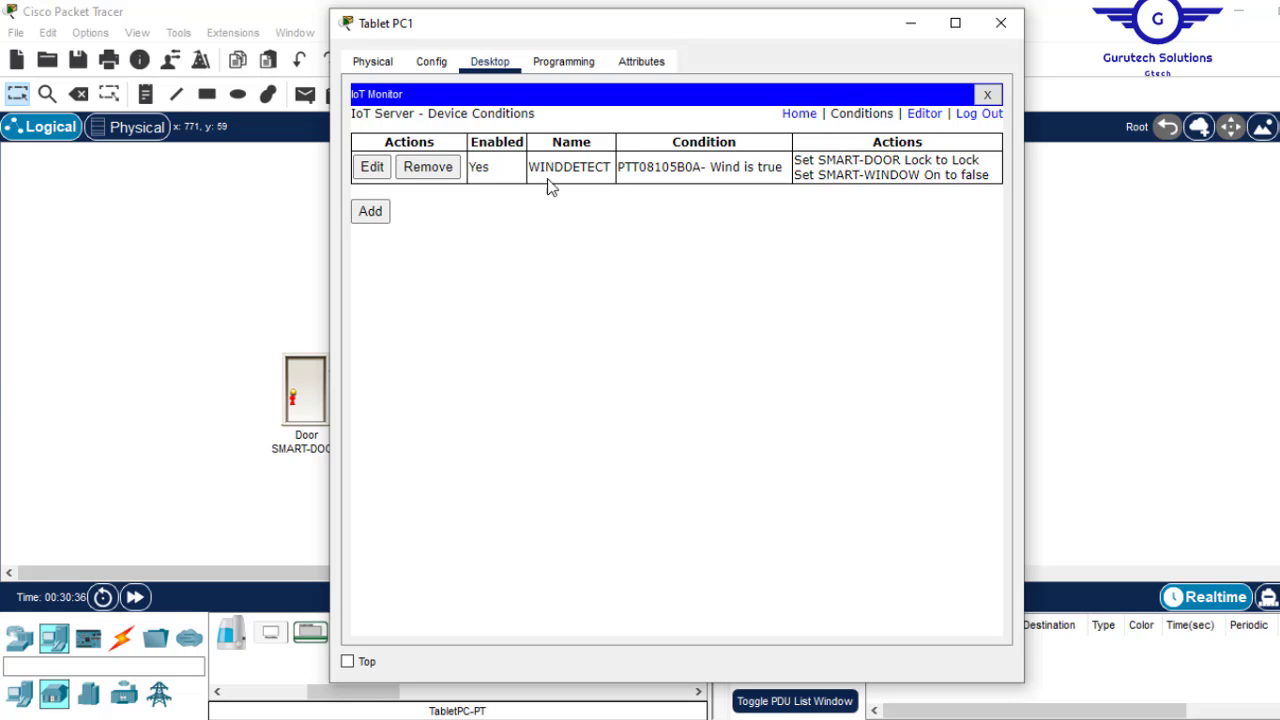
{"action": "left_click", "coordinate": [428, 167]}
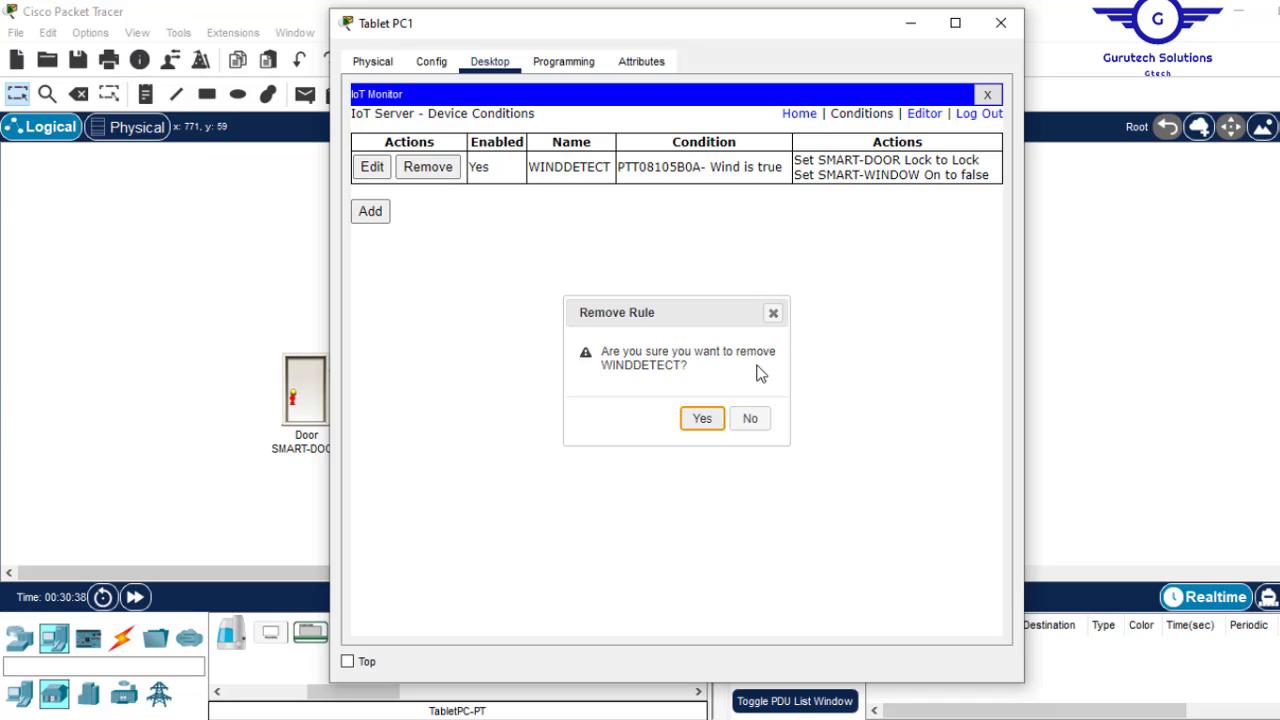
{"action": "left_click", "coordinate": [703, 420]}
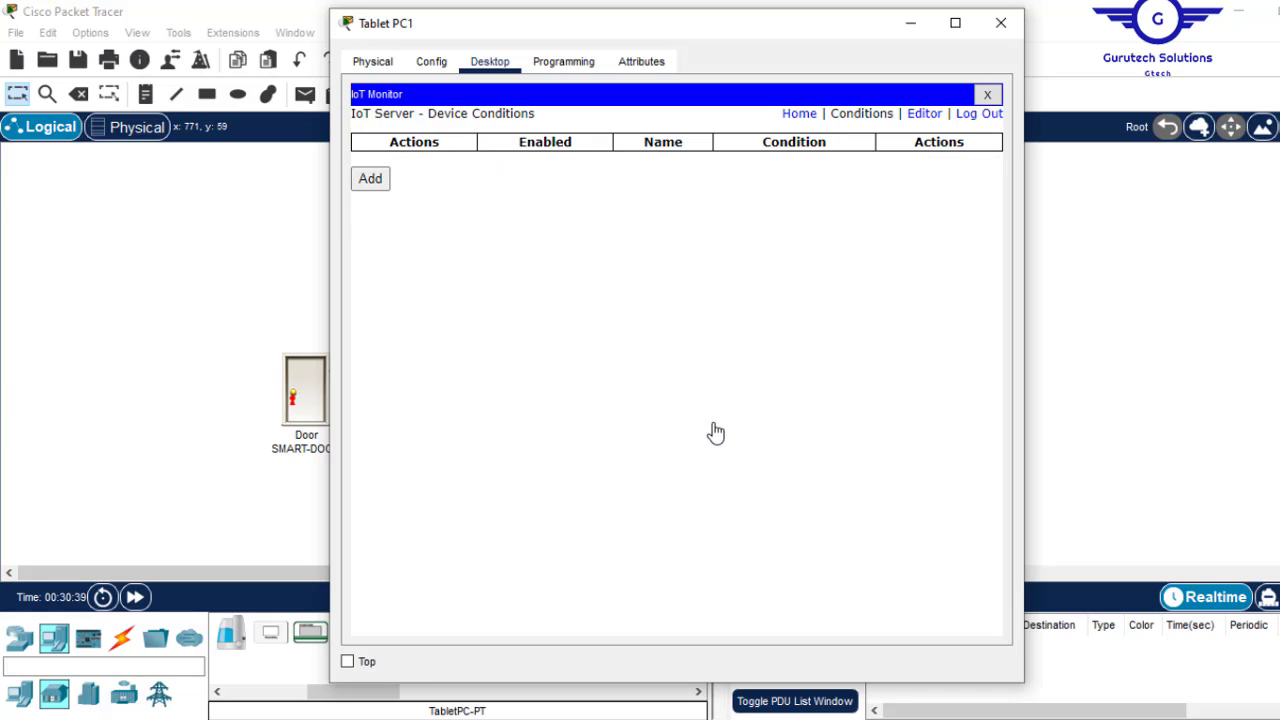
- Start a new rule named WIND-DETECT with condition WIND-DETECTOR On
{"action": "left_click", "coordinate": [378, 181]}
{"action": "type", "text": "WIND-DETE"}
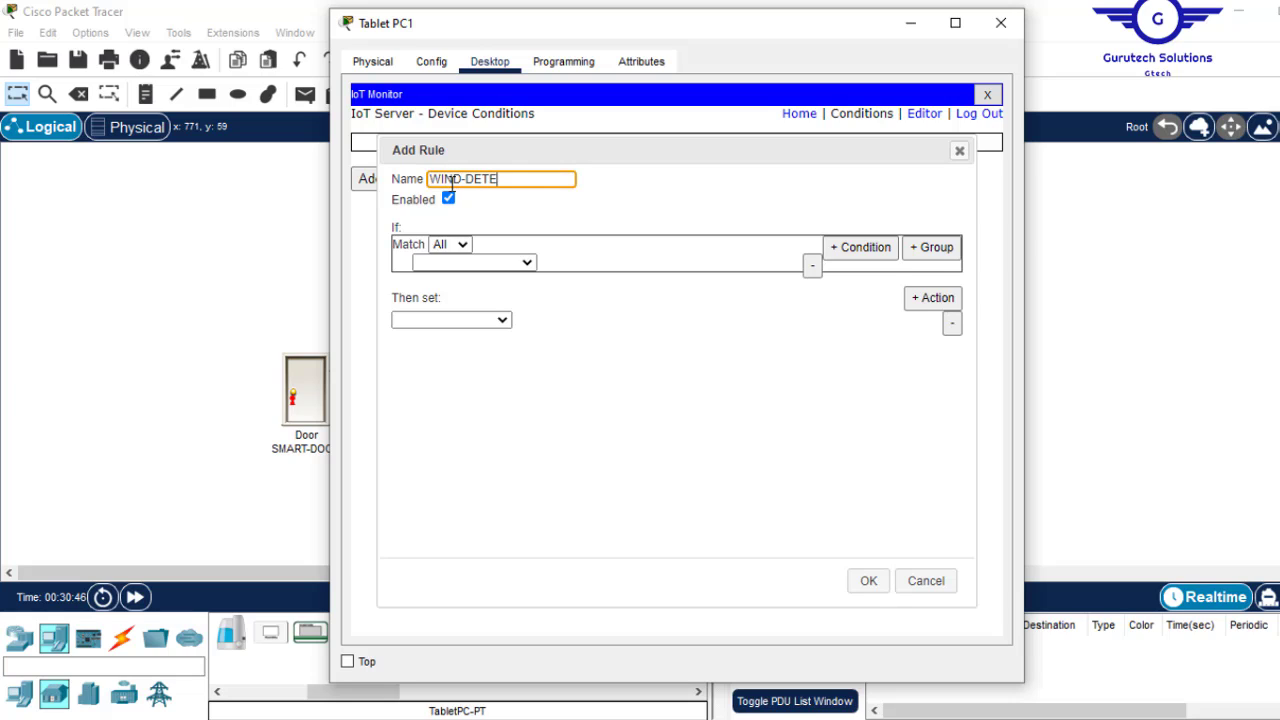
{"action": "type", "text": "CT"}
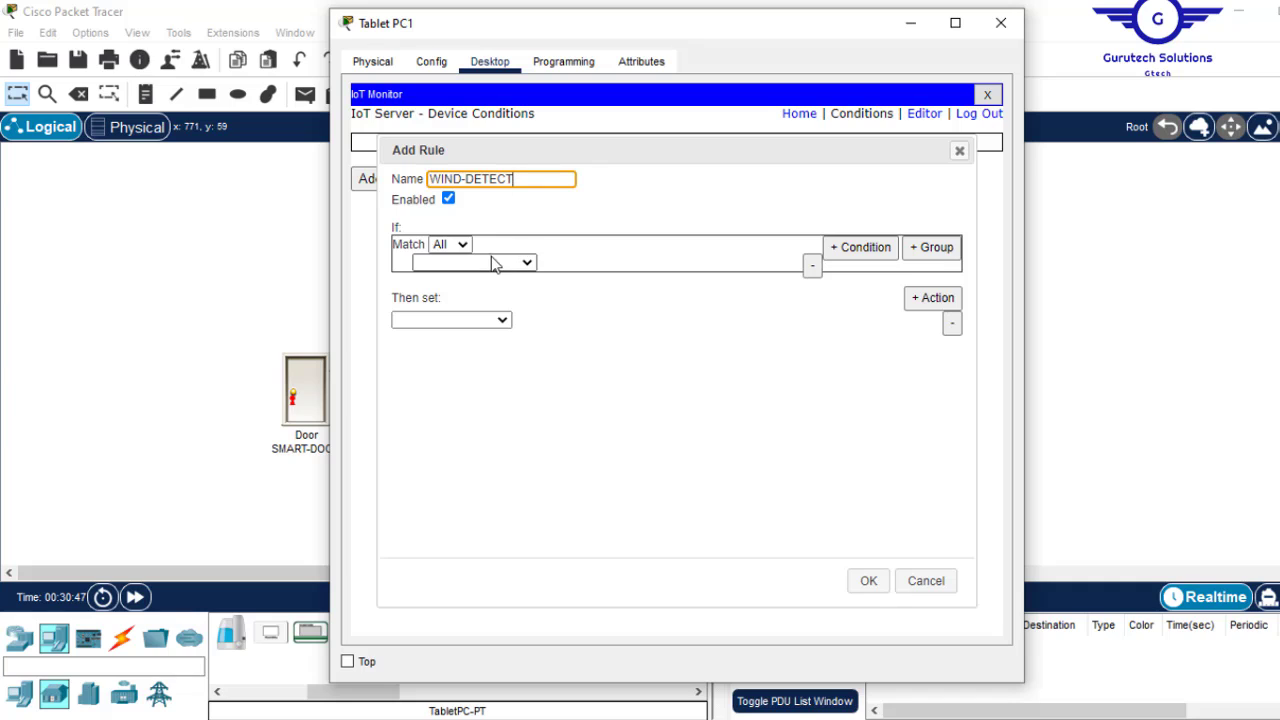
{"action": "left_click", "coordinate": [492, 262]}
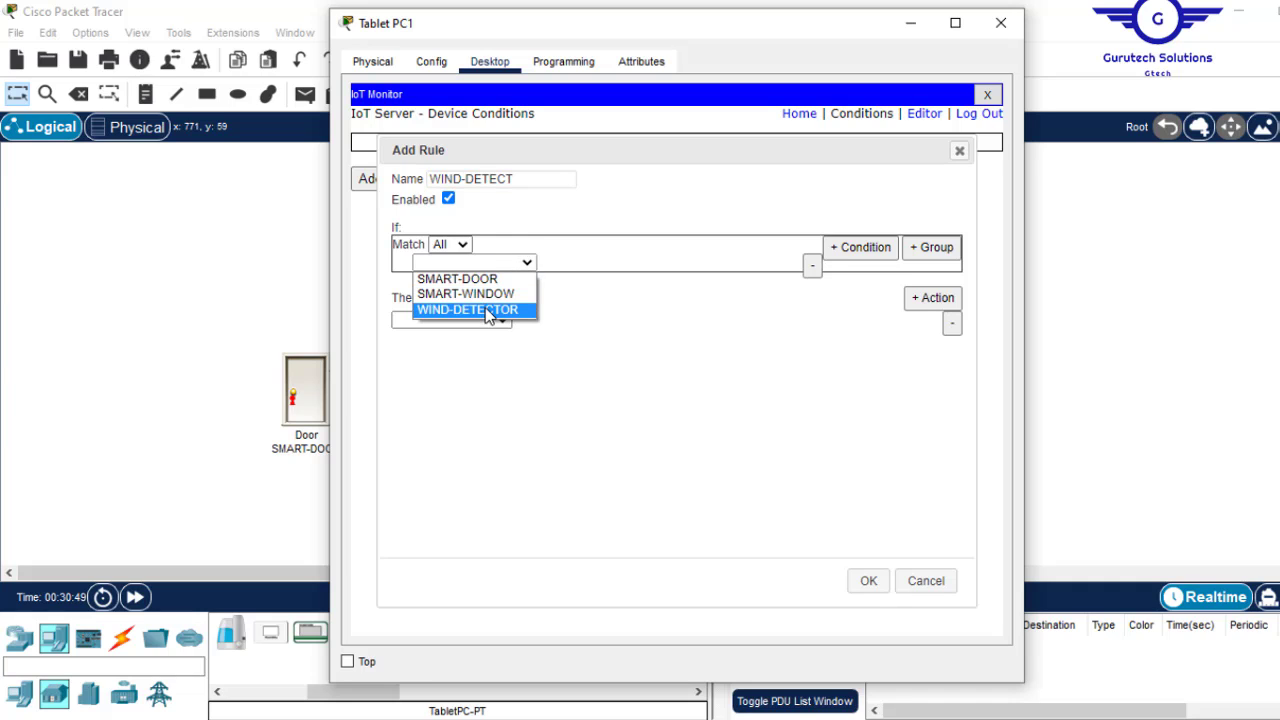
{"action": "left_click", "coordinate": [489, 310]}
{"action": "left_click", "coordinate": [570, 262]}
{"action": "left_click", "coordinate": [568, 282]}
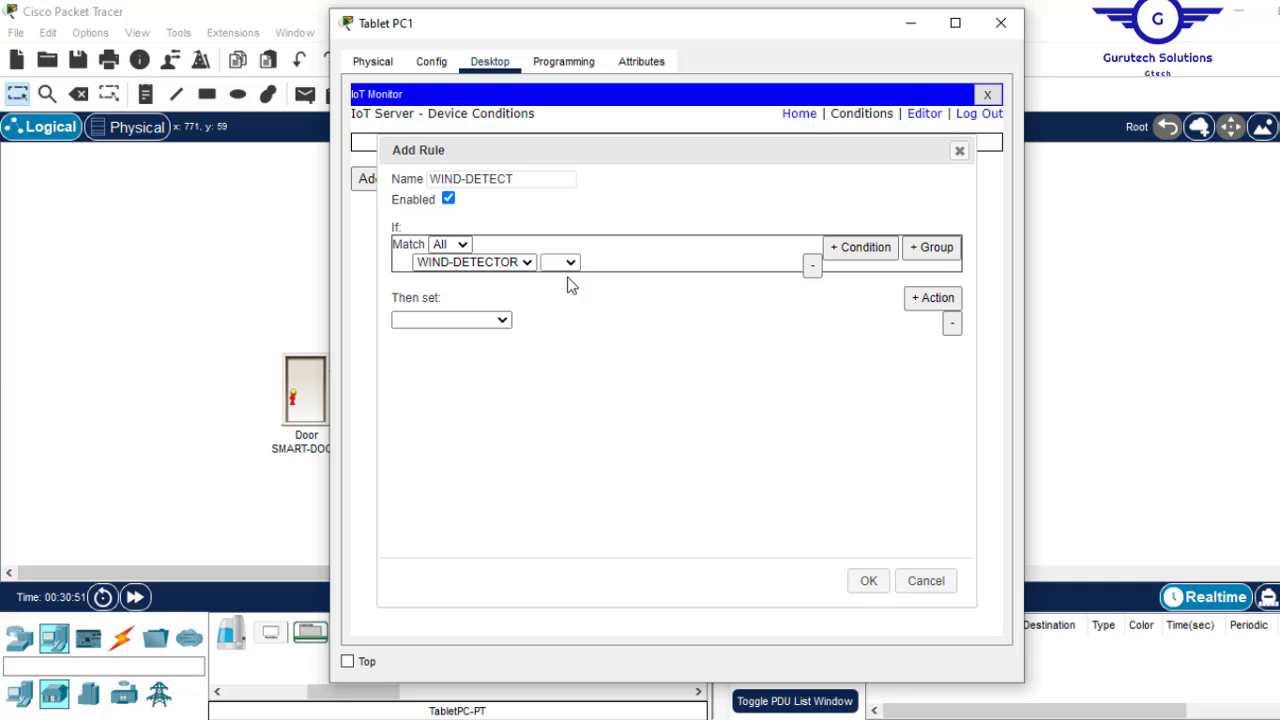
- Add actions locking SMART-DOOR and setting SMART-WINDOW On to false, then save the rule
{"action": "left_click", "coordinate": [490, 320]}
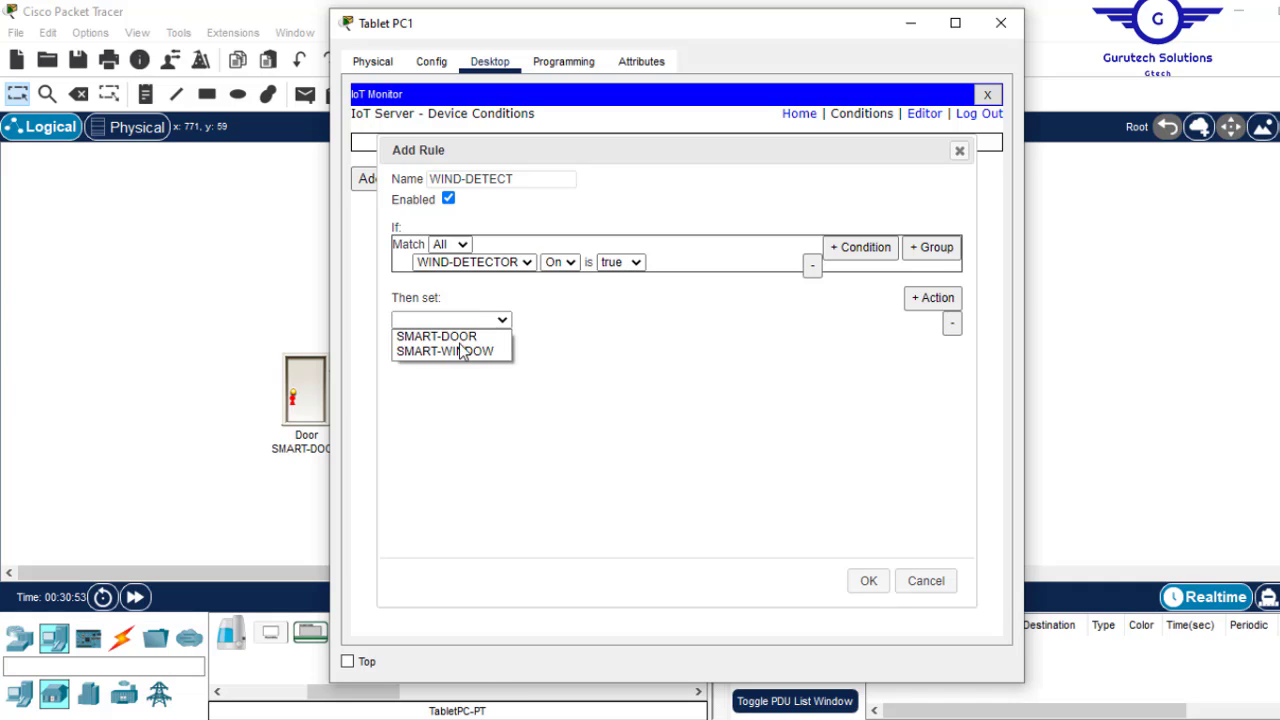
{"action": "left_click", "coordinate": [440, 337]}
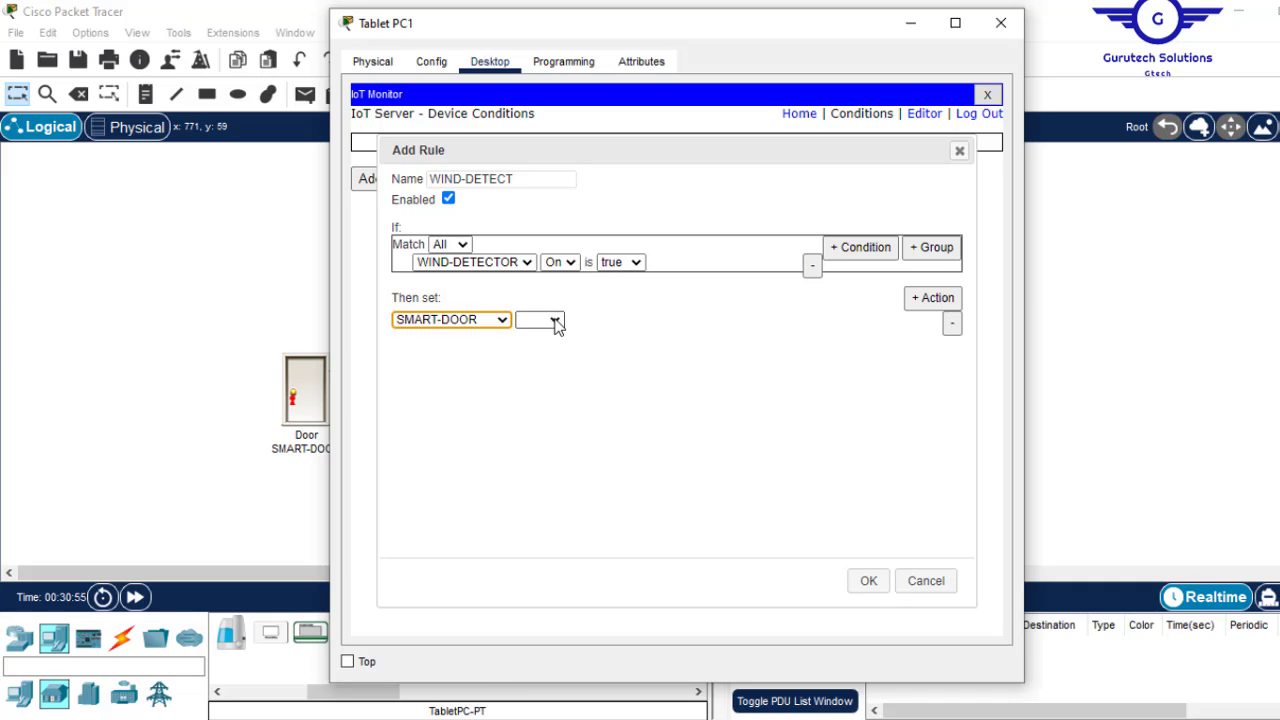
{"action": "left_click", "coordinate": [557, 322]}
{"action": "left_click", "coordinate": [533, 338]}
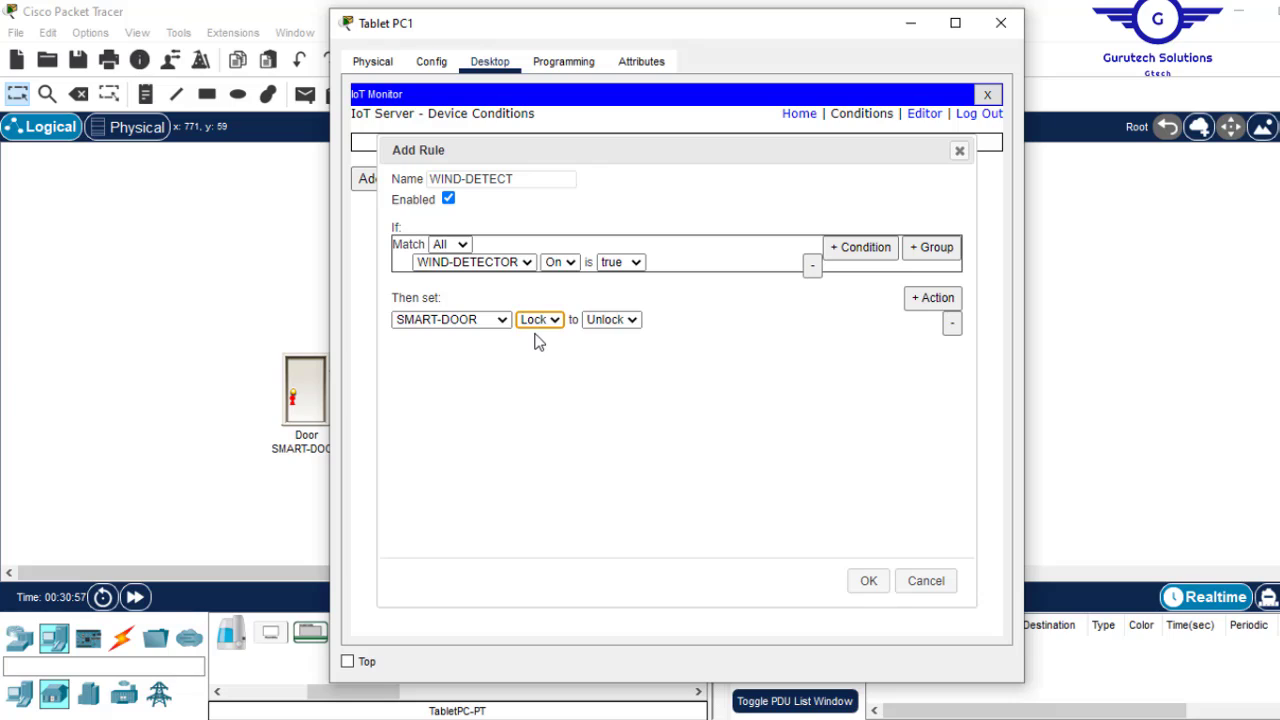
{"action": "left_click", "coordinate": [632, 322]}
{"action": "left_click", "coordinate": [922, 300]}
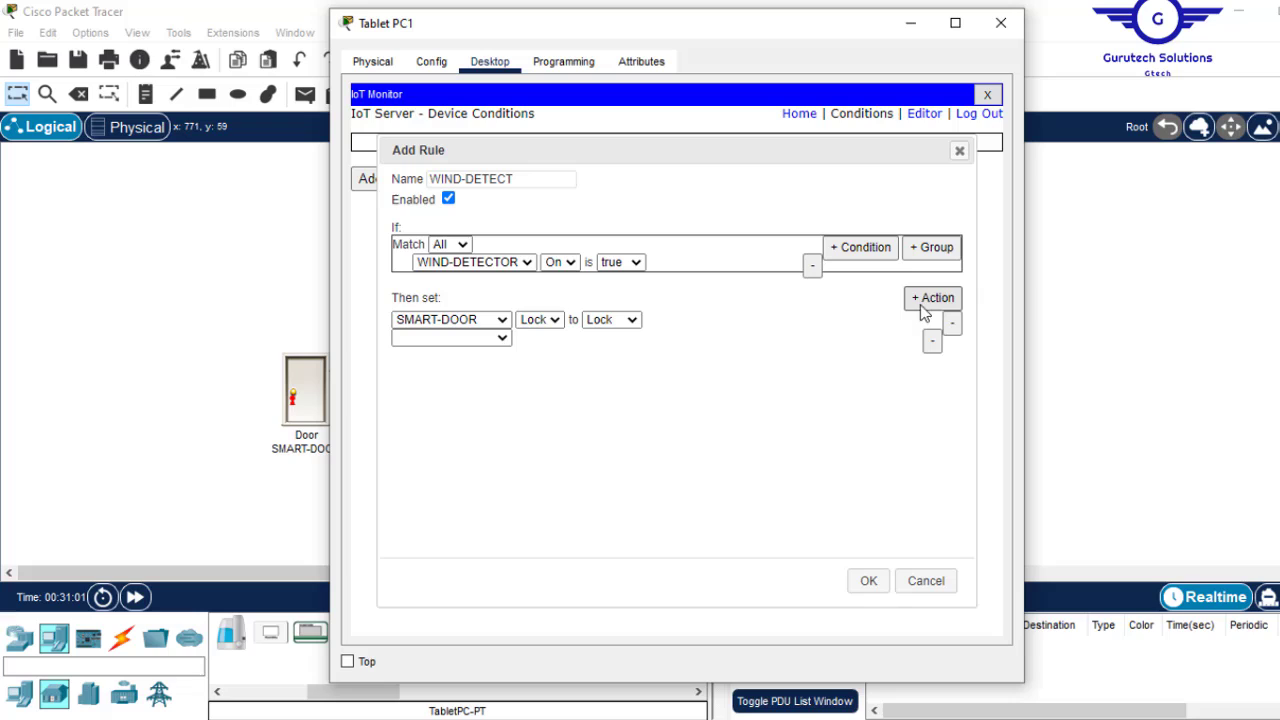
{"action": "left_click", "coordinate": [490, 337]}
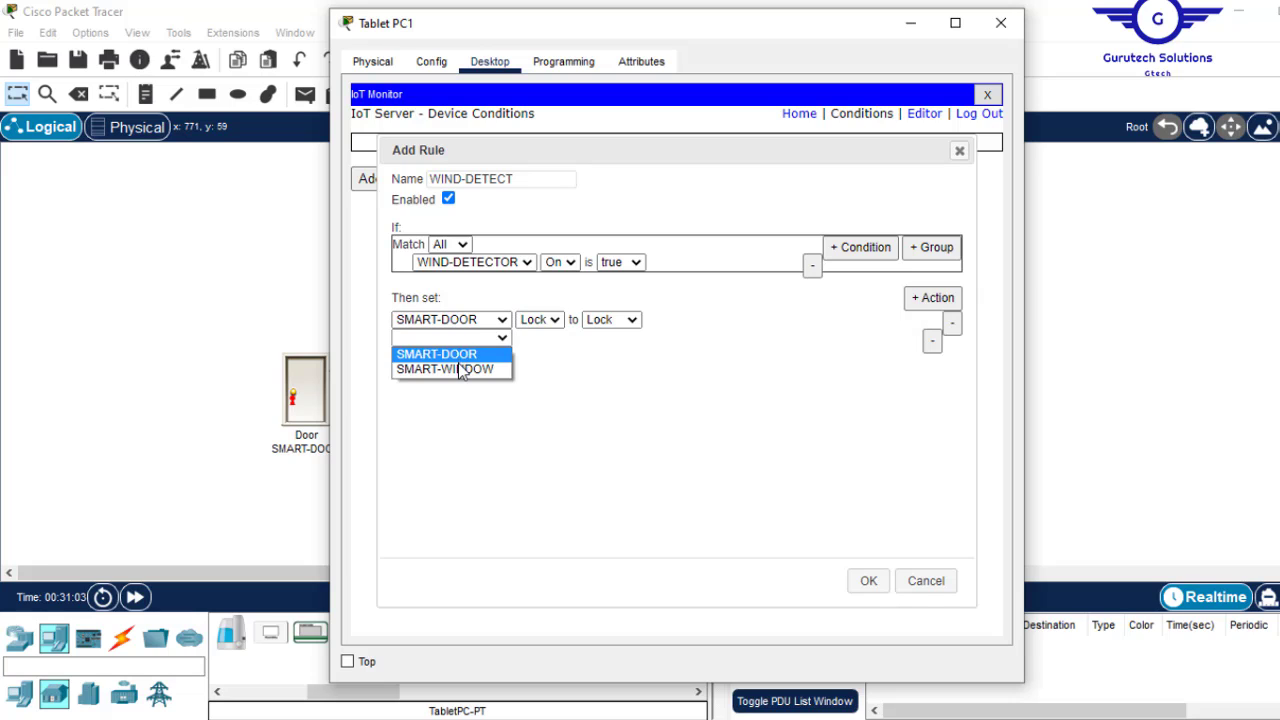
{"action": "left_click", "coordinate": [458, 369]}
{"action": "left_click", "coordinate": [540, 340]}
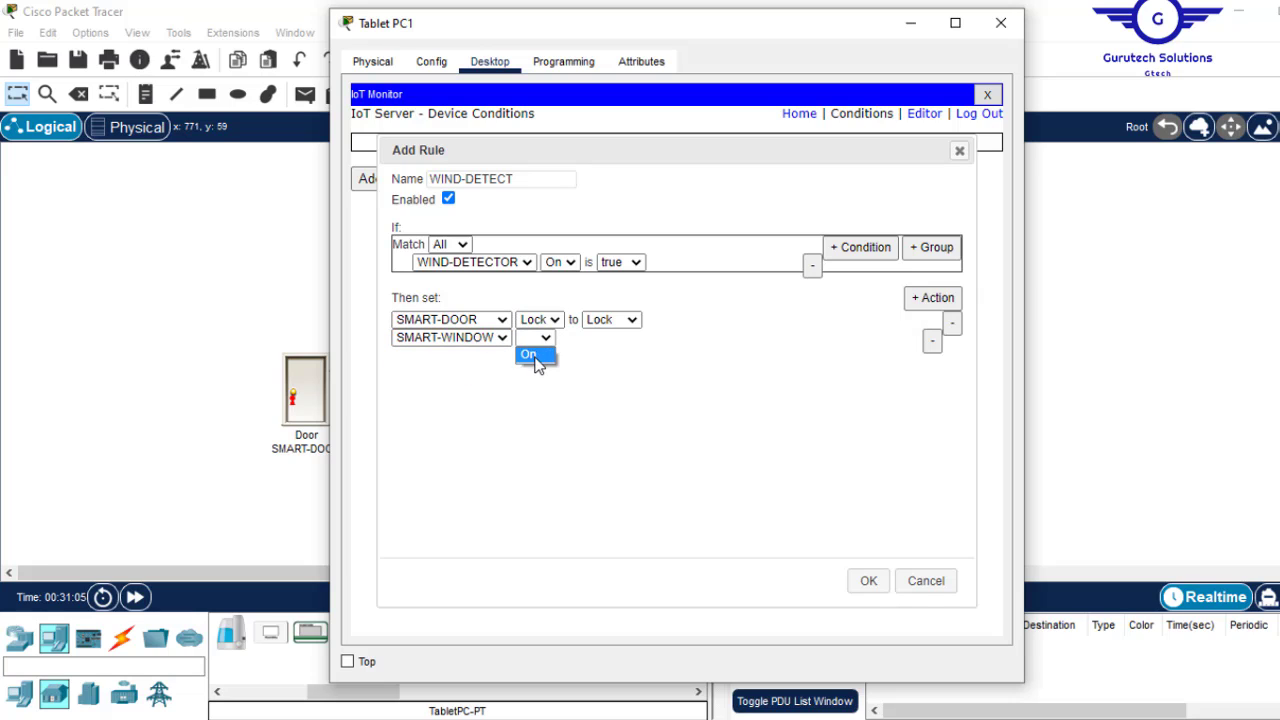
{"action": "left_click", "coordinate": [534, 362]}
{"action": "left_click", "coordinate": [607, 339]}
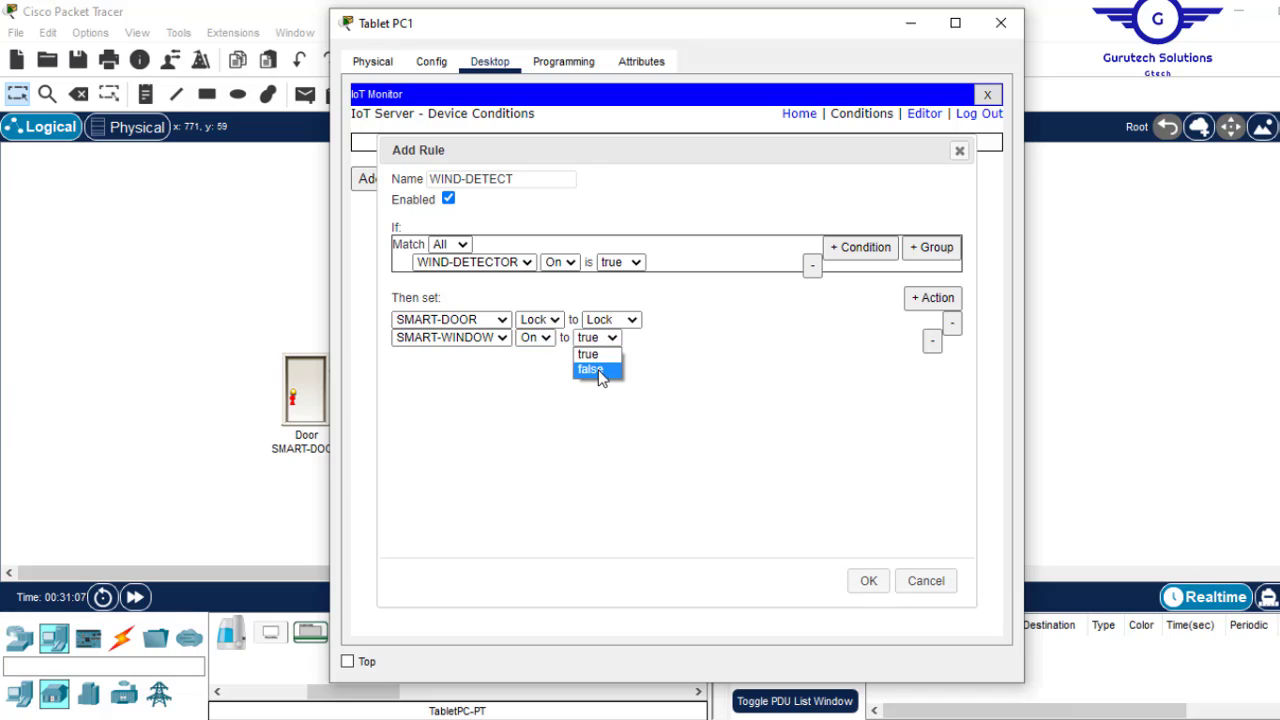
{"action": "left_click", "coordinate": [868, 584]}
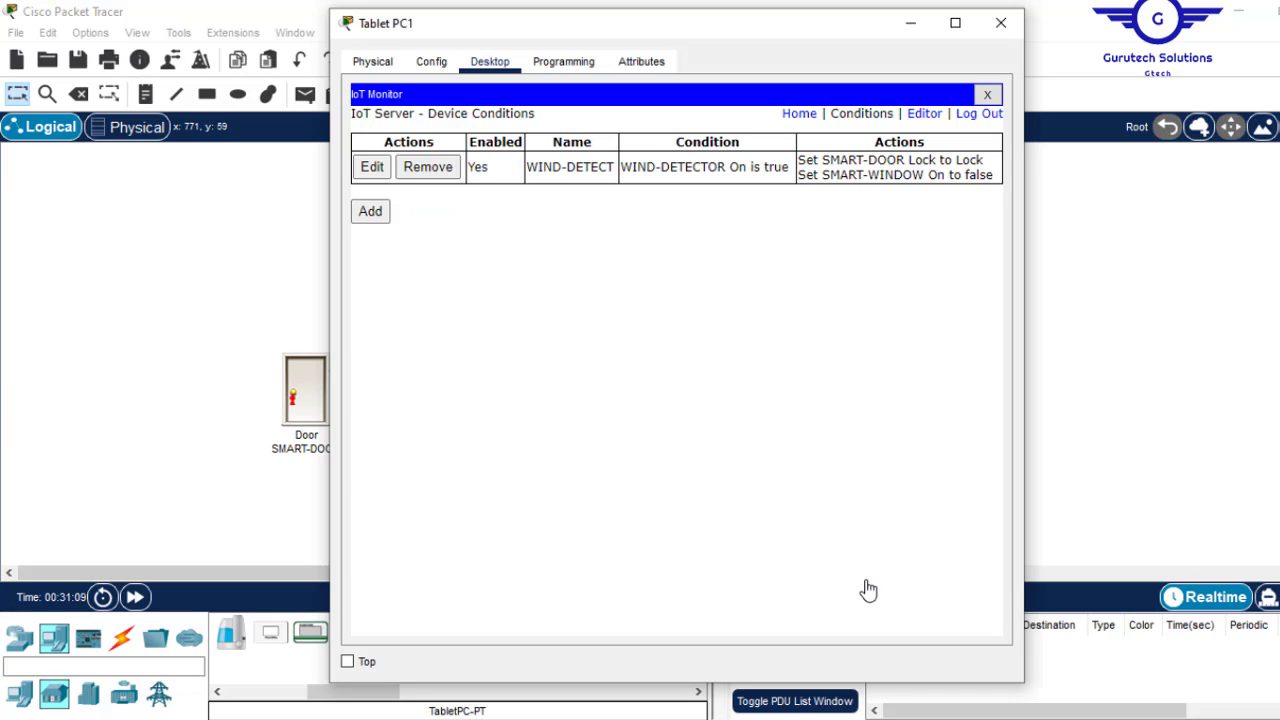
- Start a rule named NOWIND with condition WIND-DETECTOR On is false
{"action": "left_click", "coordinate": [376, 220]}
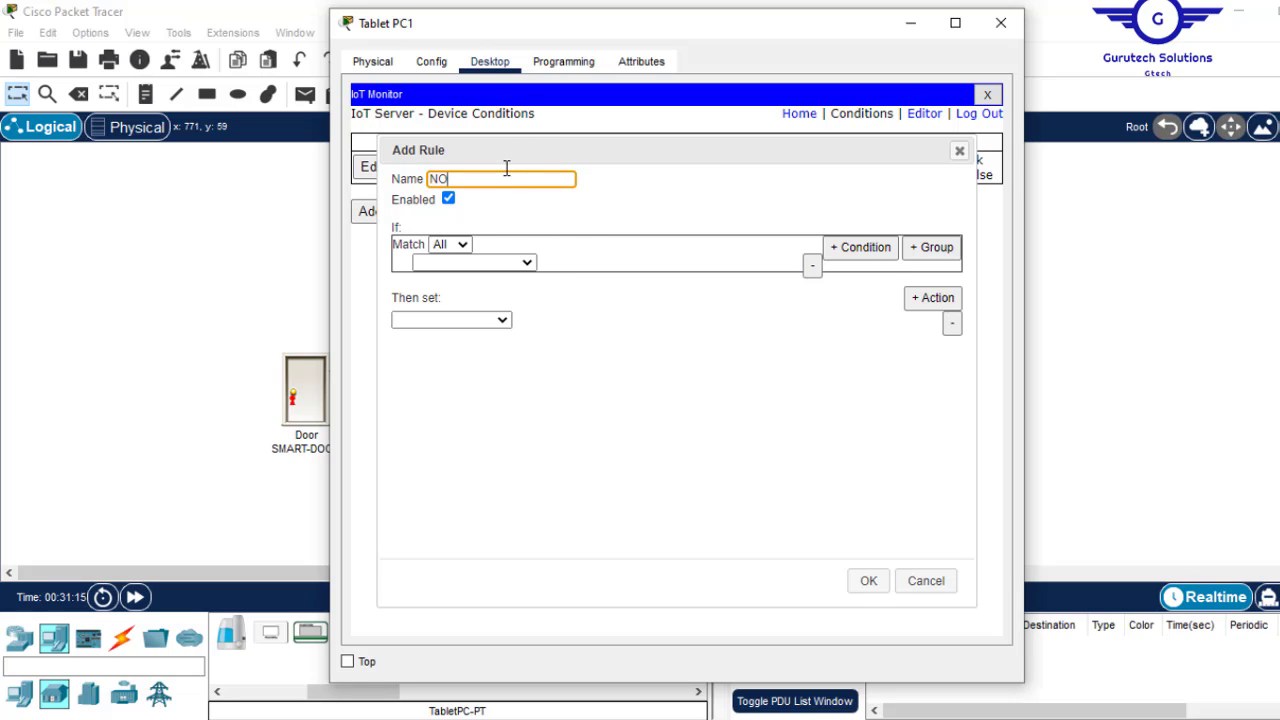
{"action": "type", "text": "NOWIND"}
{"action": "left_click", "coordinate": [514, 262]}
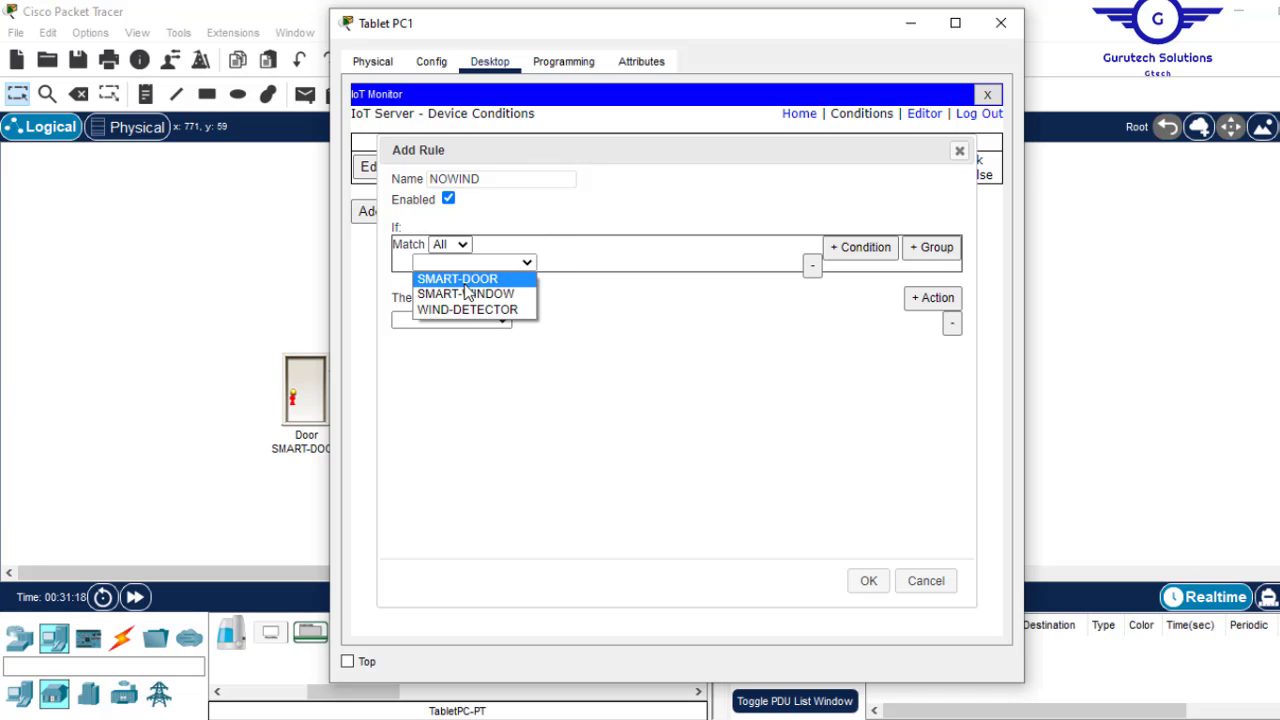
{"action": "left_click", "coordinate": [473, 310]}
{"action": "left_click", "coordinate": [564, 266]}
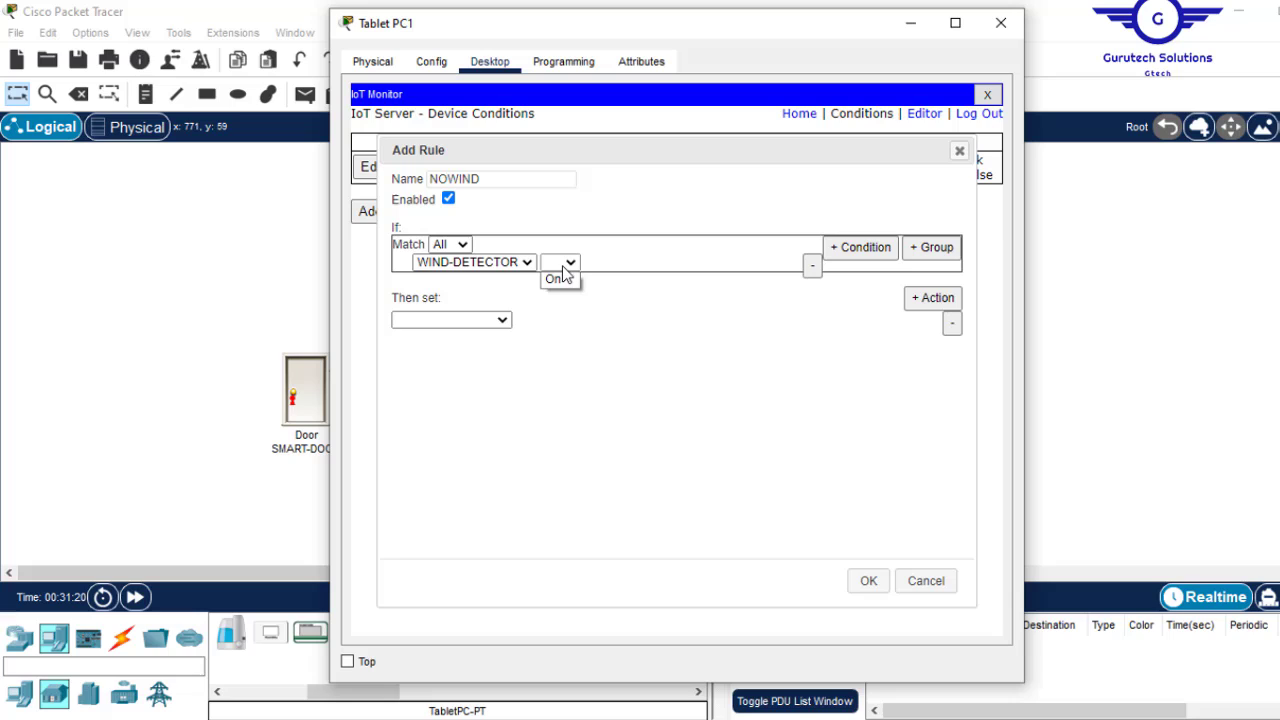
{"action": "left_click", "coordinate": [562, 282]}
{"action": "left_click", "coordinate": [633, 263]}
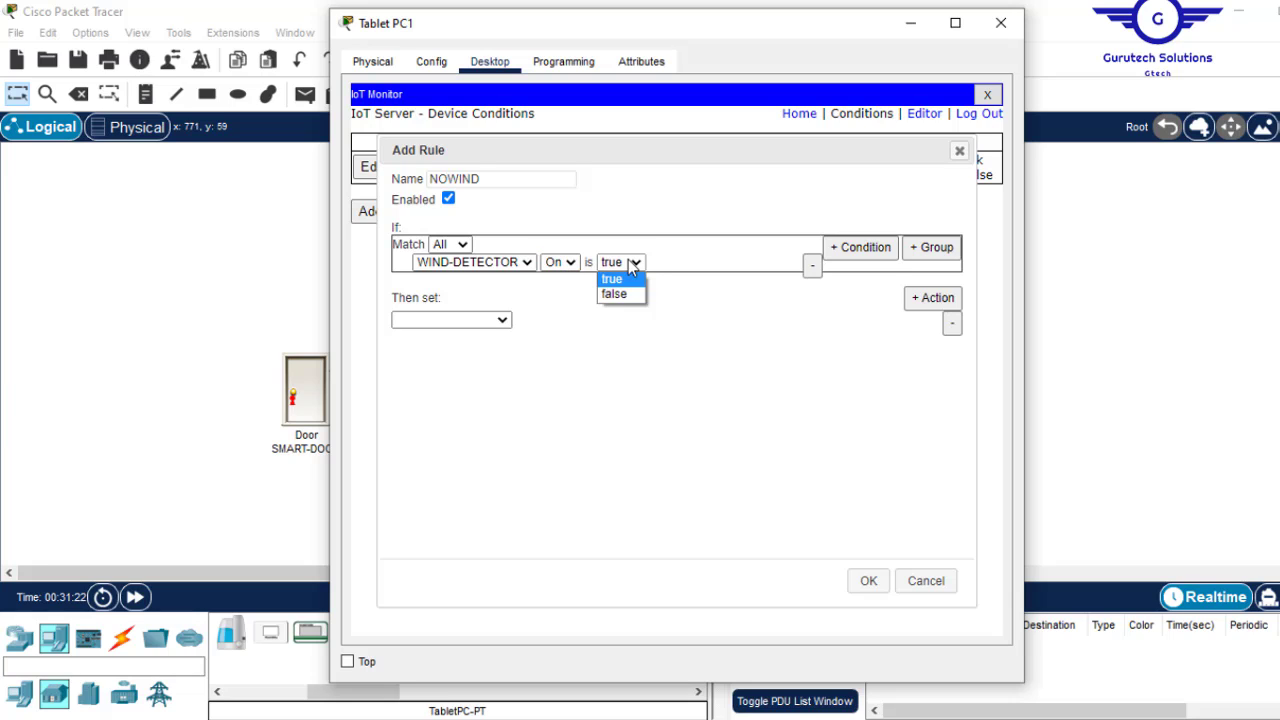
{"action": "left_click", "coordinate": [614, 294]}
- Add actions unlocking SMART-DOOR and setting SMART-WINDOW On to true, then save the rule
{"action": "left_click", "coordinate": [475, 322]}
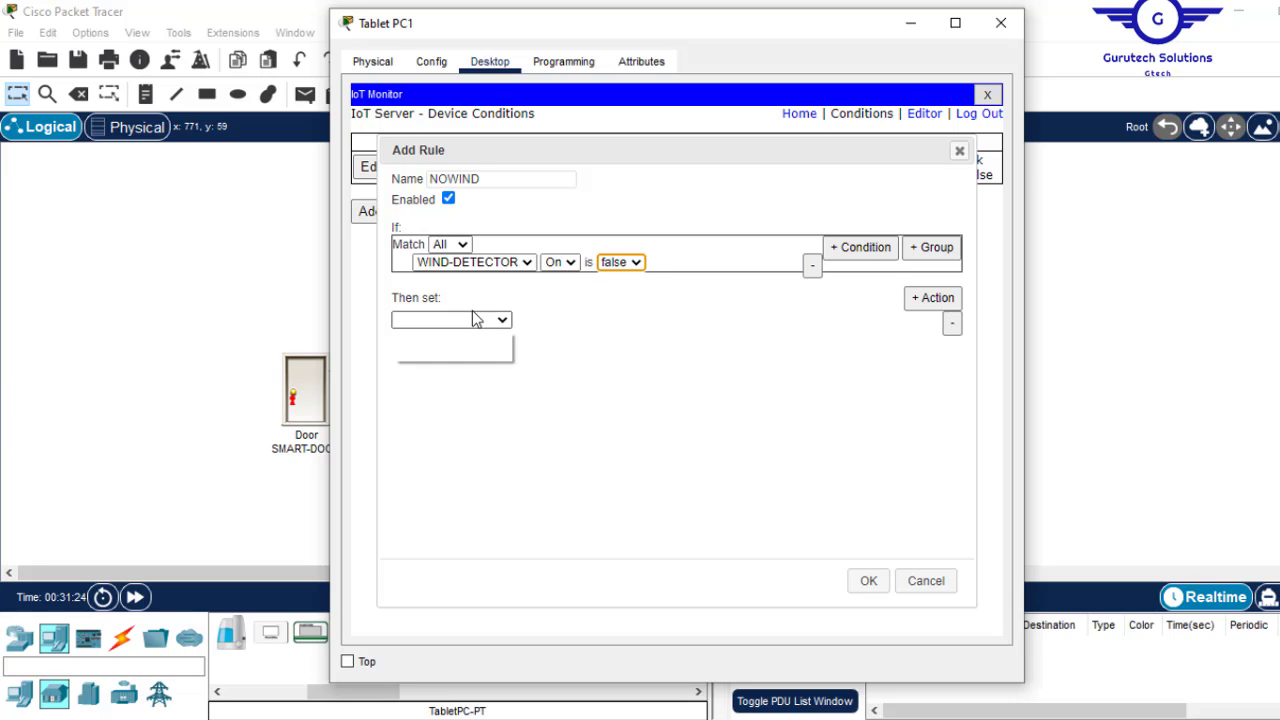
{"action": "left_click", "coordinate": [466, 335]}
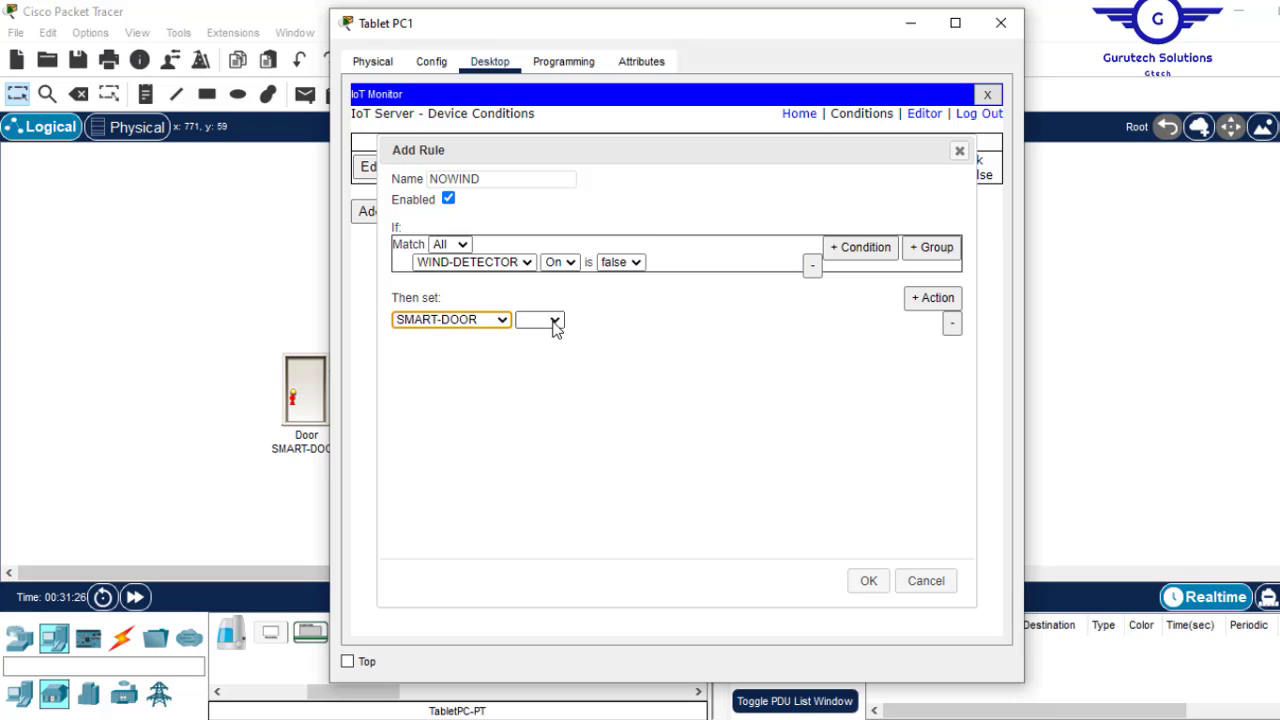
{"action": "left_click", "coordinate": [553, 321]}
{"action": "left_click", "coordinate": [543, 339]}
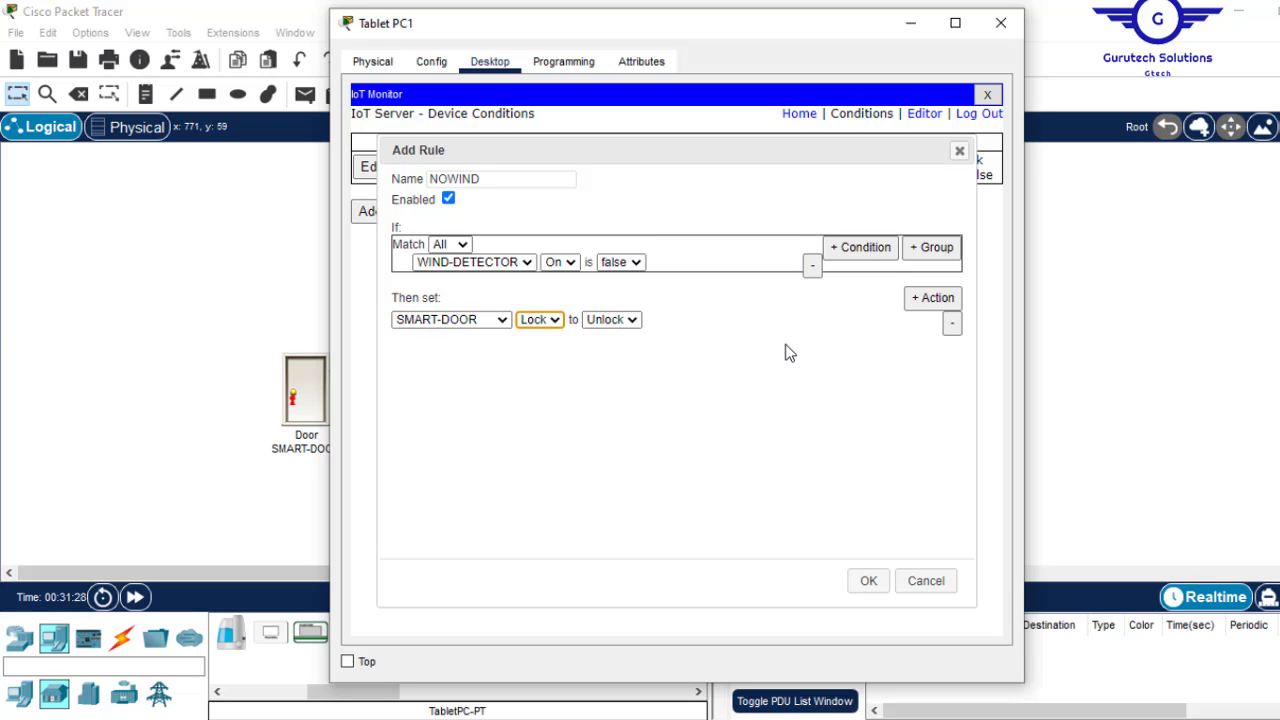
{"action": "left_click", "coordinate": [915, 300]}
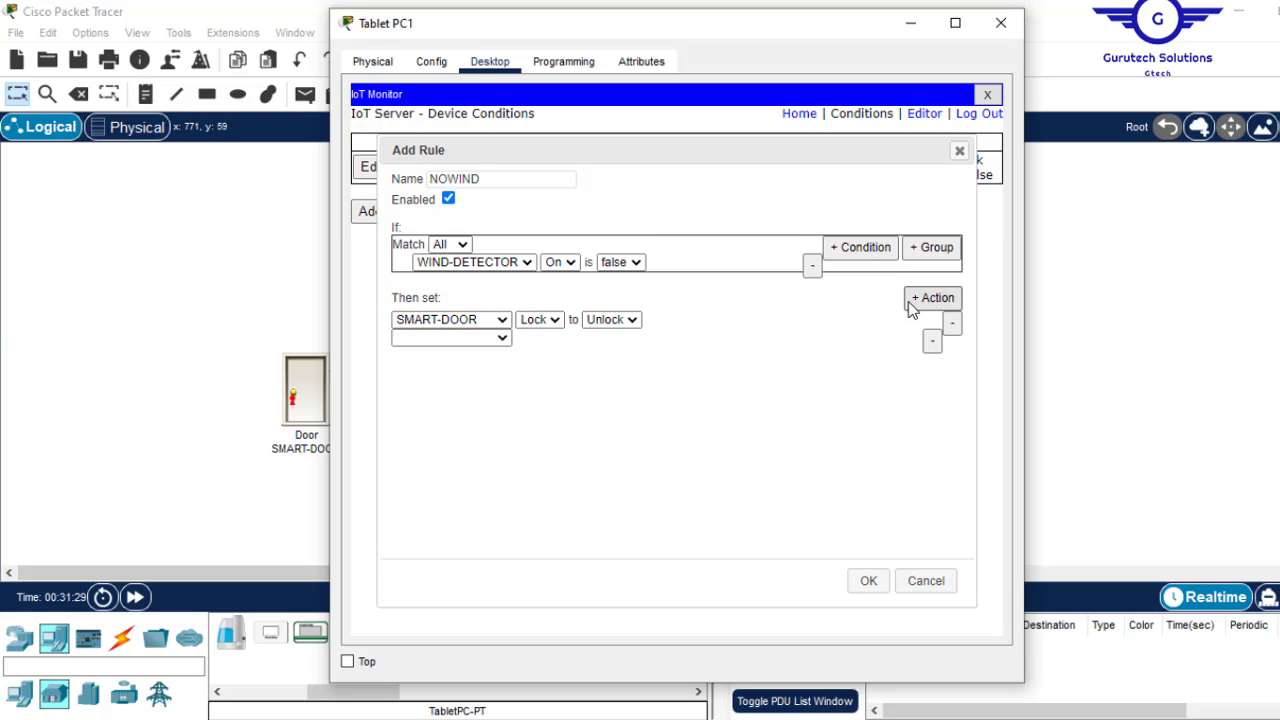
{"action": "left_click", "coordinate": [500, 340]}
{"action": "left_click", "coordinate": [466, 368]}
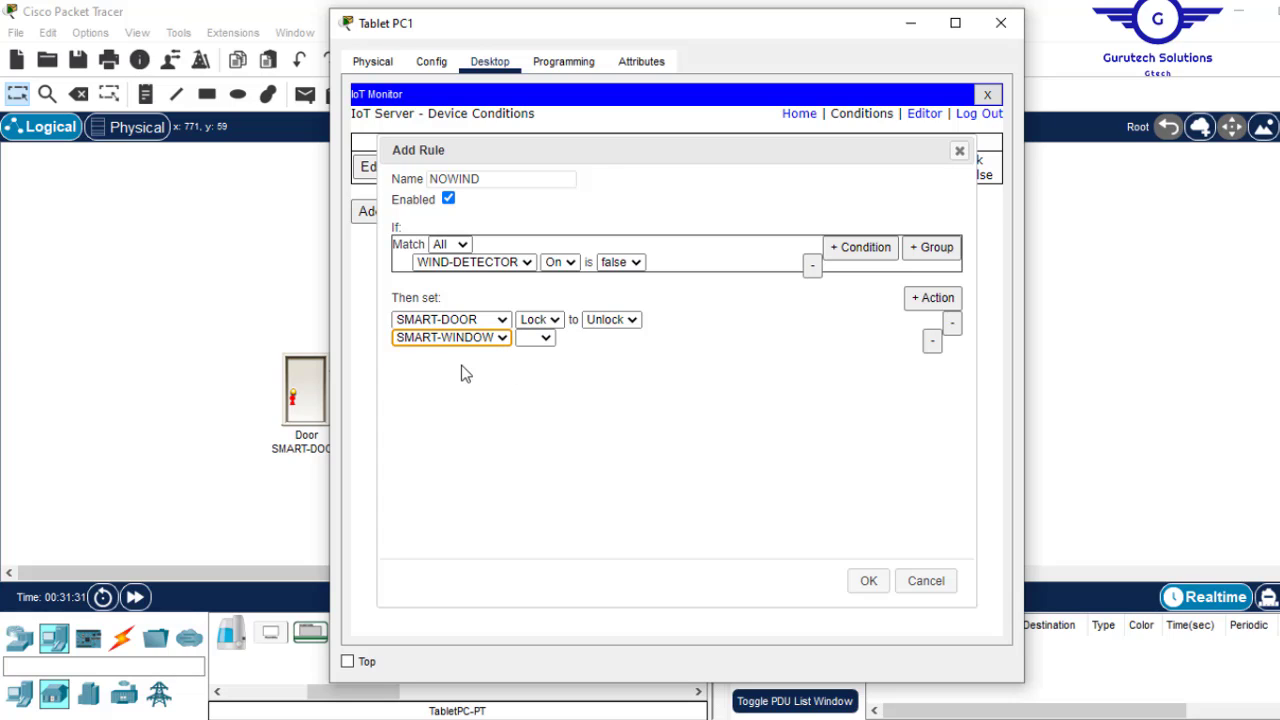
{"action": "left_click", "coordinate": [540, 338]}
{"action": "left_click", "coordinate": [532, 355]}
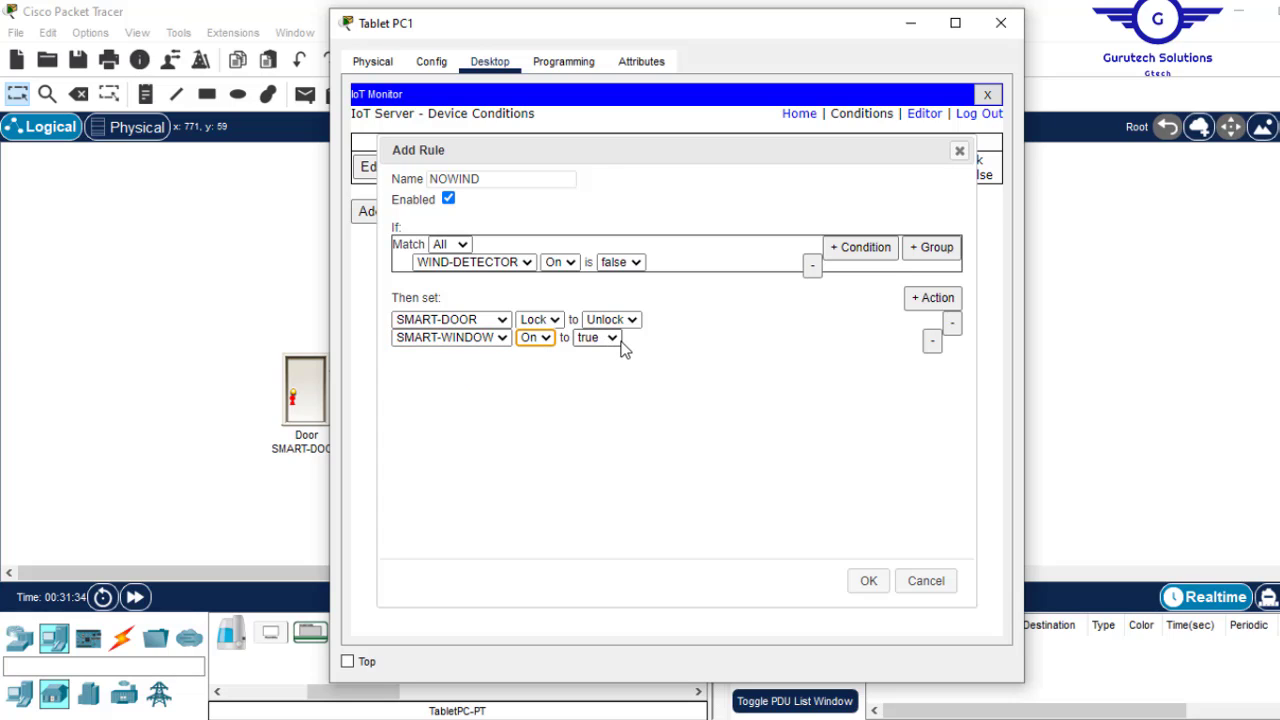
{"action": "left_click", "coordinate": [868, 583]}
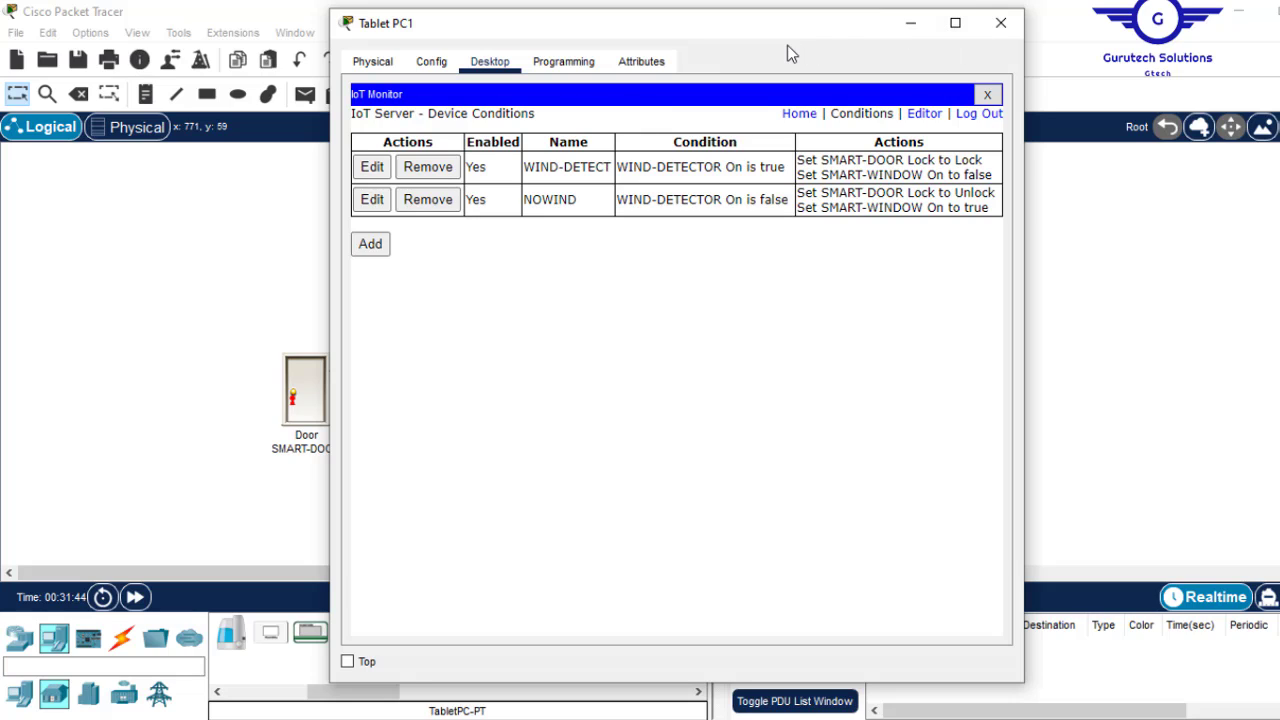
- In the IoT Monitor device list, unlock SMART-DOOR and expand WIND-DETECTOR and SMART-WINDOW
{"action": "left_click", "coordinate": [914, 28]}
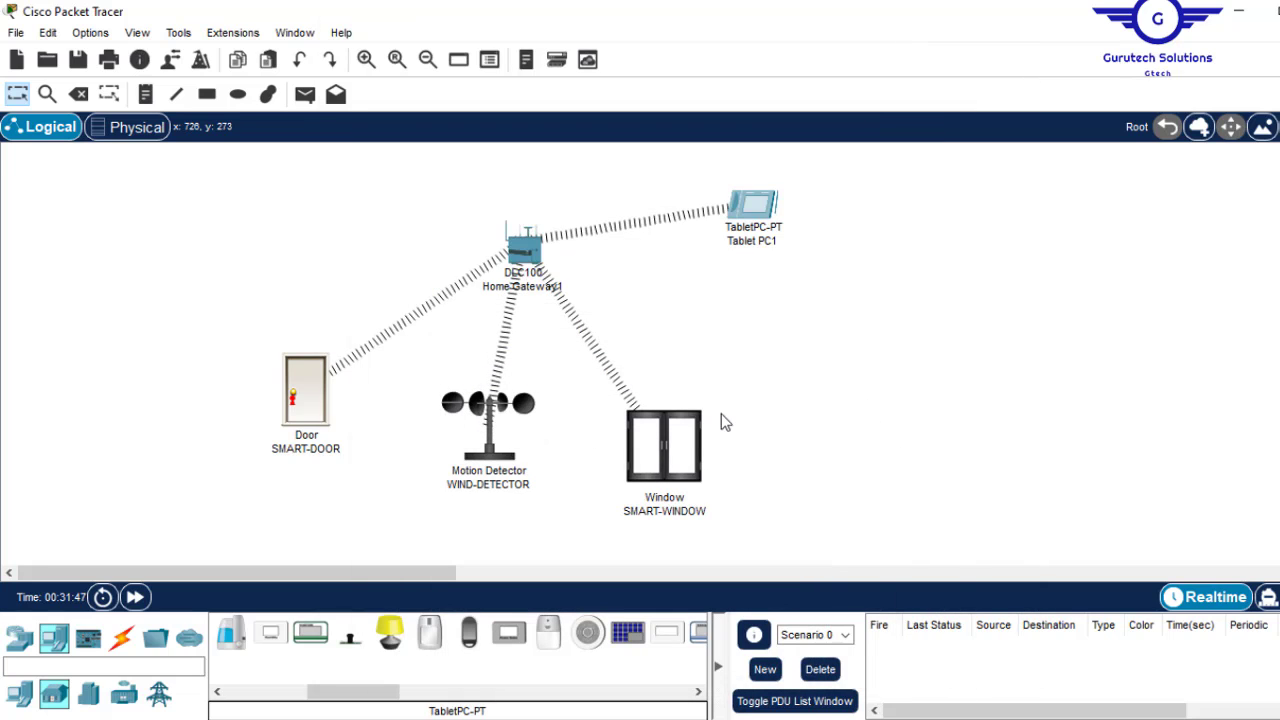
{"action": "left_click", "coordinate": [752, 204]}
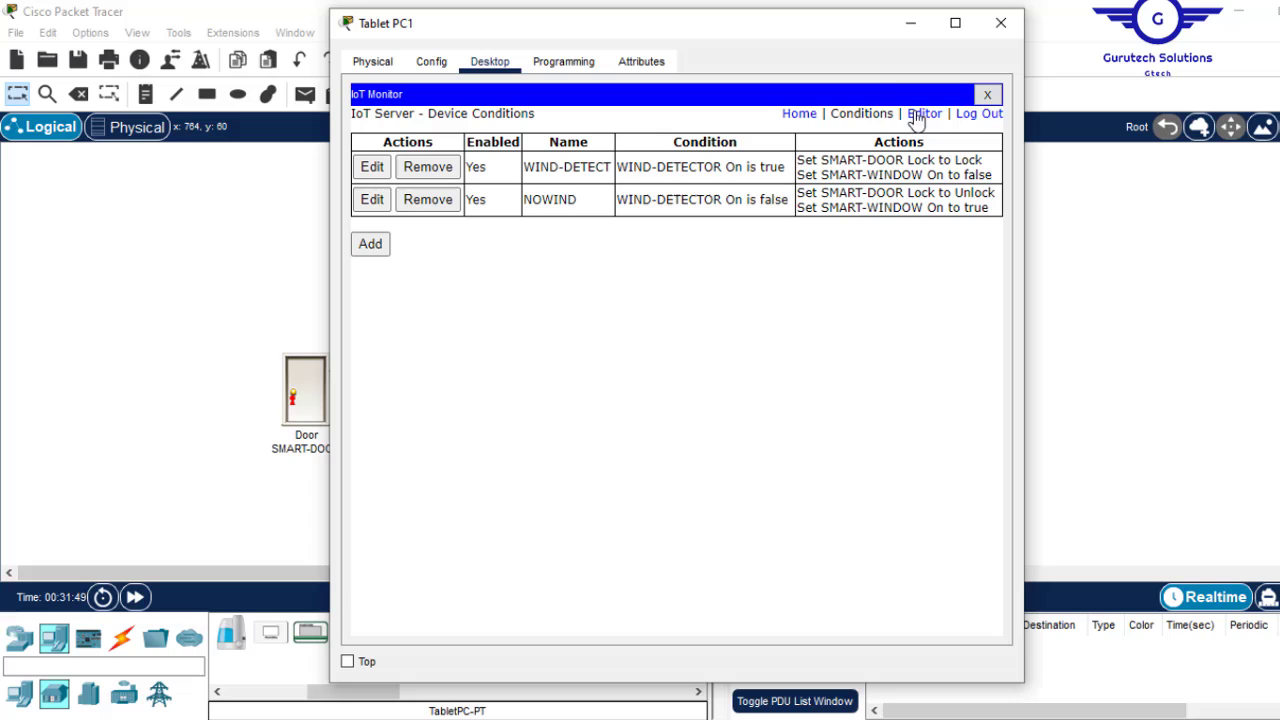
{"action": "left_click", "coordinate": [790, 115]}
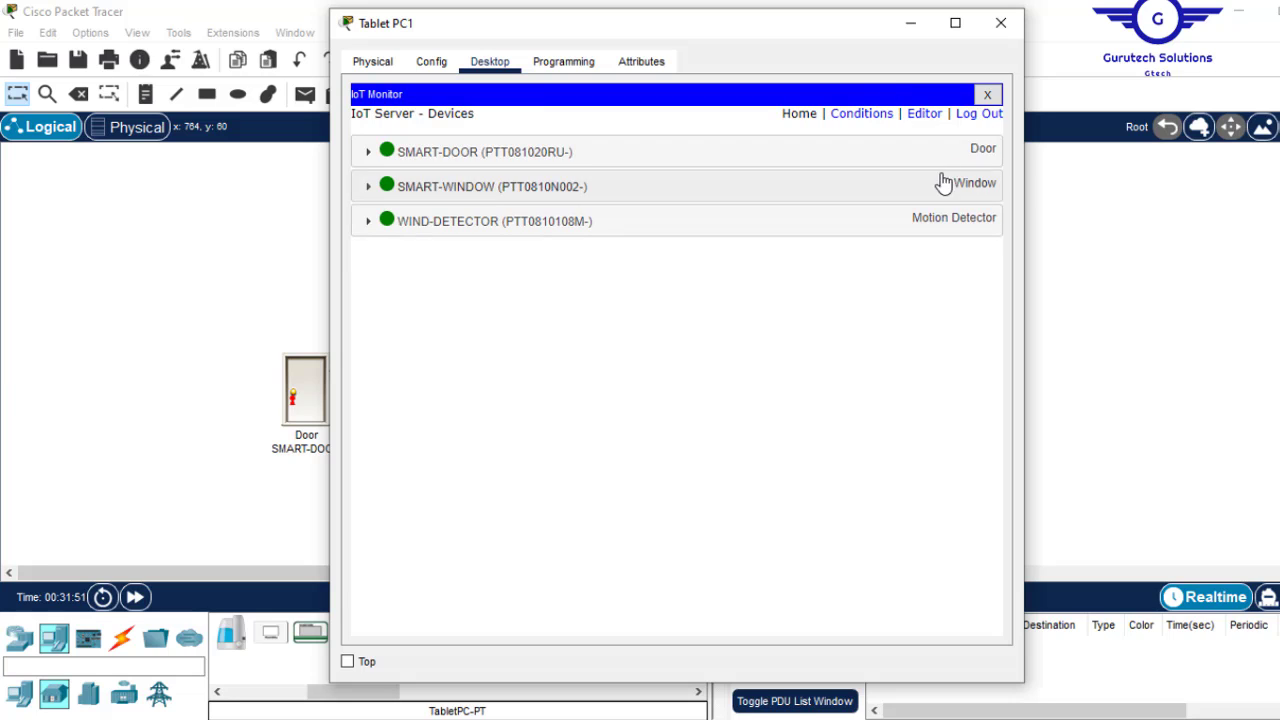
{"action": "left_click", "coordinate": [949, 152]}
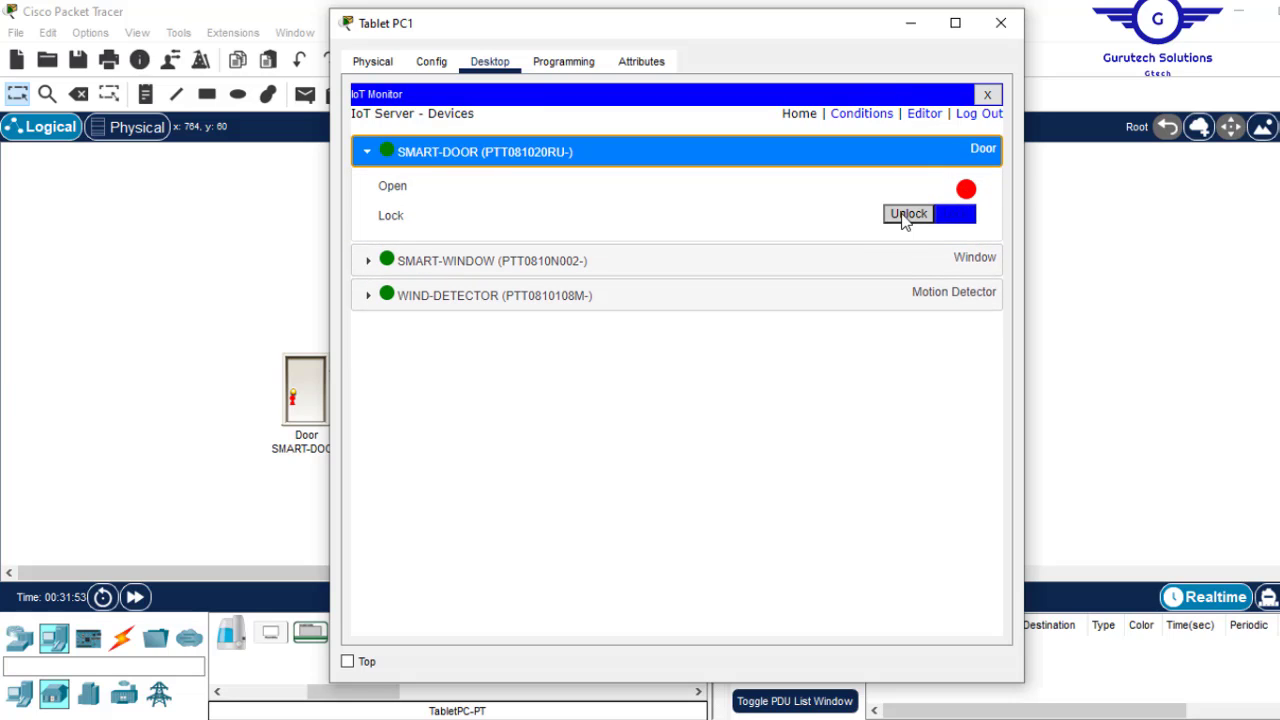
{"action": "left_click", "coordinate": [904, 217]}
{"action": "left_click", "coordinate": [928, 307]}
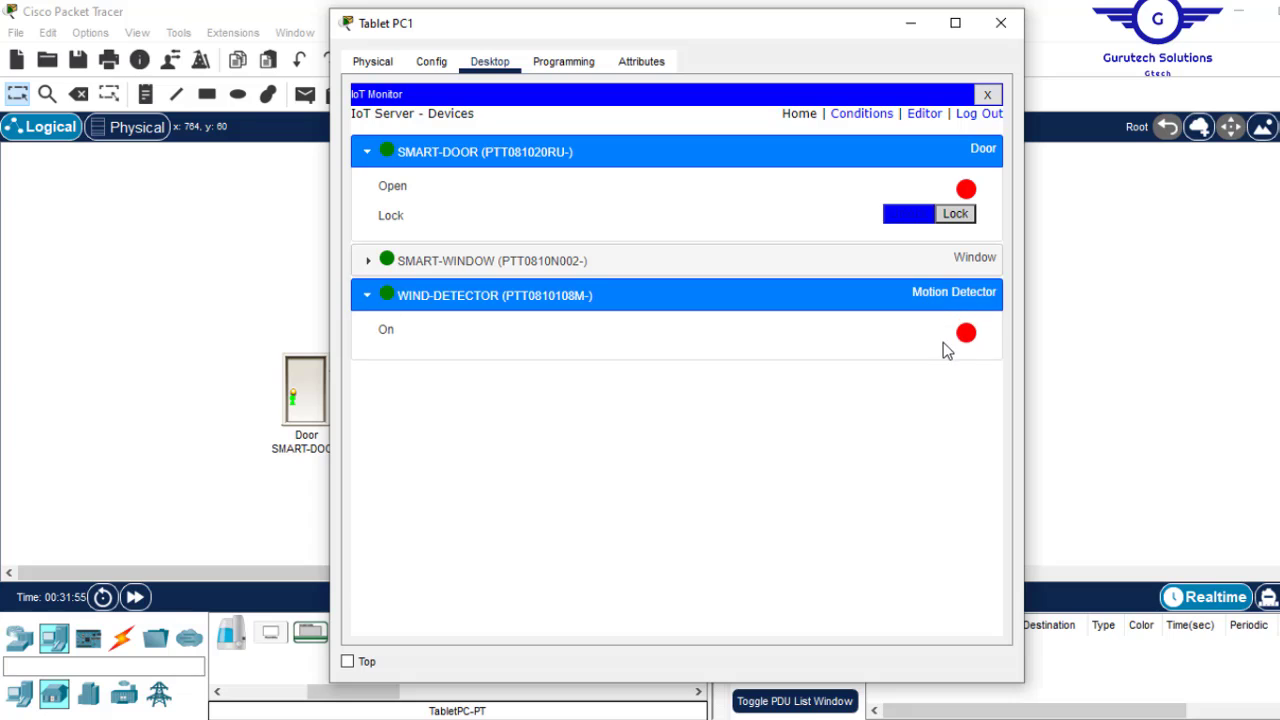
{"action": "left_click", "coordinate": [951, 263]}
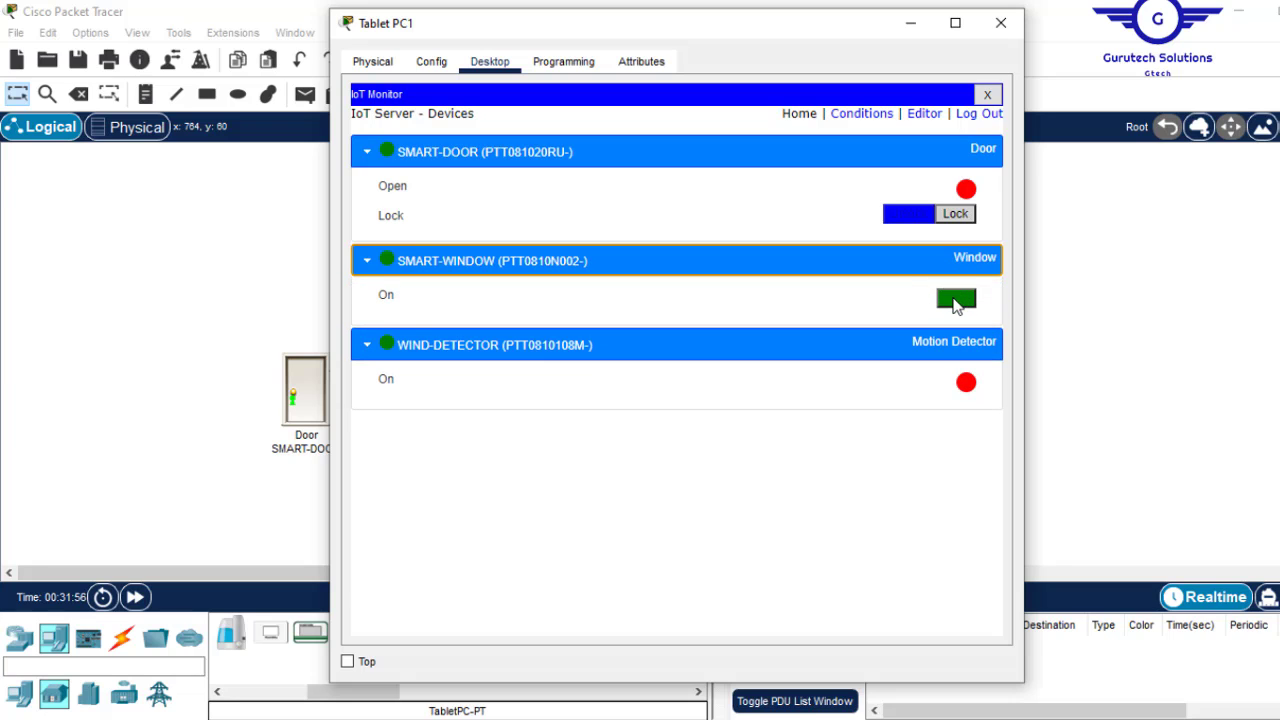
- Move the tablet window aside and line up the wind detector and window beside the door
{"action": "left_click_drag", "start_coordinate": [774, 30], "coordinate": [1134, 19]}
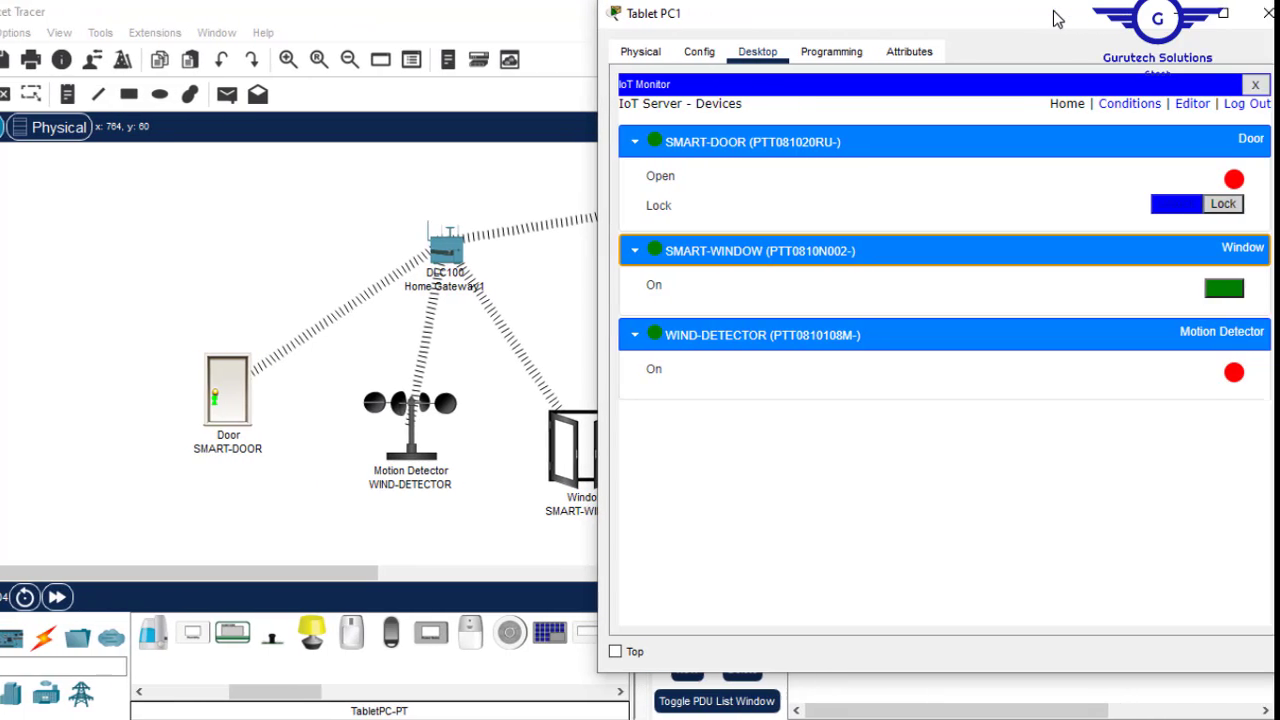
{"action": "left_click_drag", "start_coordinate": [396, 410], "coordinate": [323, 410]}
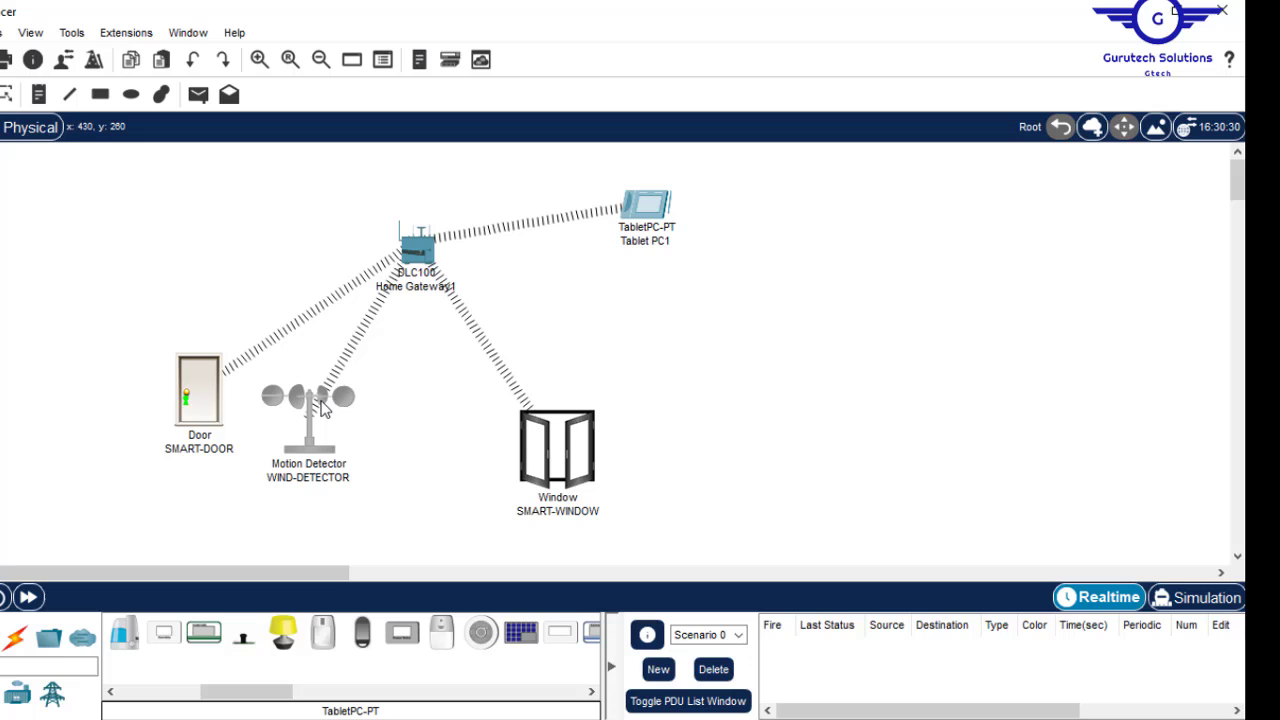
{"action": "left_click_drag", "start_coordinate": [557, 445], "coordinate": [422, 415]}
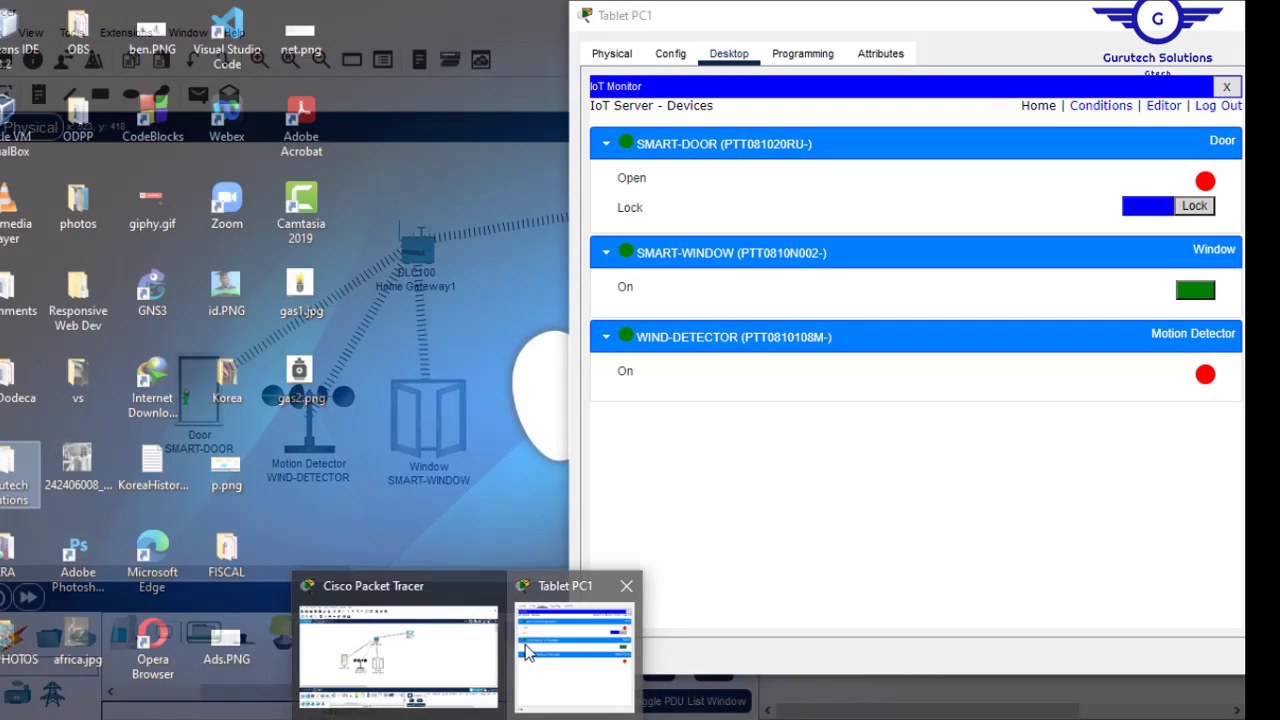
{"action": "left_click", "coordinate": [571, 651]}
{"action": "left_click", "coordinate": [543, 549]}
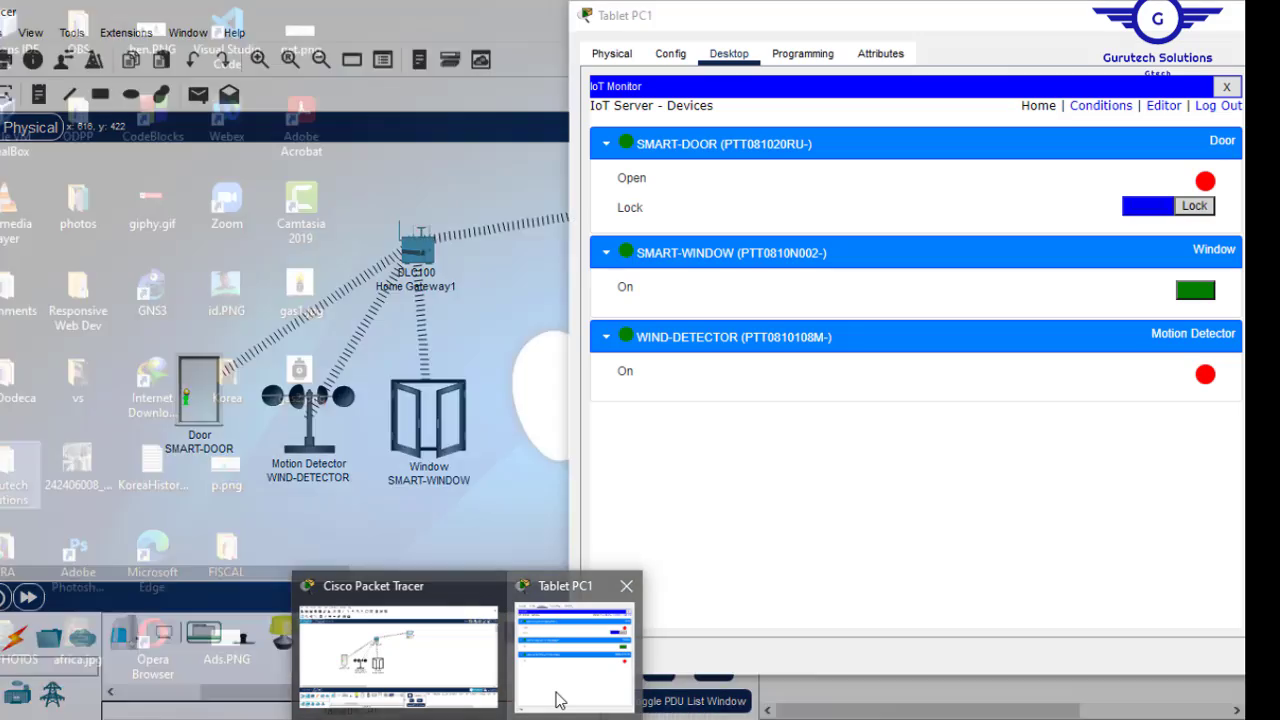
{"action": "left_click", "coordinate": [563, 685]}
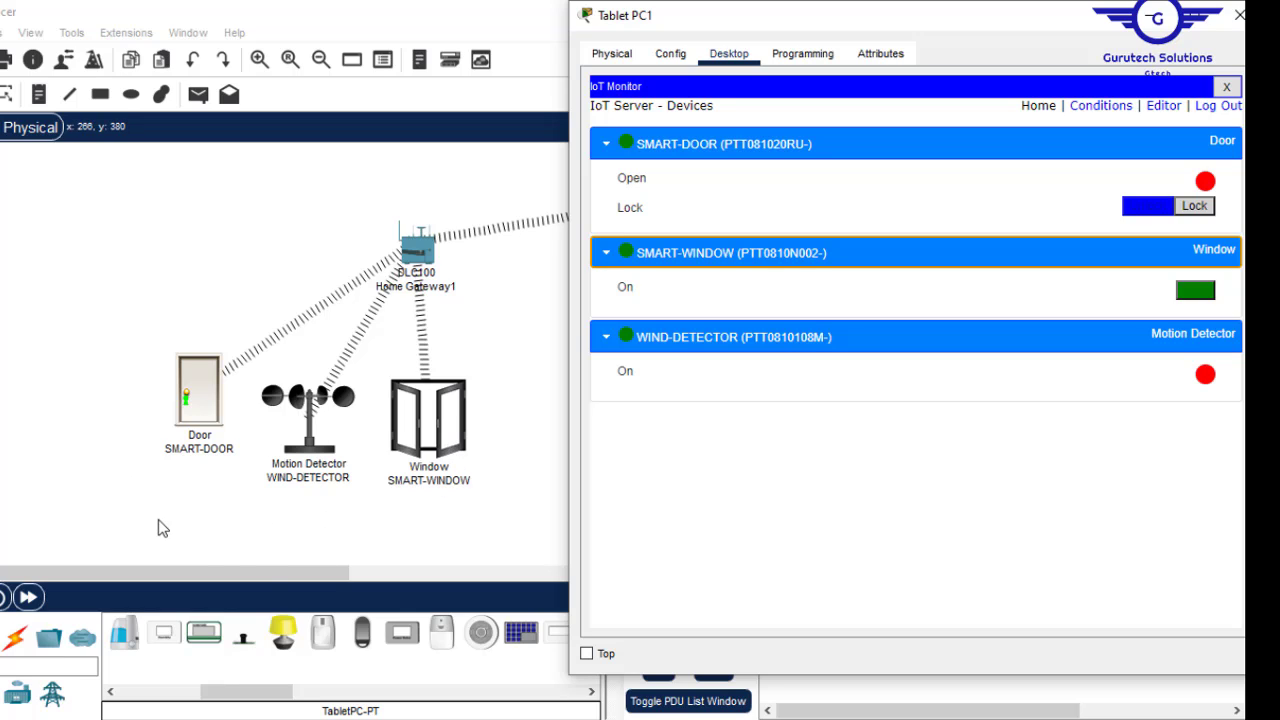
- Turn wind on to check the rules react, close the tablet, then stop the wind
{"action": "left_click", "coordinate": [308, 421], "text": "alt"}
{"action": "left_click", "coordinate": [300, 398], "text": "alt"}
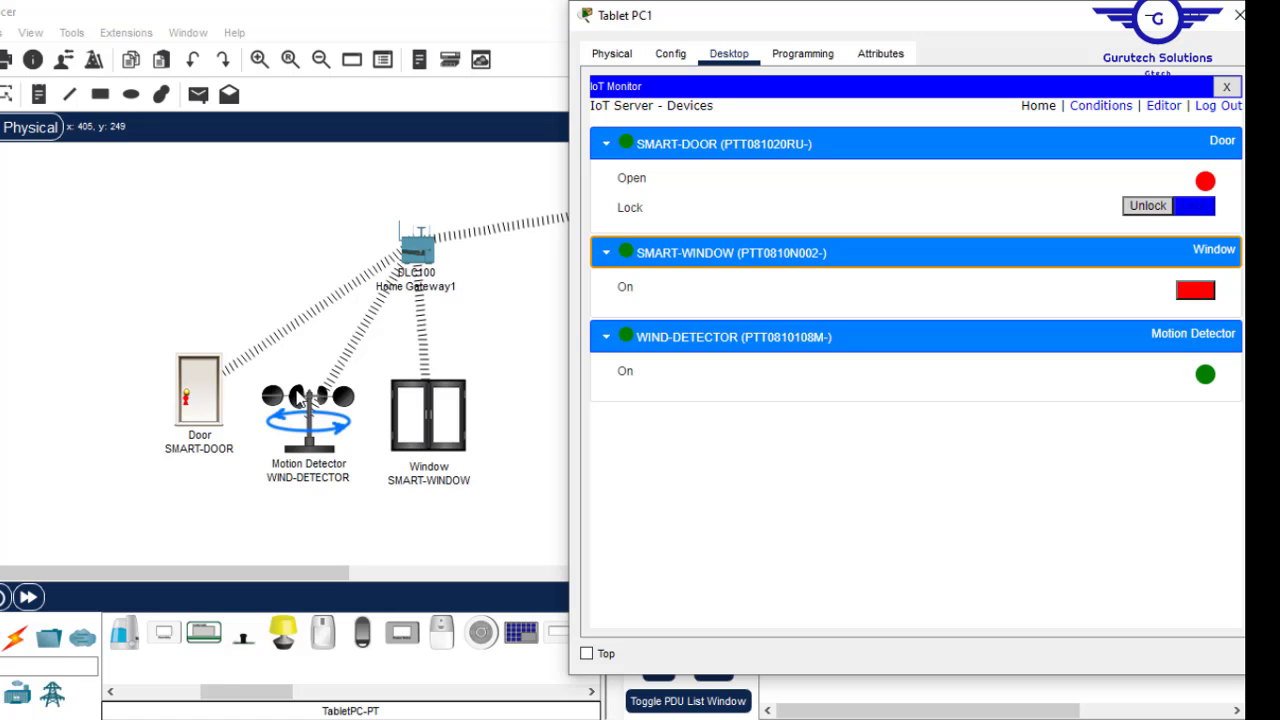
{"action": "left_click", "coordinate": [1238, 15]}
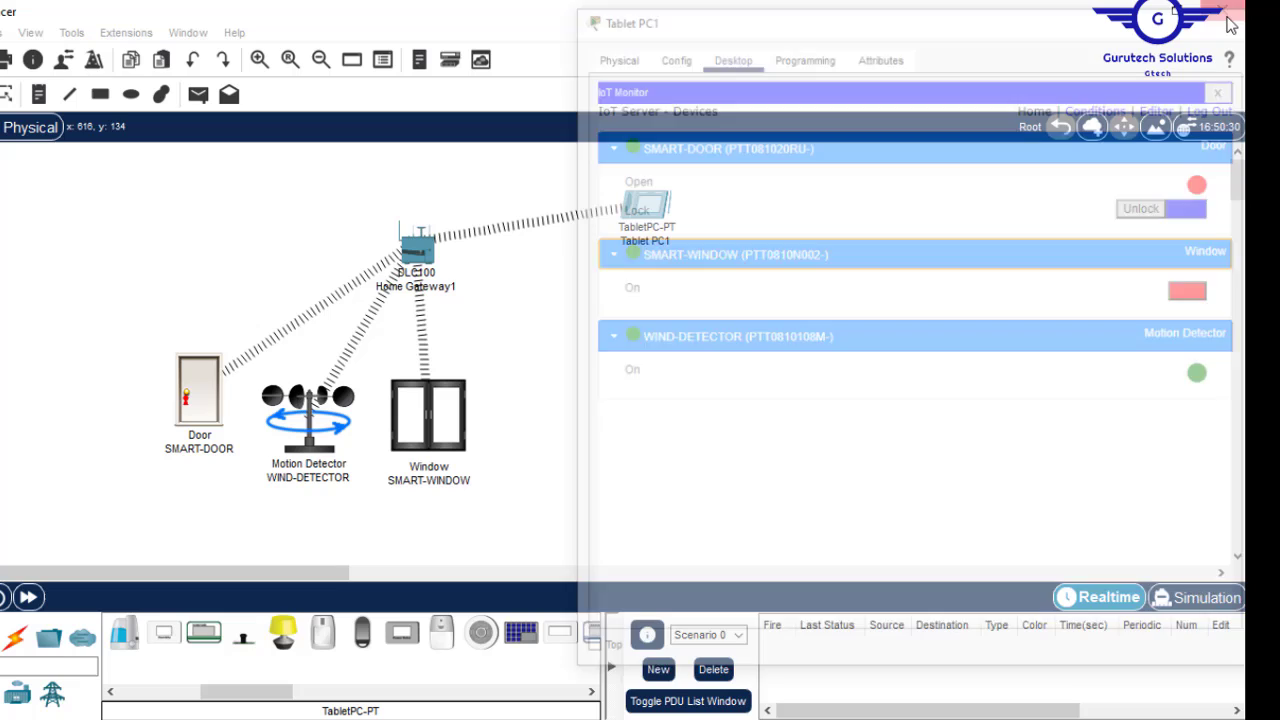
{"action": "left_click", "coordinate": [255, 445], "text": "alt"}
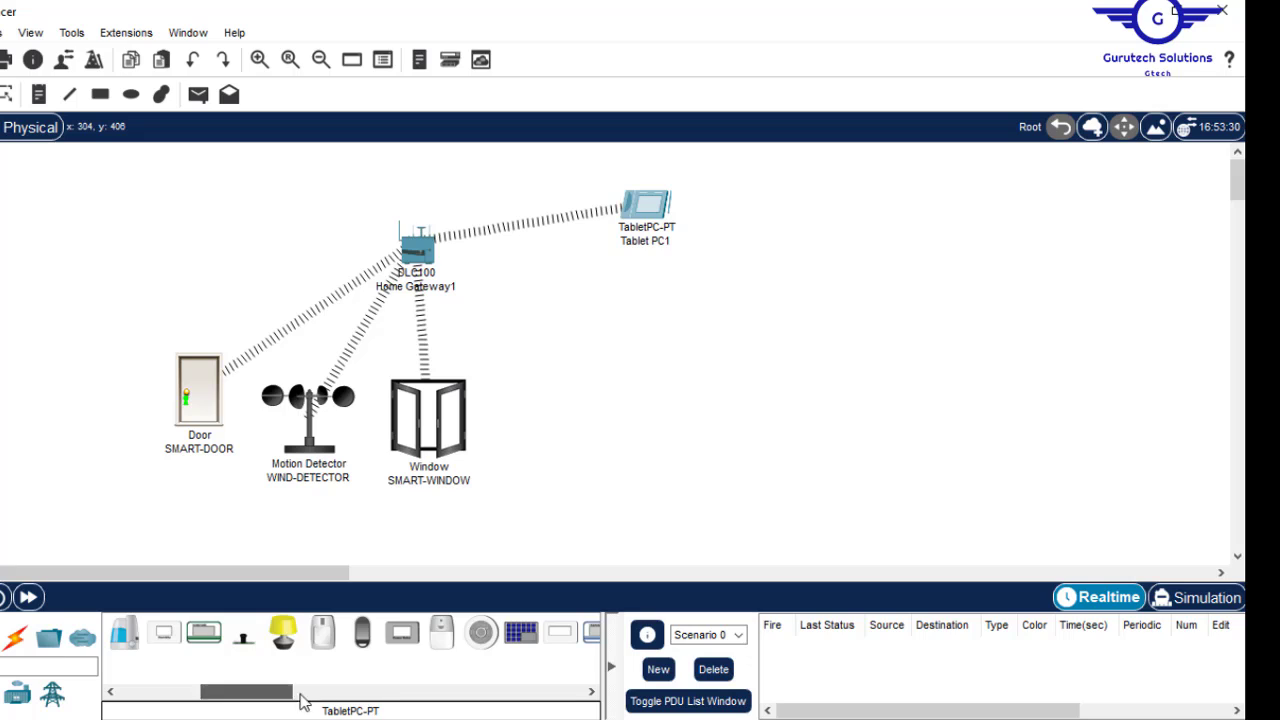
- Place a new Wind Detector (IoT7) to the right of SMART-WINDOW
{"action": "left_click_drag", "start_coordinate": [288, 694], "coordinate": [370, 702]}
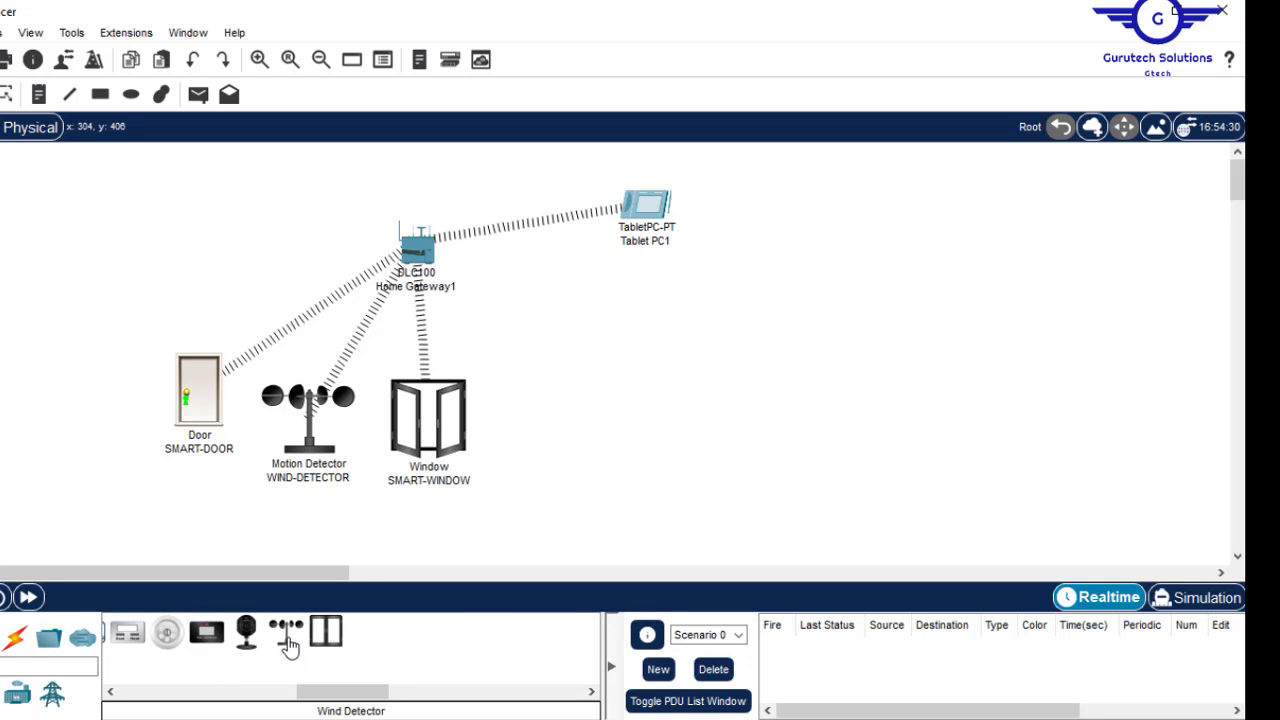
{"action": "left_click_drag", "start_coordinate": [286, 638], "coordinate": [640, 410]}
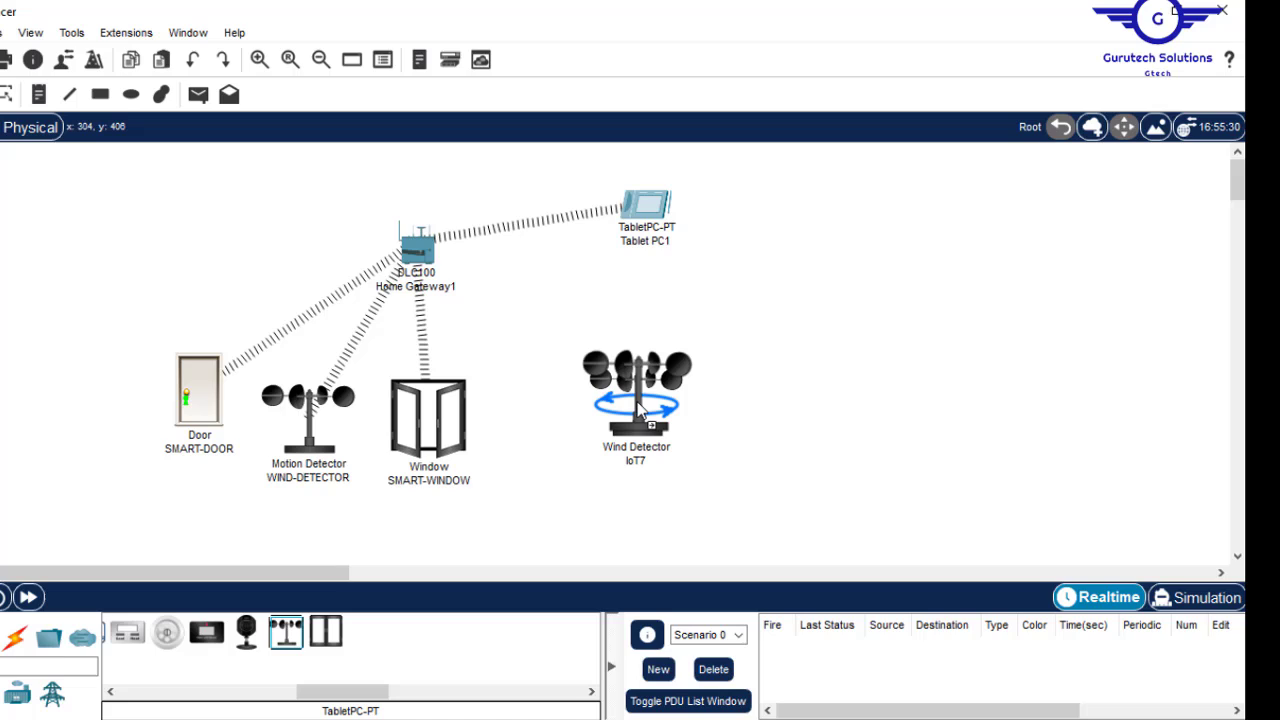